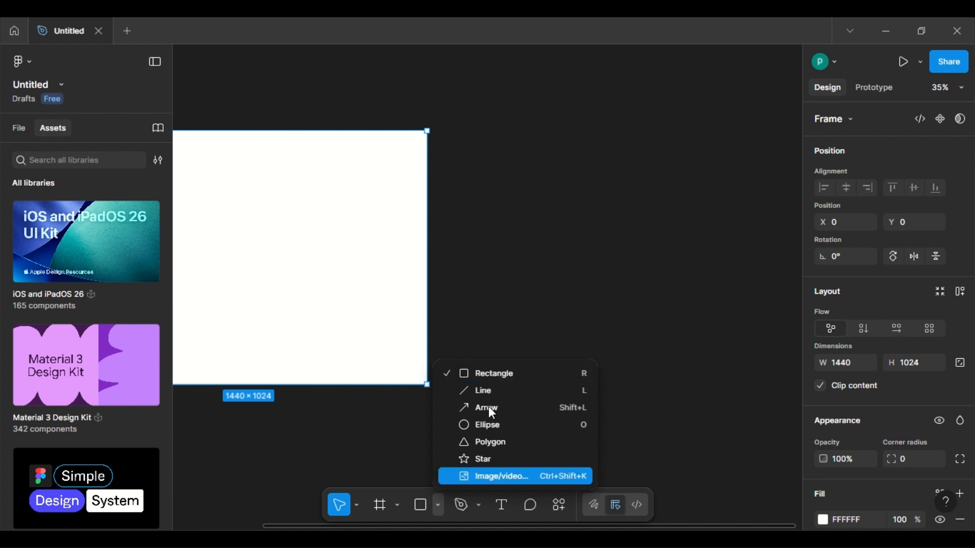
Step: Draw a rectangle about 449 × 391 on the empty canvas beside the white frame
left_click(503, 377)
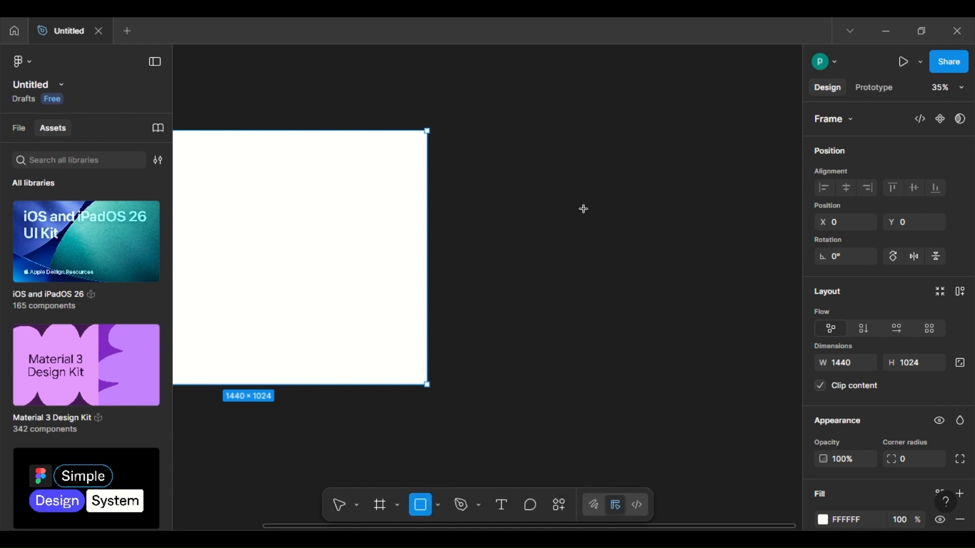
left_click_drag(503, 137, 616, 234)
left_click(424, 512)
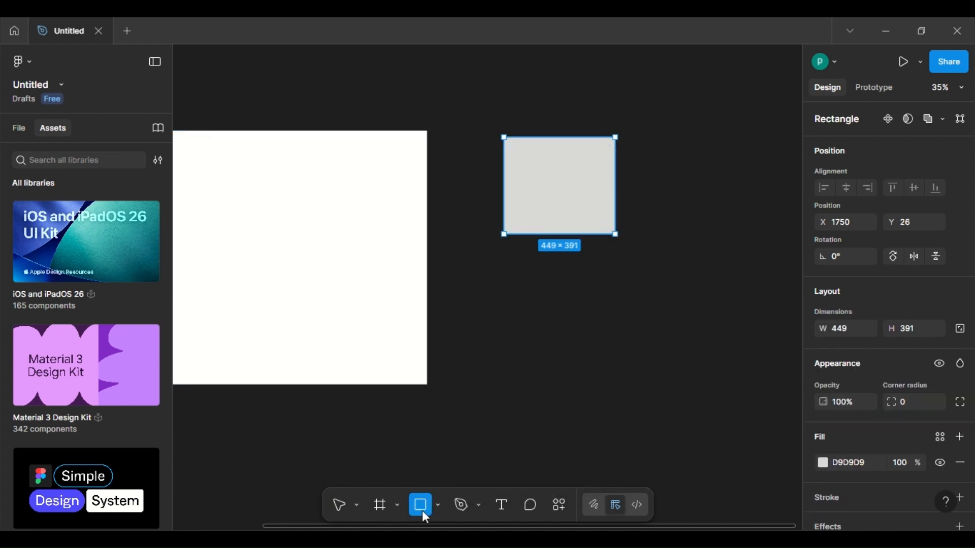
Step: Draw an upward-slanting arrow about 388 long on the canvas below the grey rectangle
left_click(438, 505)
left_click(483, 405)
left_click_drag(560, 361, 650, 327)
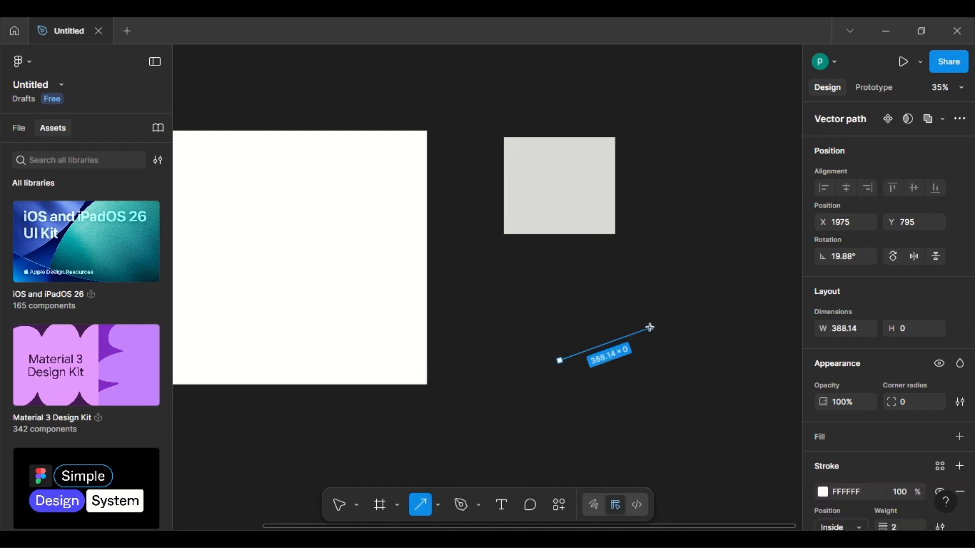
left_click(678, 341)
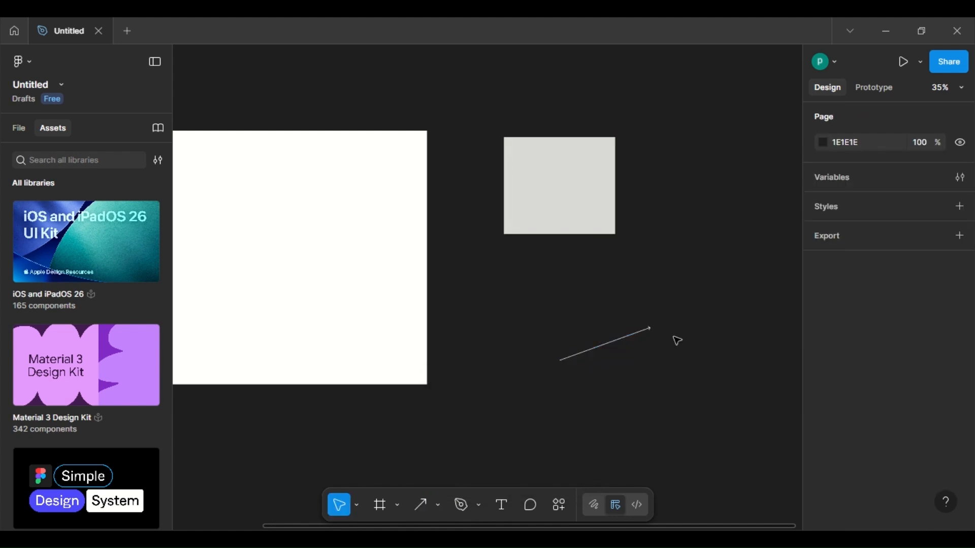
Step: Import the red paint smear image and place it at 612 × 433 directly below the grey rectangle
left_click(437, 512)
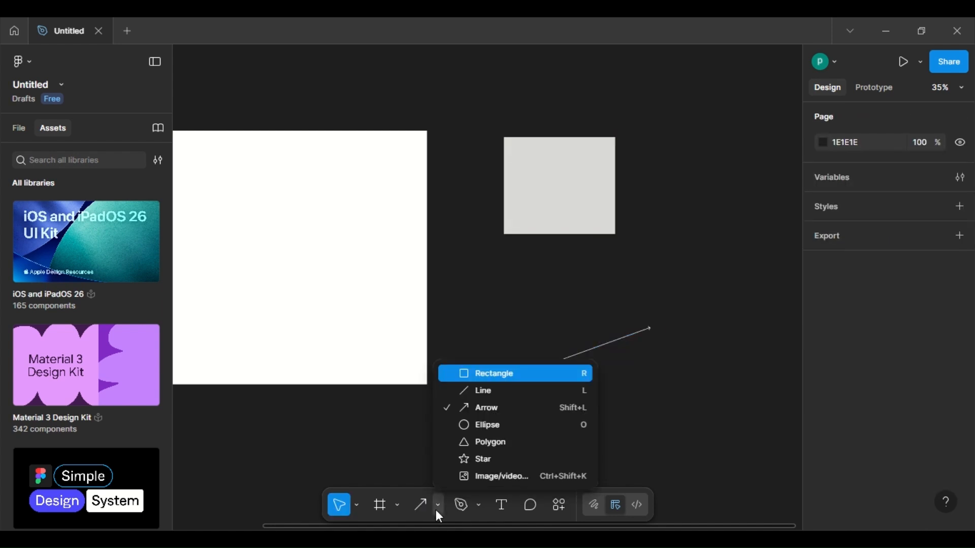
left_click(509, 476)
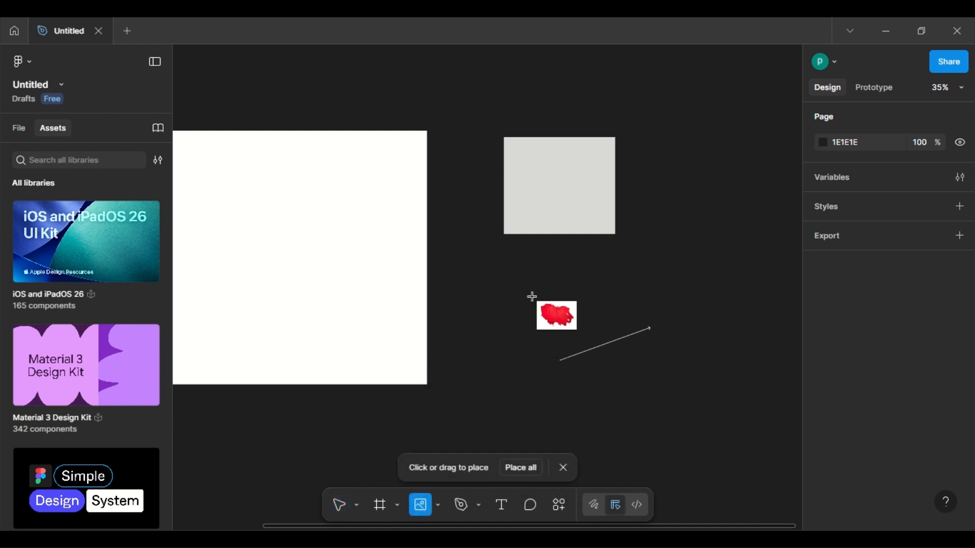
left_click(570, 289)
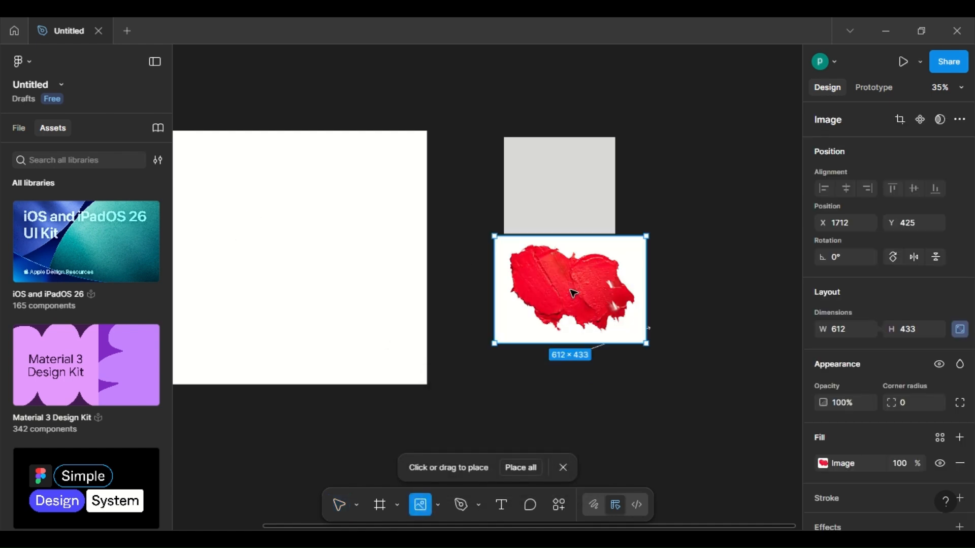
Step: Change the fill of the 1440 × 1024 frame to the solid red F81E1E
left_click(387, 338)
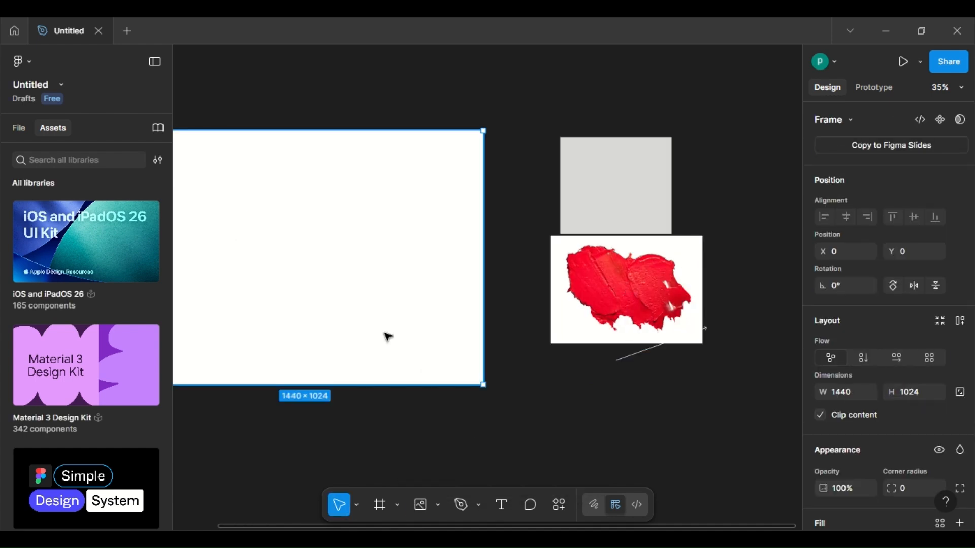
scroll(388, 337, "left", 1)
scroll(402, 330, "left", 2)
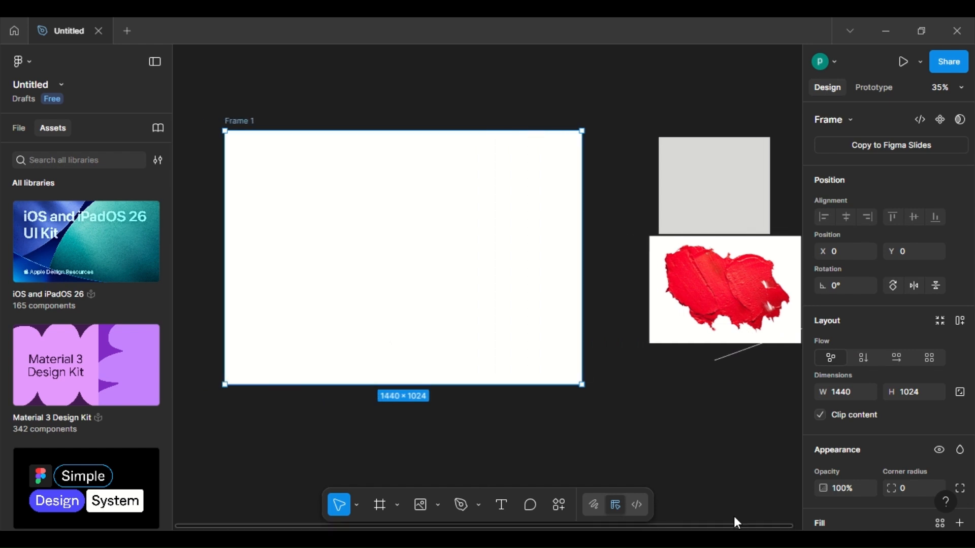
scroll(915, 370, "down", 5)
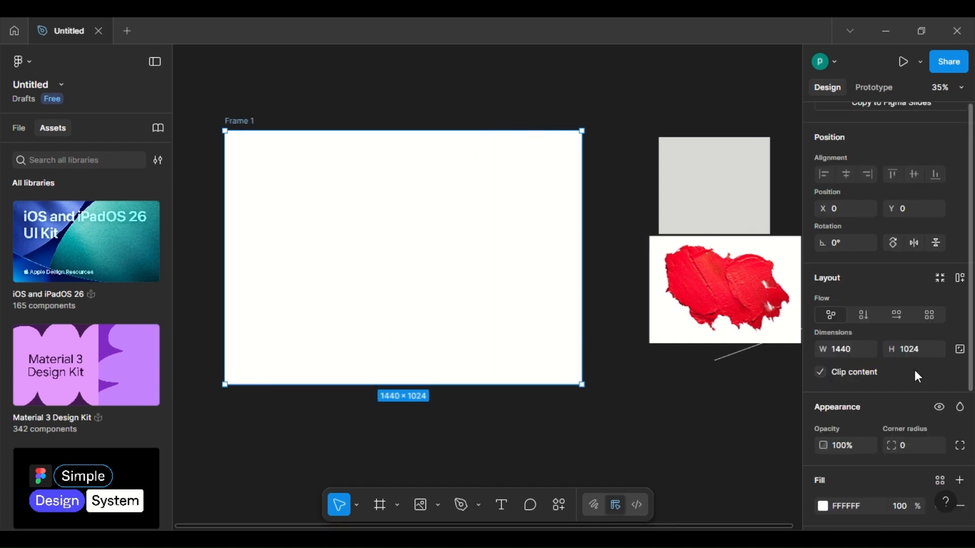
left_click(824, 357)
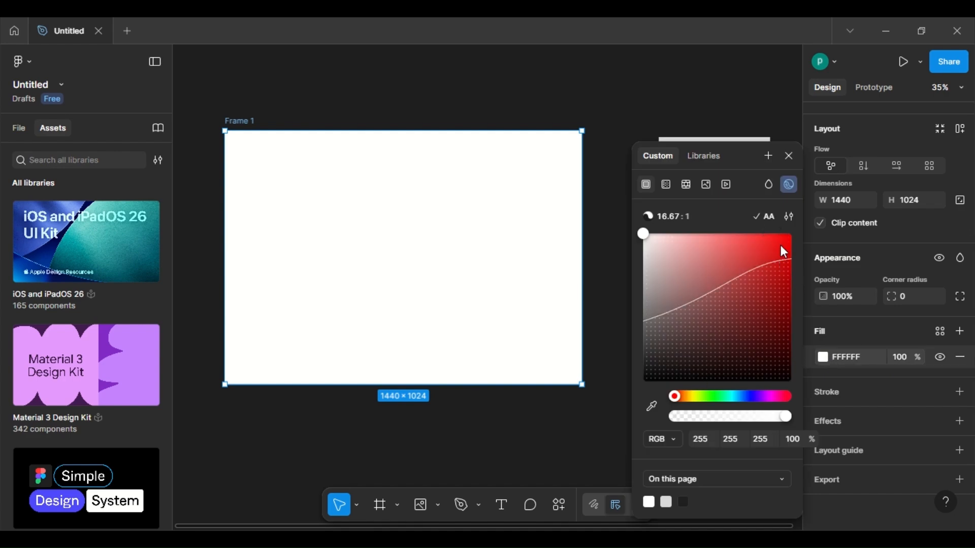
left_click_drag(784, 251, 777, 234)
left_click_drag(775, 272, 773, 239)
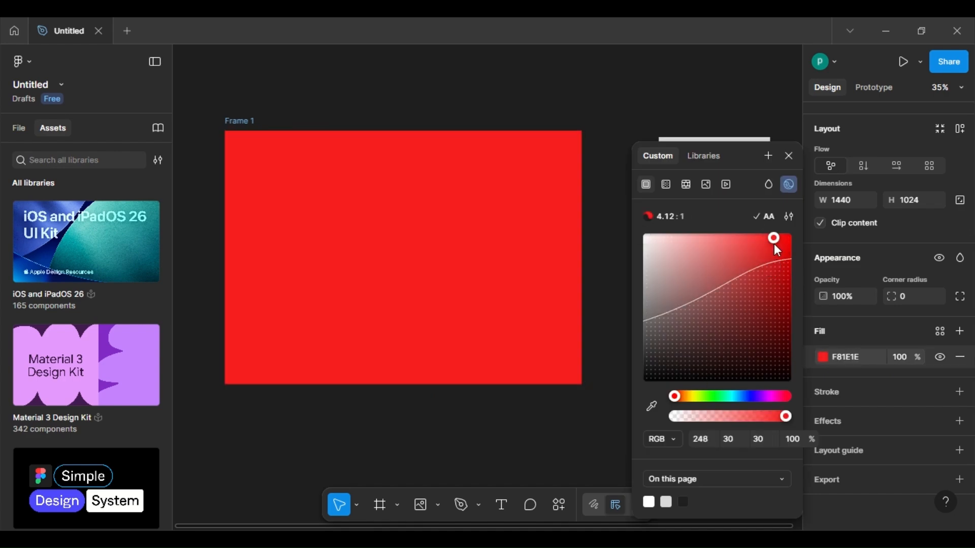
Step: Turn the frame's fill into a linear gradient and set its 100% stop to the pale pink E6C3C3
left_click(667, 185)
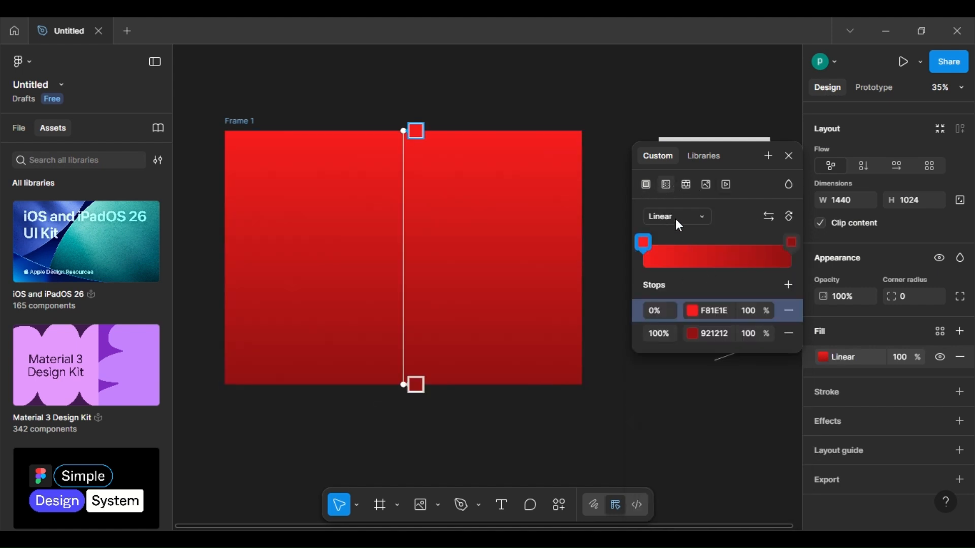
left_click(691, 335)
left_click(495, 253)
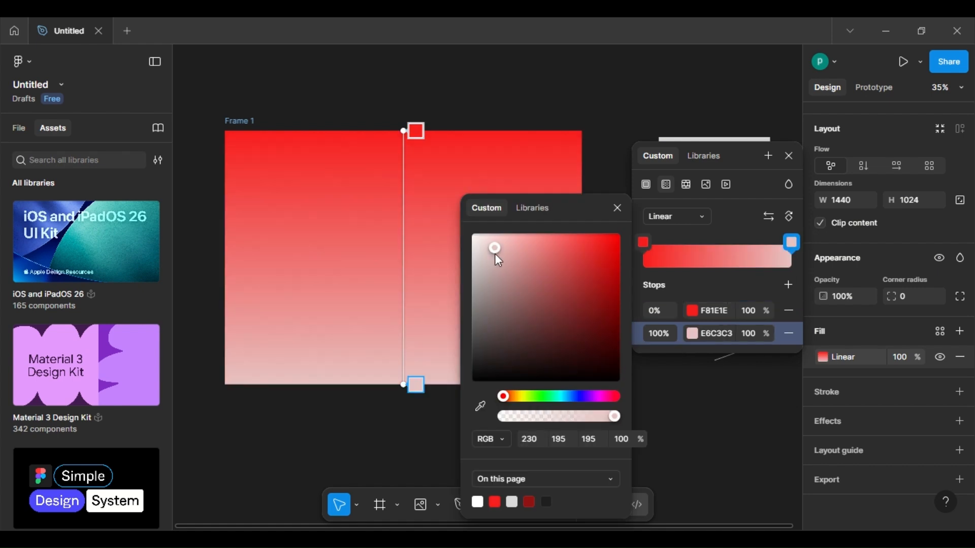
left_click(619, 131)
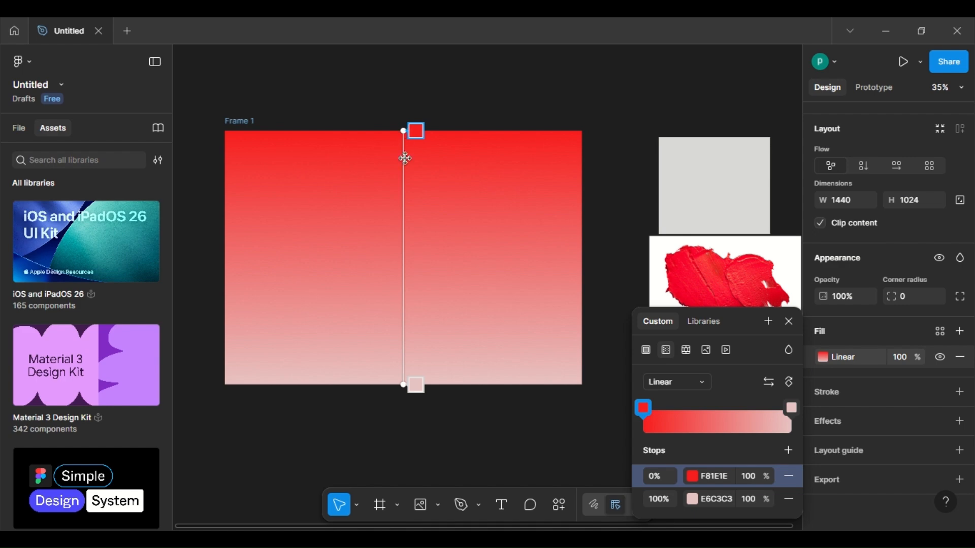
Step: Move the gradient's red stop down into the frame and change the gradient type to Radial
left_click_drag(415, 131, 409, 201)
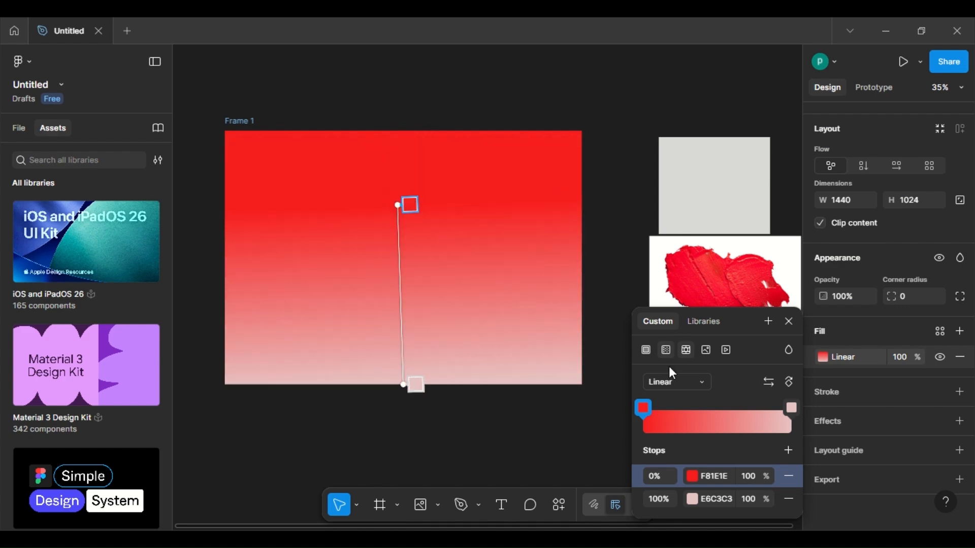
left_click(683, 381)
left_click(675, 398)
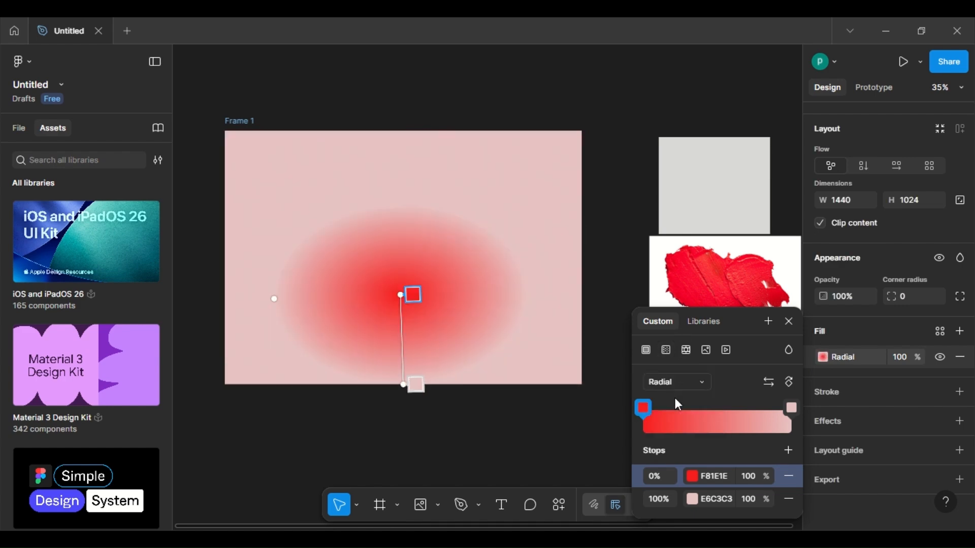
left_click(422, 308)
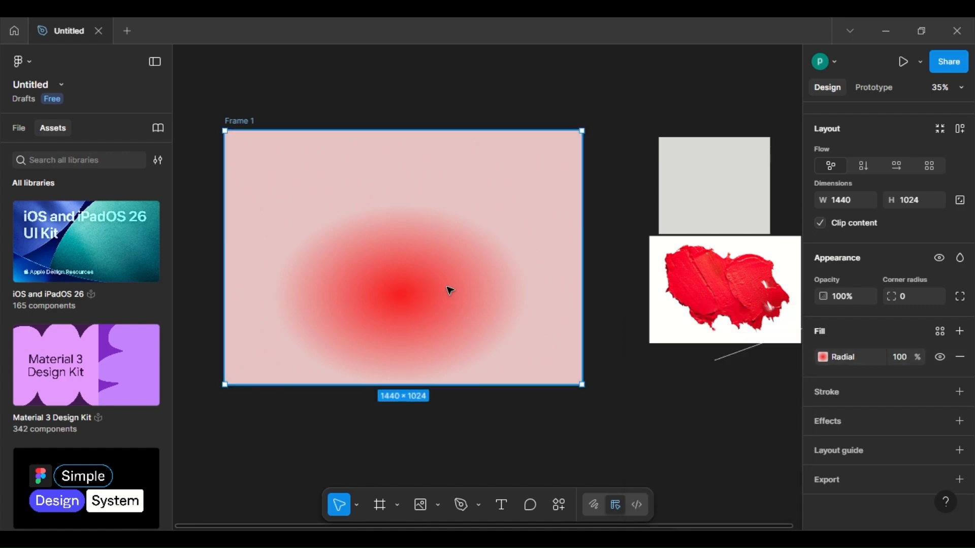
Step: Change the frame's gradient type to Angular and shift its red stop away from the frame's lower edge
left_click(822, 358)
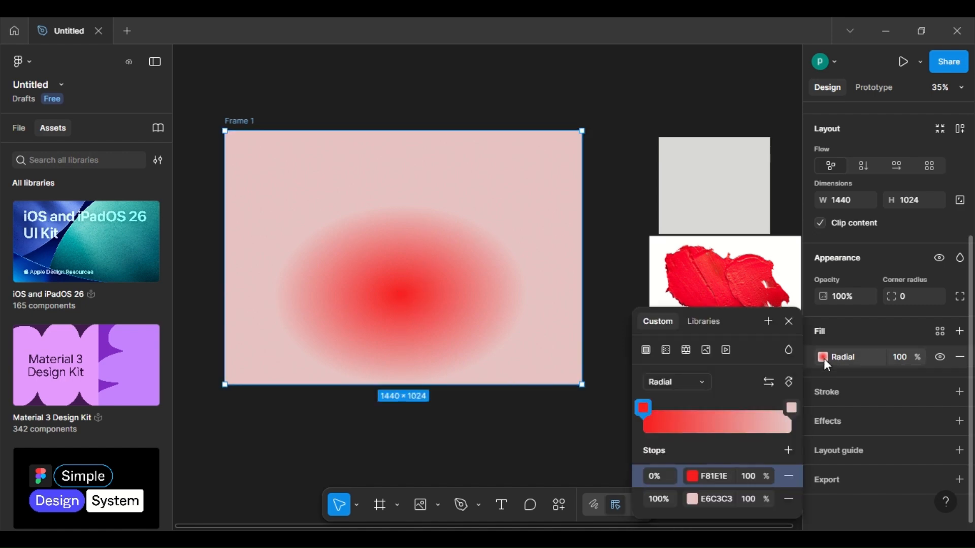
left_click(704, 386)
left_click(684, 400)
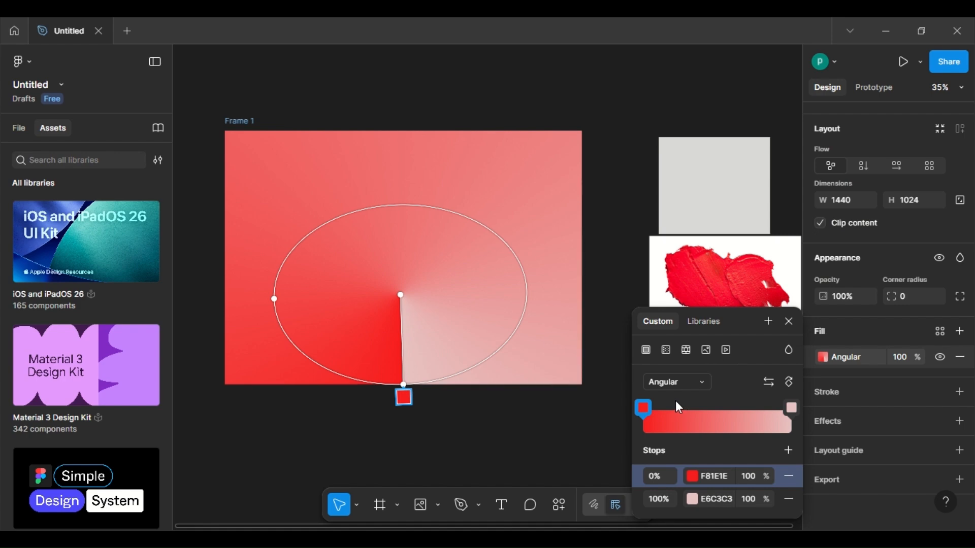
left_click_drag(410, 396, 379, 253)
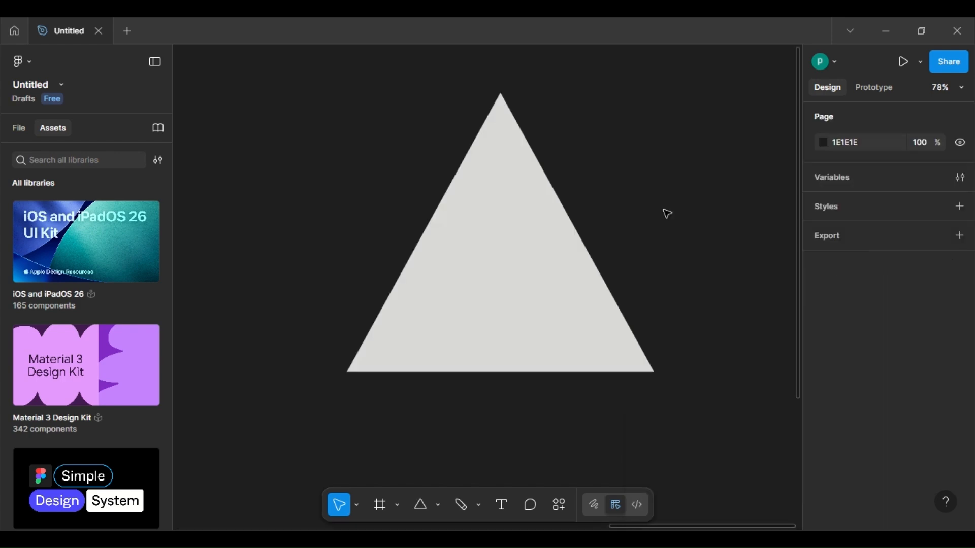
Step: Switch the drawing tool from Pencil to Pen to trace the large grey triangle
scroll(475, 318, "down", 5)
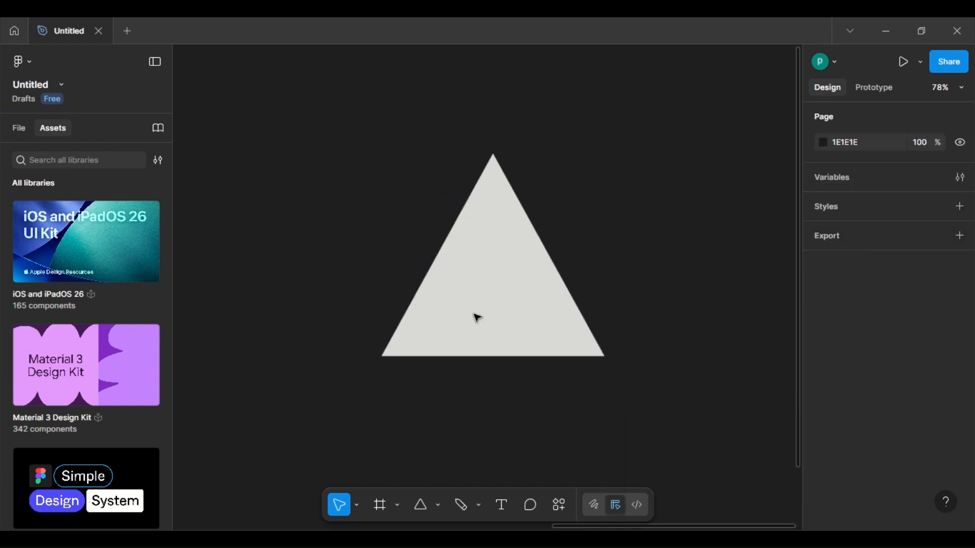
scroll(477, 318, "up", 5)
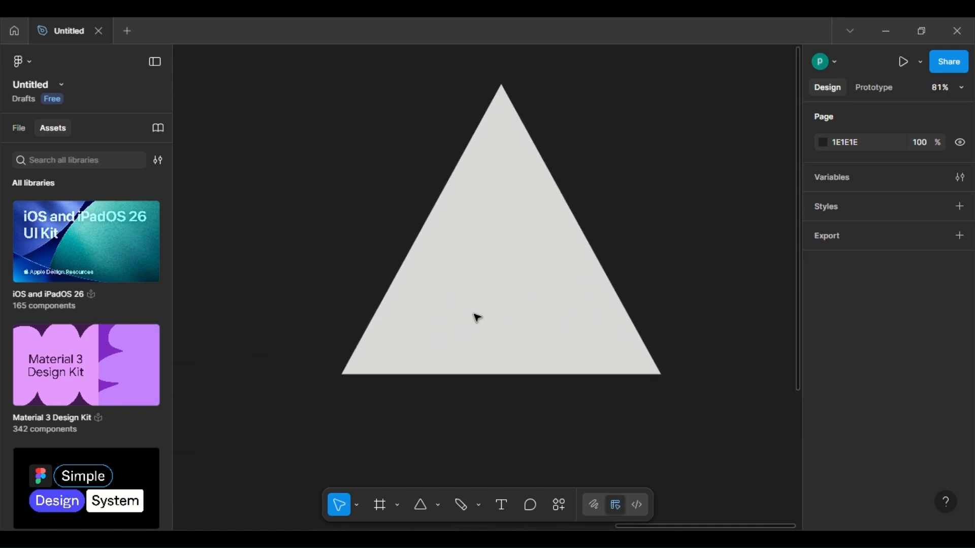
left_click(481, 498)
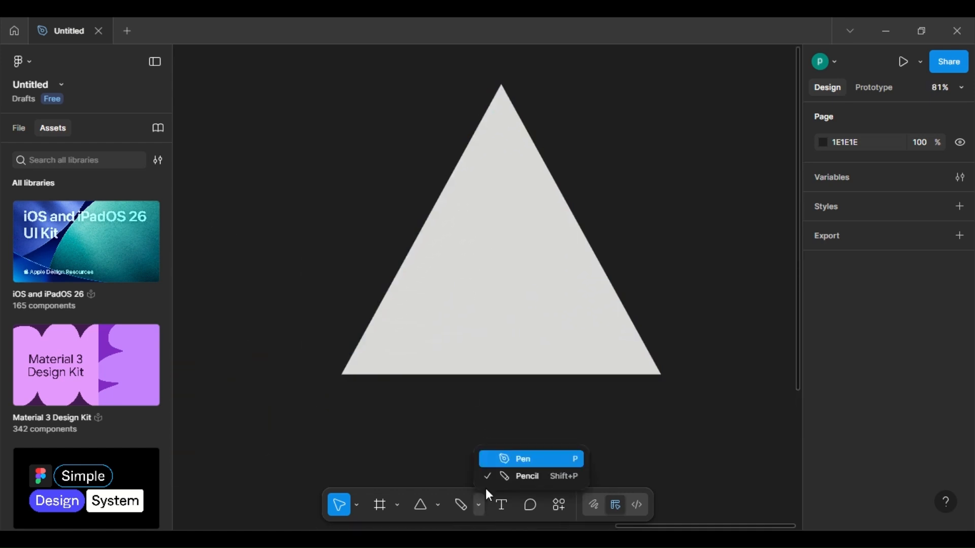
left_click(527, 460)
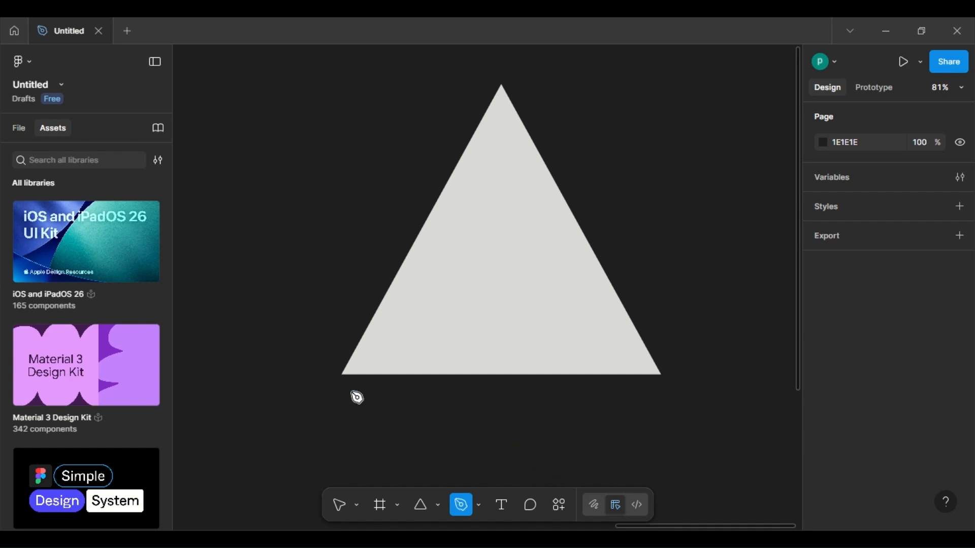
left_click(340, 372)
left_click(500, 86)
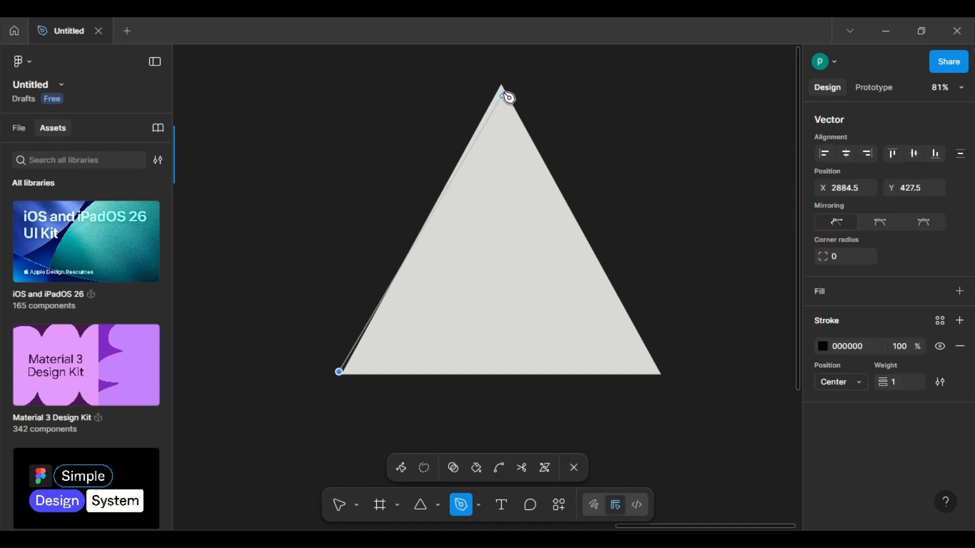
key("ctrl+z")
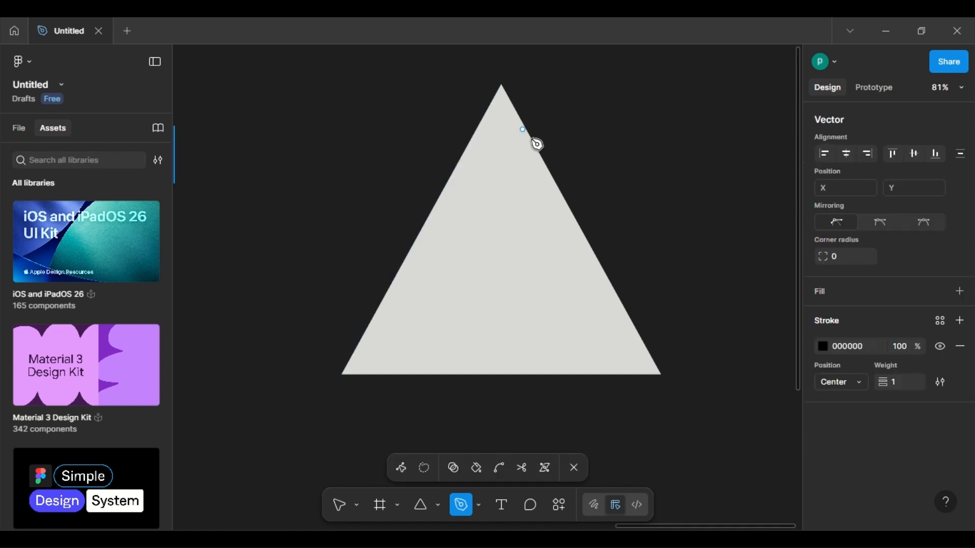
Step: Trace the grey triangle with the Pen tool, placing points on its three corners and closing the path
left_click(661, 375)
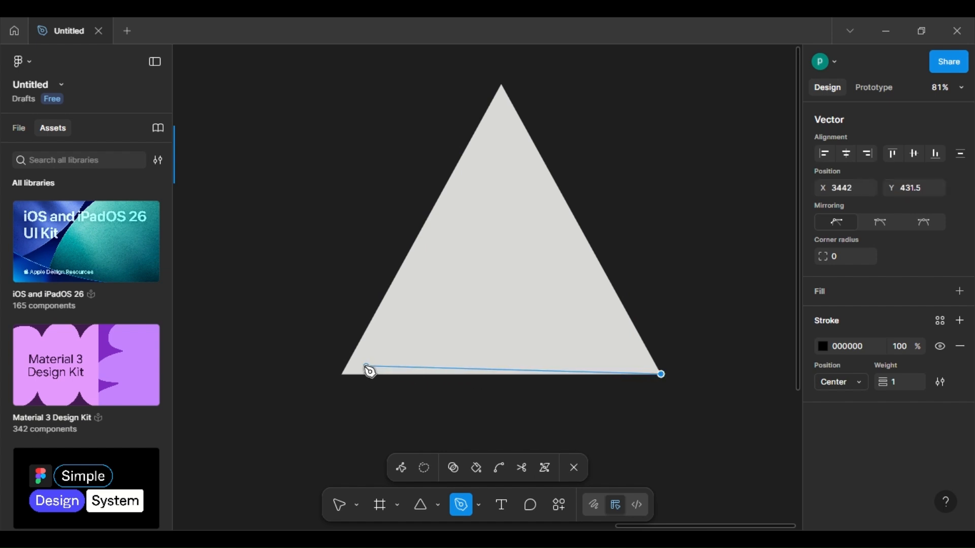
left_click(343, 374)
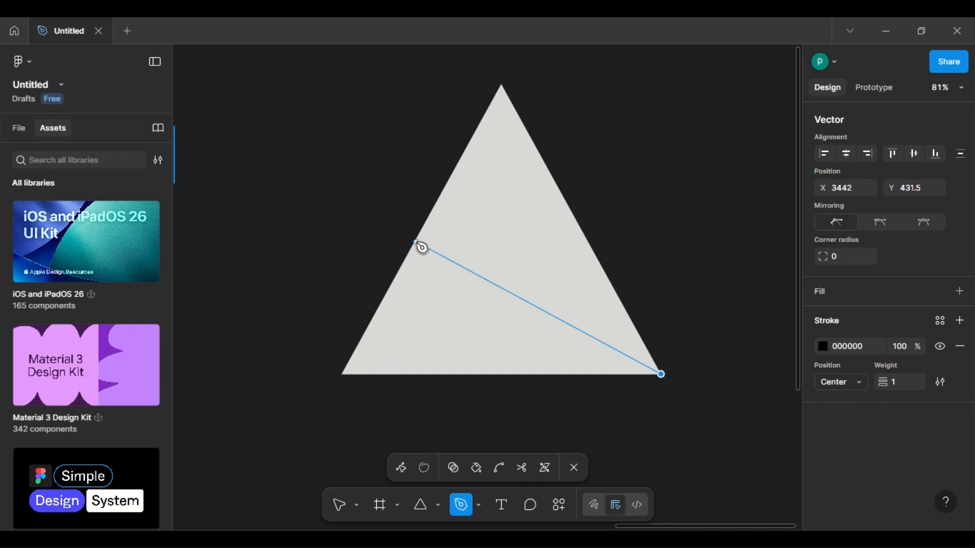
left_click(342, 371)
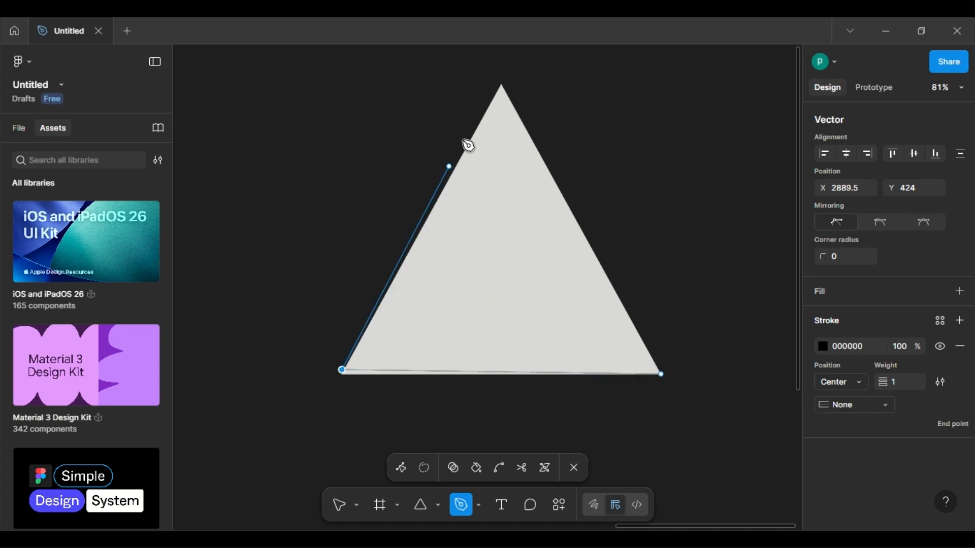
left_click(500, 83)
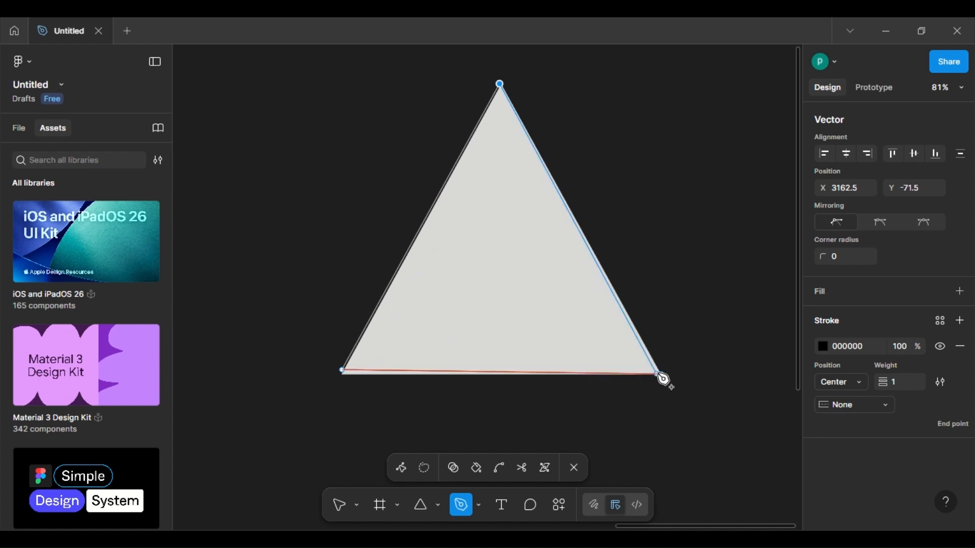
left_click(674, 367)
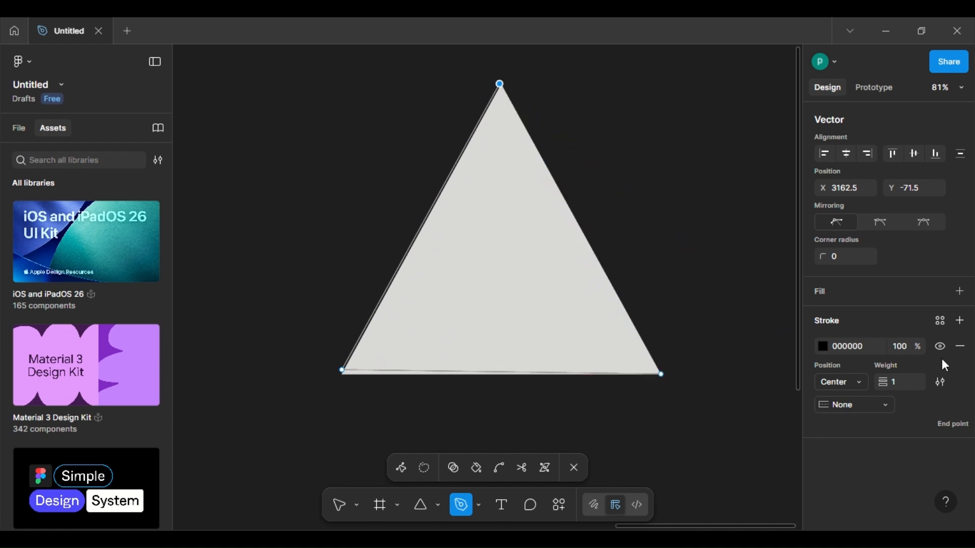
Step: Add a fill to the traced triangle path and set it to the page's red F81E1E
left_click(960, 292)
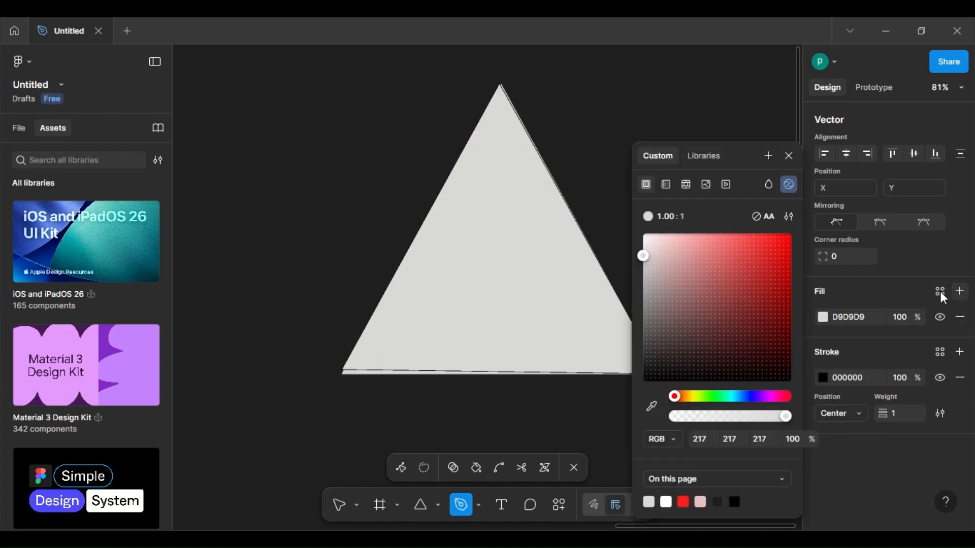
left_click(684, 502)
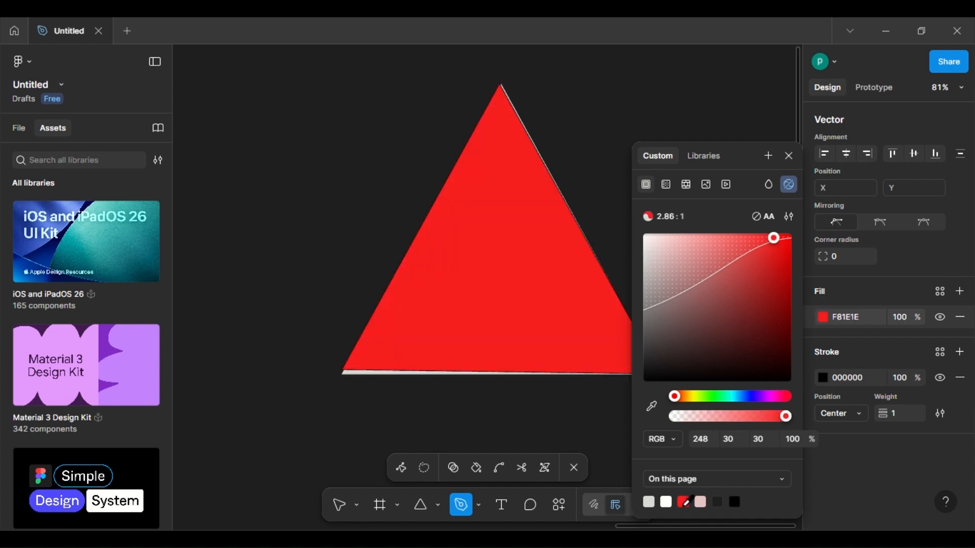
left_click(609, 158)
left_click(790, 157)
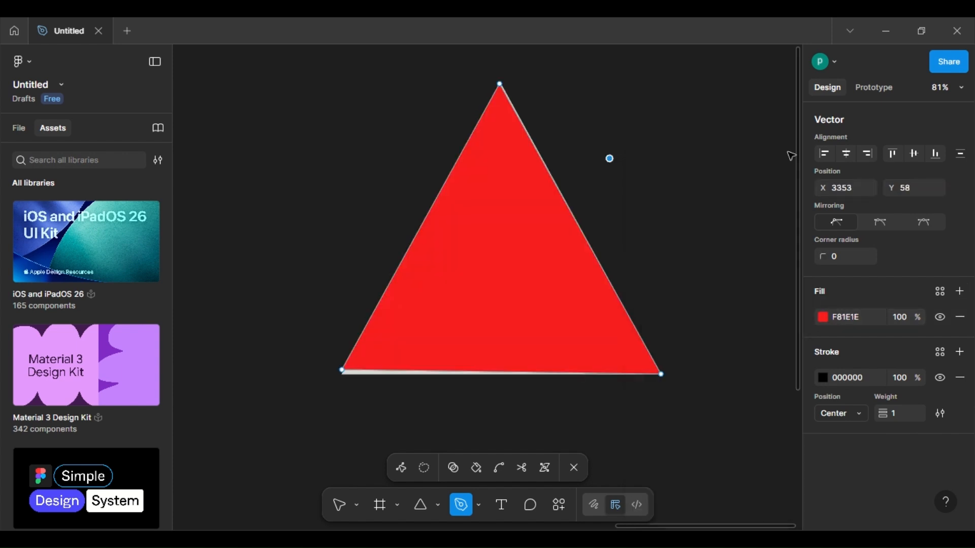
Step: Finish editing the red triangle path and move it up beside the grey triangle so that they only partly overlap
left_click(334, 501)
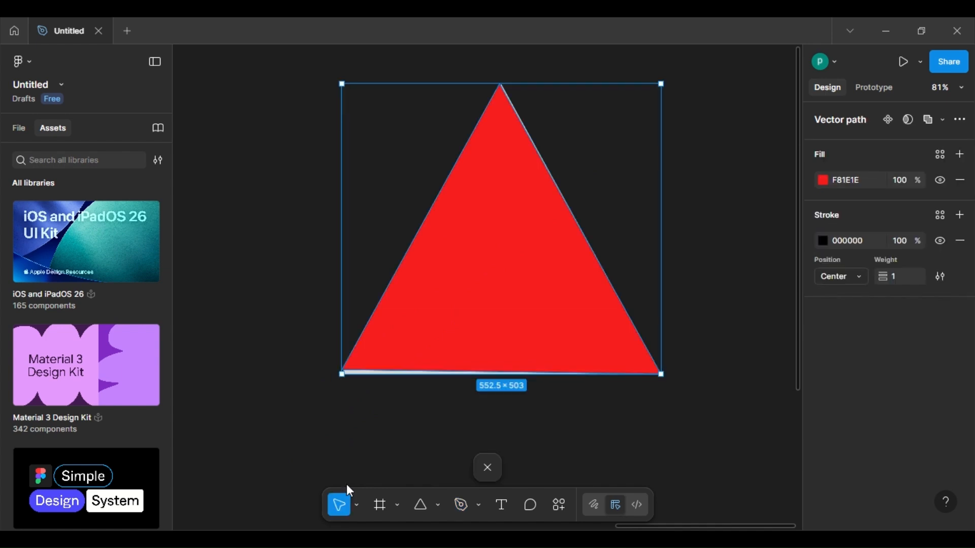
left_click_drag(486, 233, 659, 181)
scroll(659, 181, "down", 5)
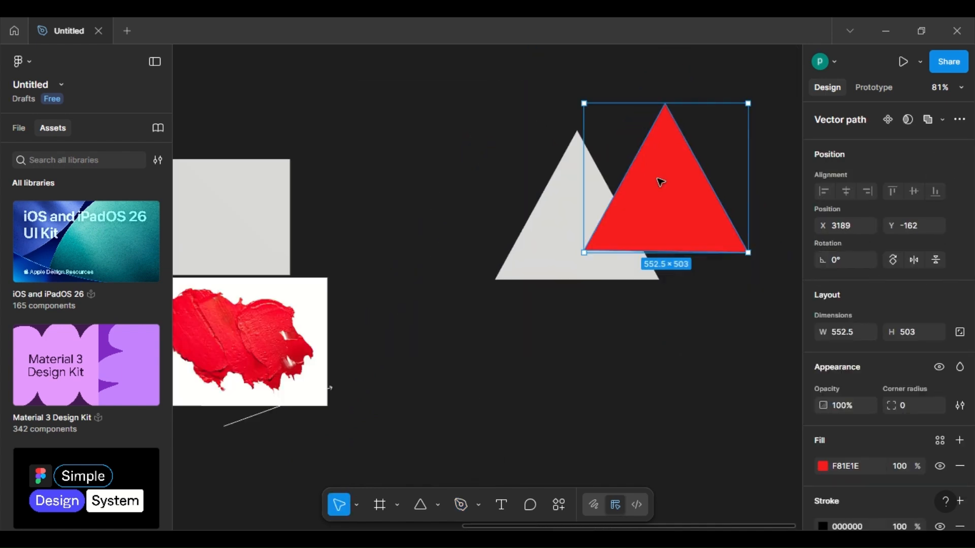
scroll(659, 181, "right", 3)
scroll(505, 316, "down", 3)
scroll(504, 315, "up", 3)
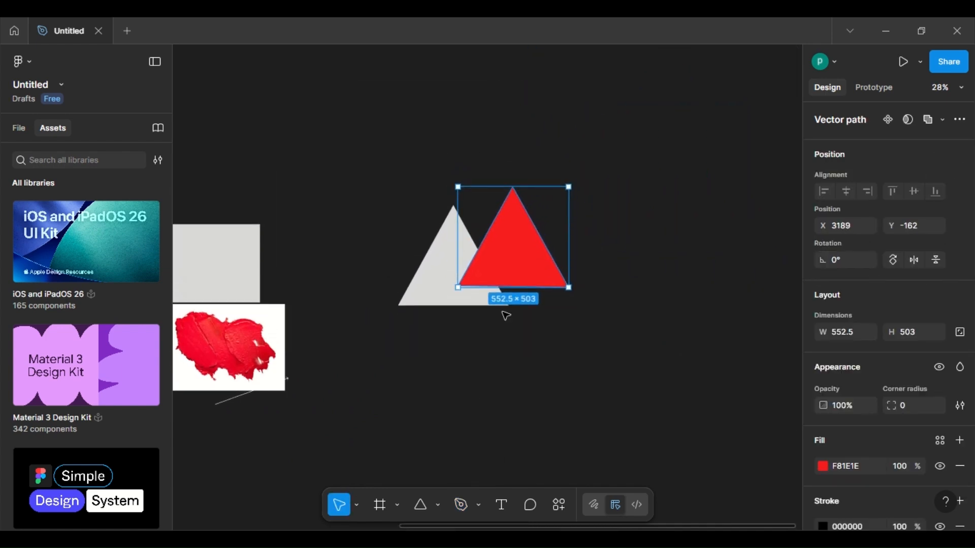
Step: Trace around the red triangle with the Pencil, undo that stroke, and draw a small freehand triangle outline above it instead
left_click(478, 505)
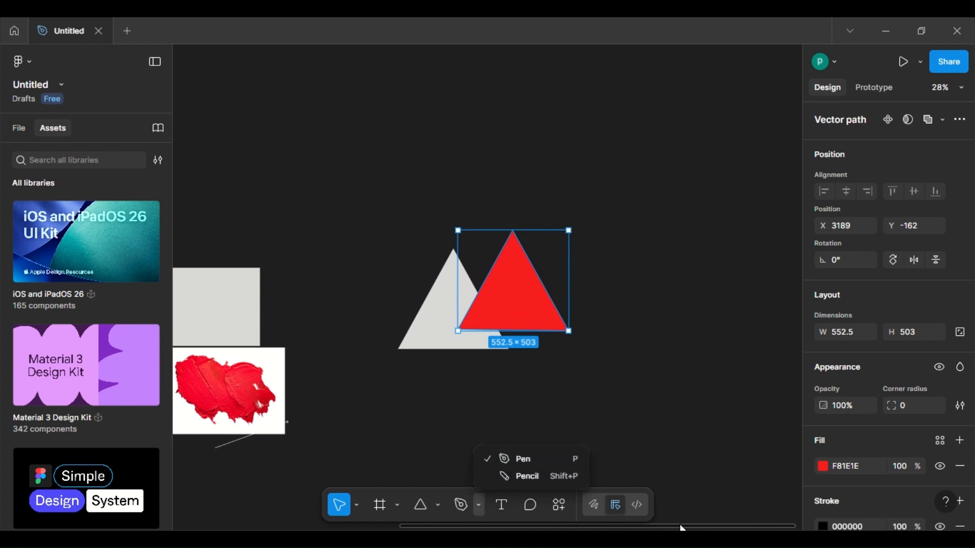
left_click(532, 478)
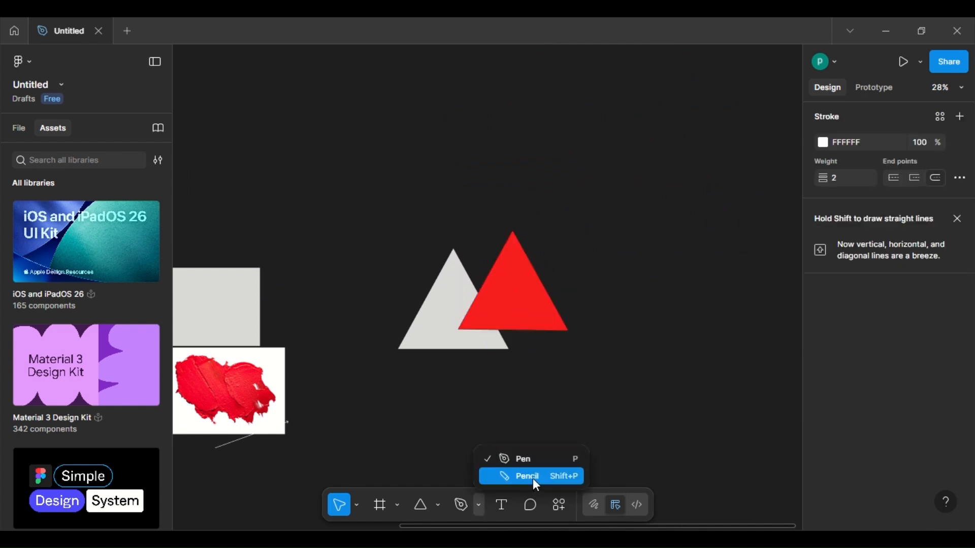
mouse_move(472, 325)
left_mouse_down()
mouse_move(462, 327)
mouse_move(518, 223)
mouse_move(572, 325)
mouse_move(513, 334)
mouse_move(471, 325)
left_mouse_up()
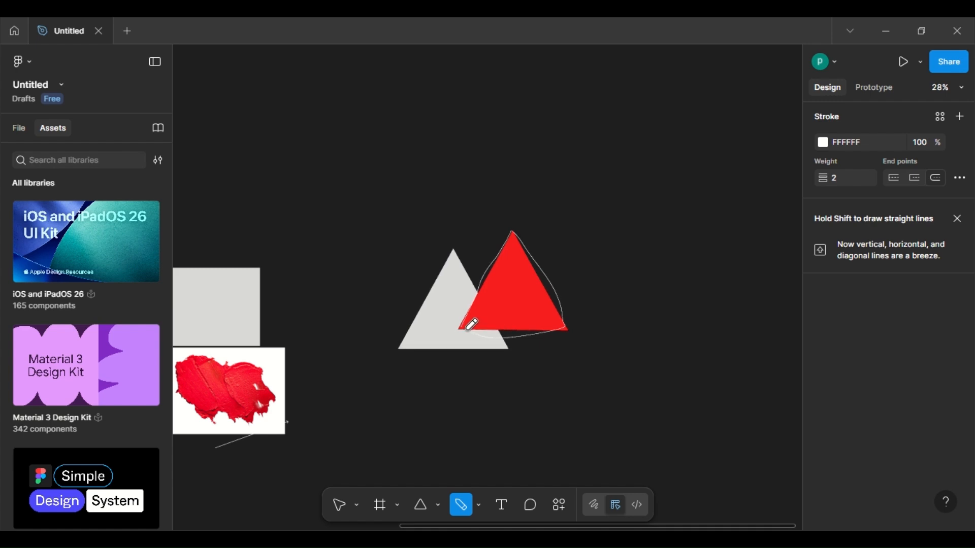
key("ctrl+z")
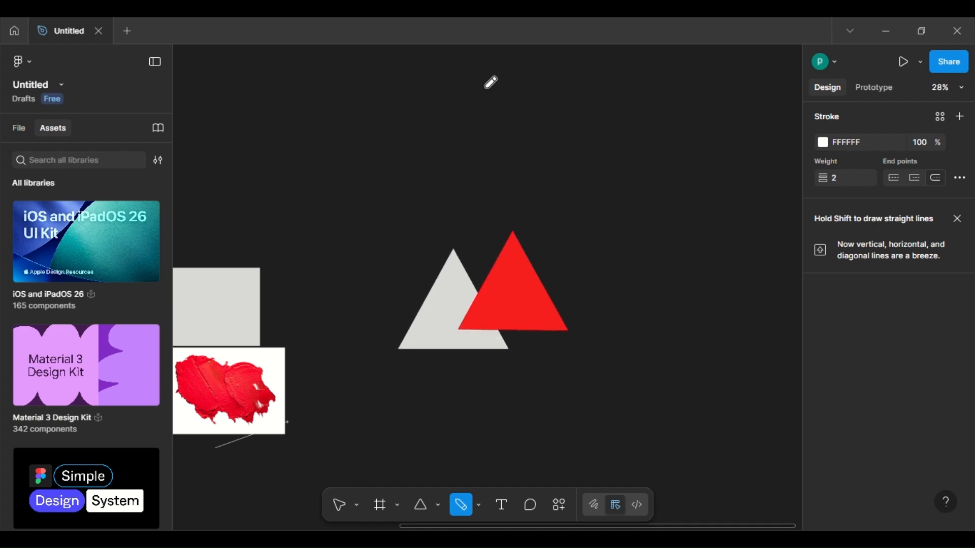
mouse_move(486, 89)
left_mouse_down()
mouse_move(468, 146)
mouse_move(535, 136)
mouse_move(487, 89)
left_mouse_up()
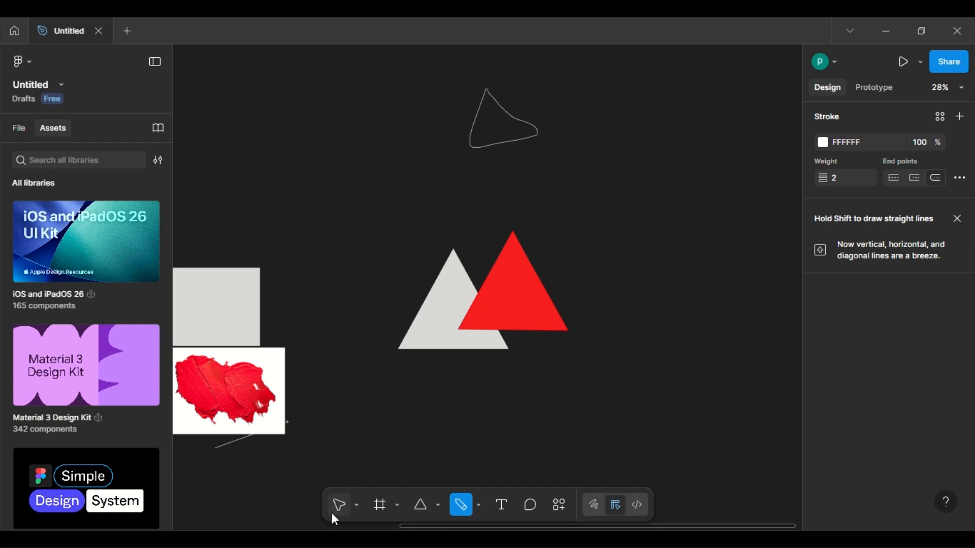
left_click(336, 506)
Step: Open the pencil outline for vector editing and pull its apex point and lower-left corner point outward
scroll(518, 327, "up", 5)
scroll(519, 328, "up", 5)
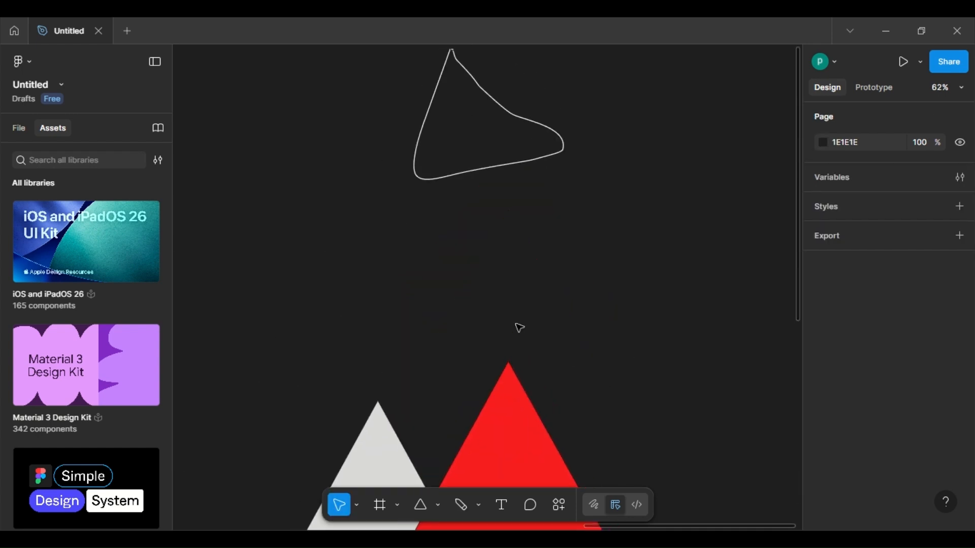
left_click(471, 172)
double_click(471, 171)
scroll(469, 171, "up", 3)
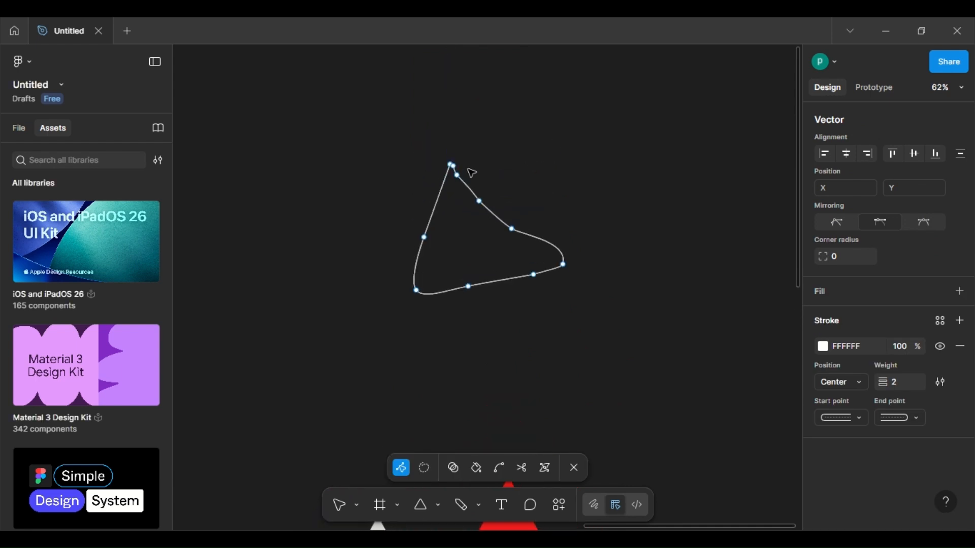
left_click(452, 166)
left_click_drag(452, 165, 448, 162)
left_click_drag(415, 290, 401, 322)
Step: Move the points along the outline's bottom and right edges outward to make it more triangular, and leave vector editing
left_click(488, 303)
left_click(528, 276)
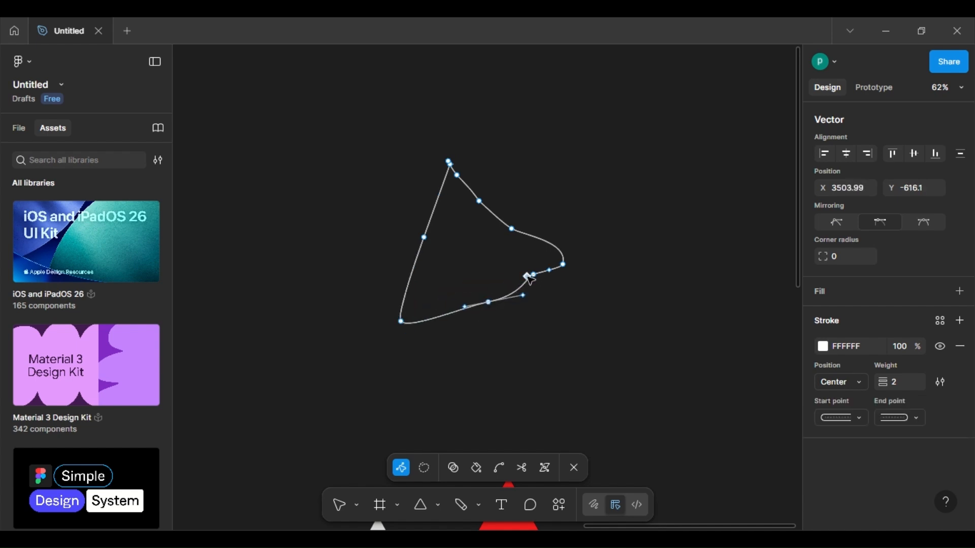
left_click_drag(534, 275, 577, 275)
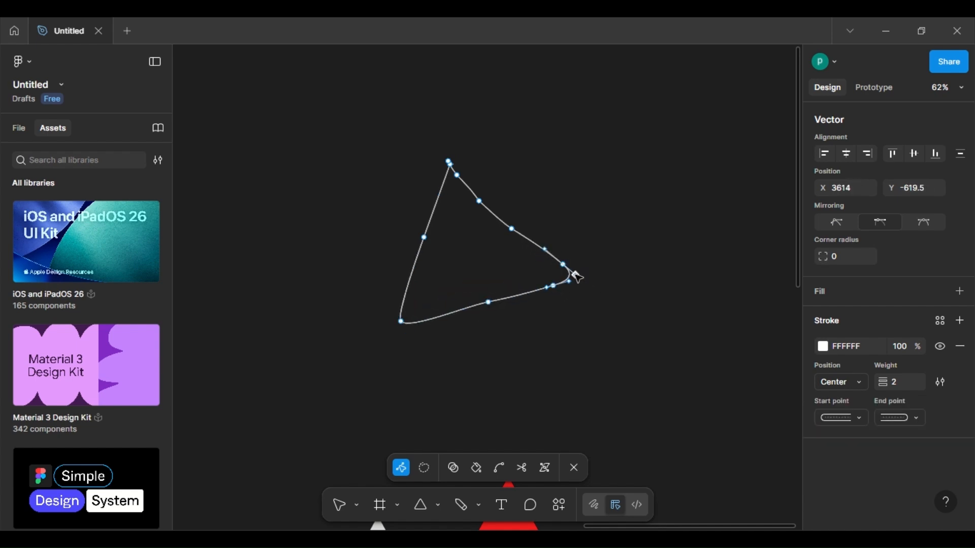
left_click_drag(479, 201, 510, 223)
left_click_drag(457, 175, 465, 175)
left_click(574, 467)
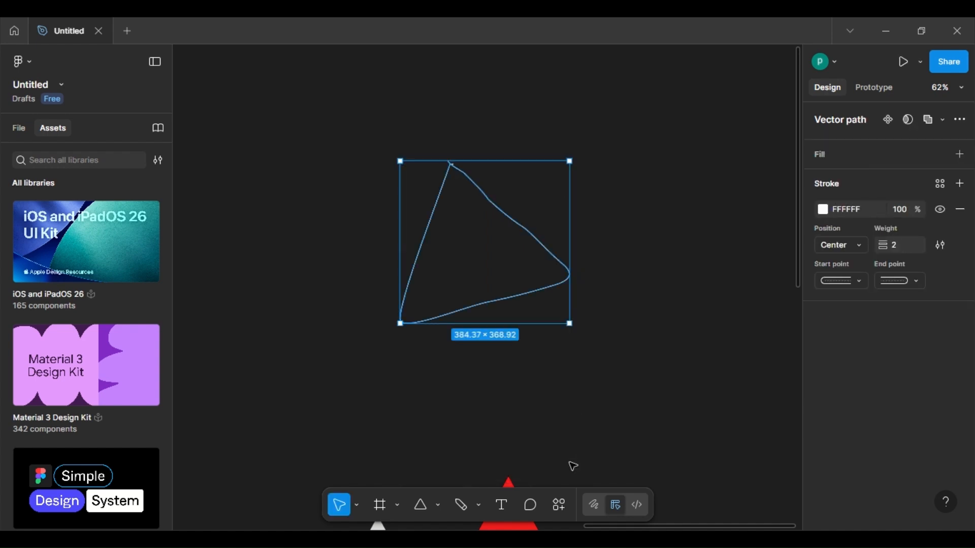
Step: Add a red F42323 fill to the pencil outline and close the path by joining its open end points at the apex
scroll(930, 432, "down", 2)
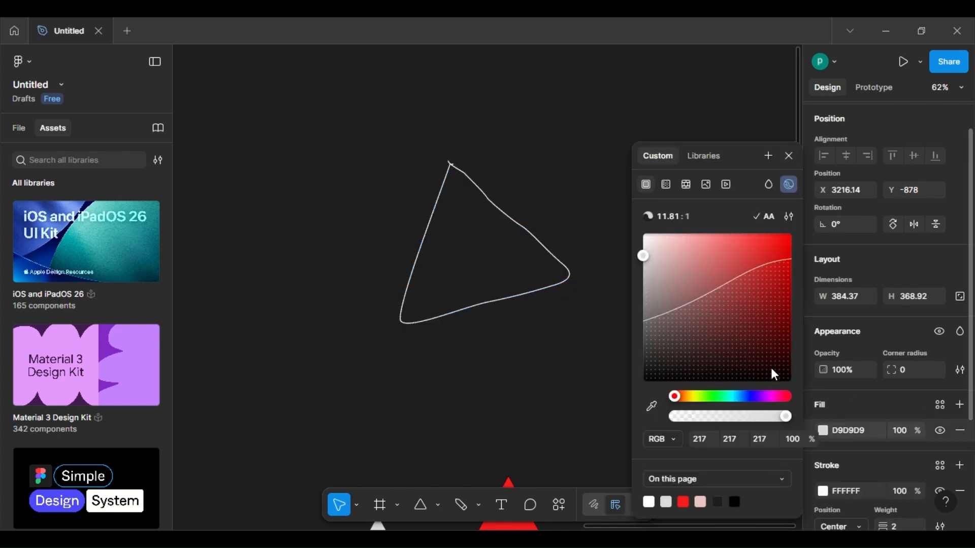
left_click(770, 239)
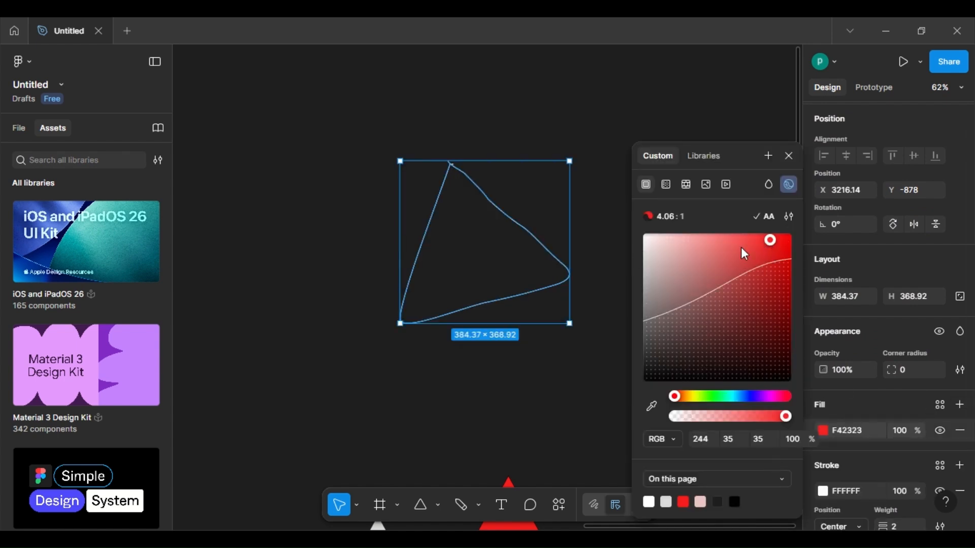
key("Return")
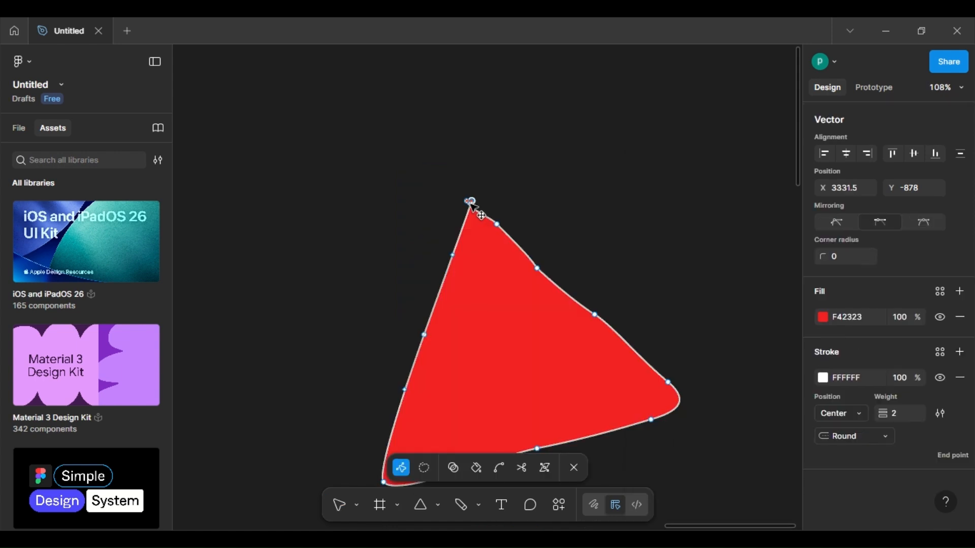
left_click(467, 201)
right_click(588, 168)
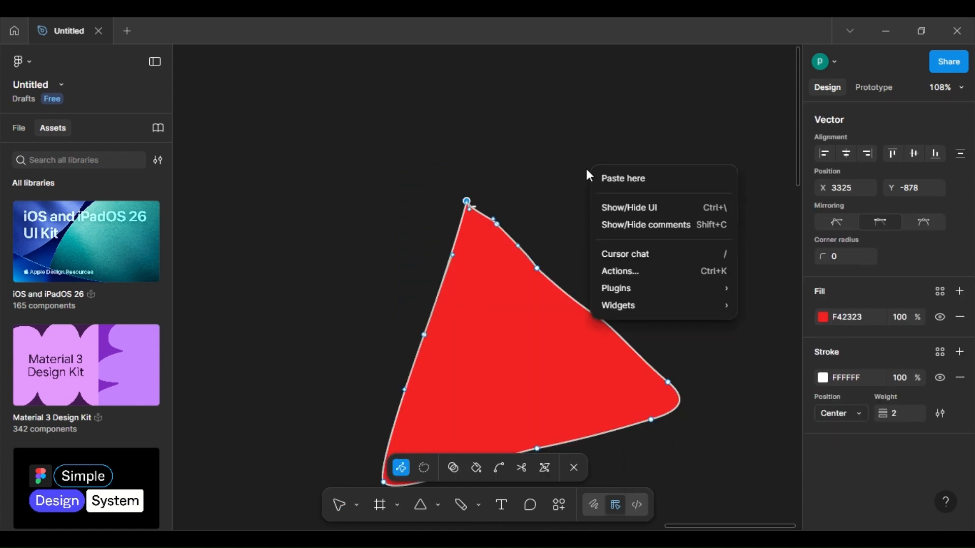
left_click(561, 183)
scroll(561, 183, "down", 2)
scroll(560, 183, "down", 3)
scroll(563, 187, "down", 2)
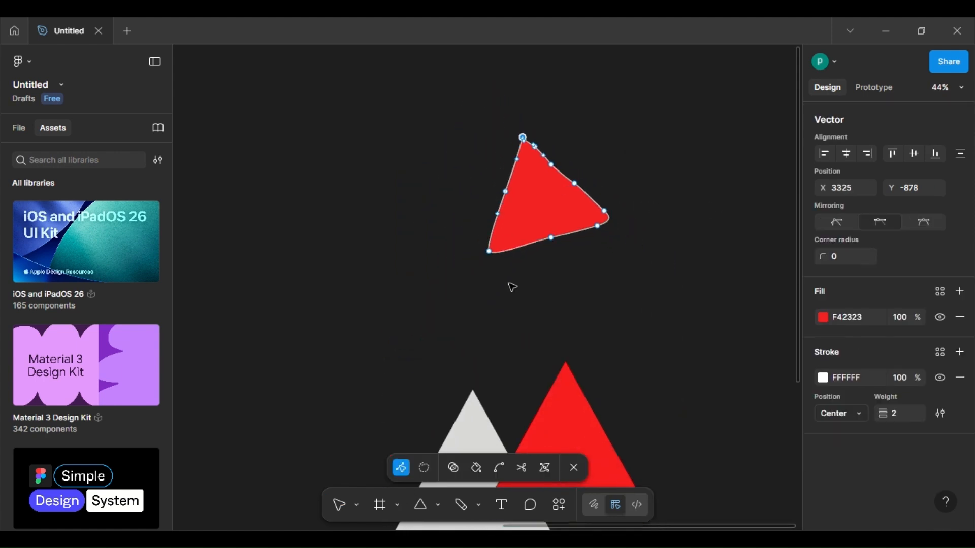
left_click(463, 356)
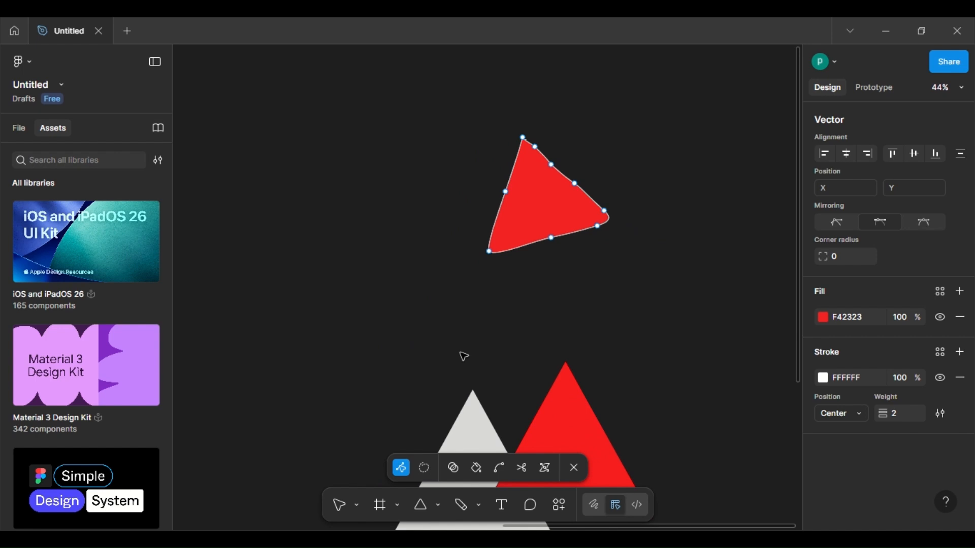
left_click(574, 467)
Step: Draw a new frame of about 1065 × 650 in the empty canvas to the right of the red triangle
scroll(629, 378, "down", 2)
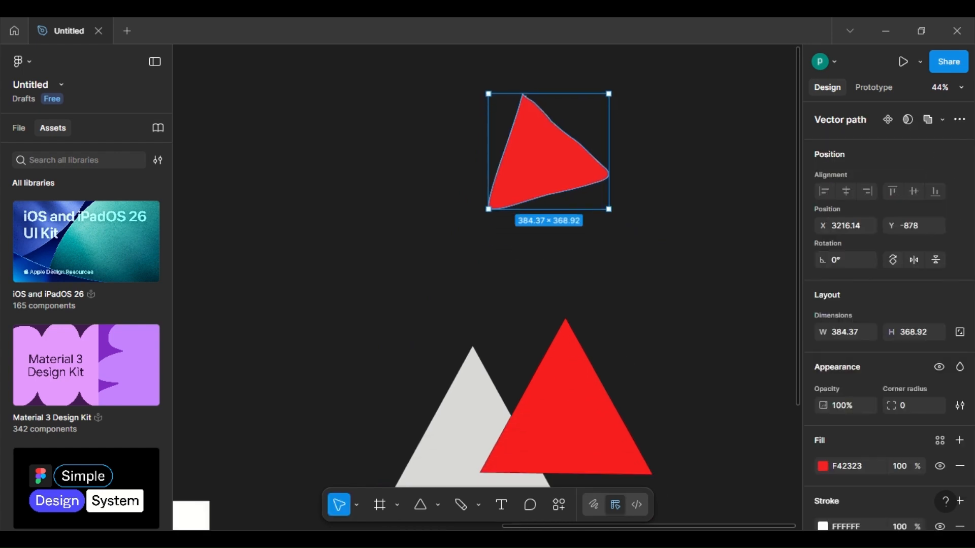
key("f")
scroll(389, 224, "right", 6)
left_click_drag(389, 224, 708, 417)
Step: Add the text "Figma" near the middle of the new frame
left_click(508, 504)
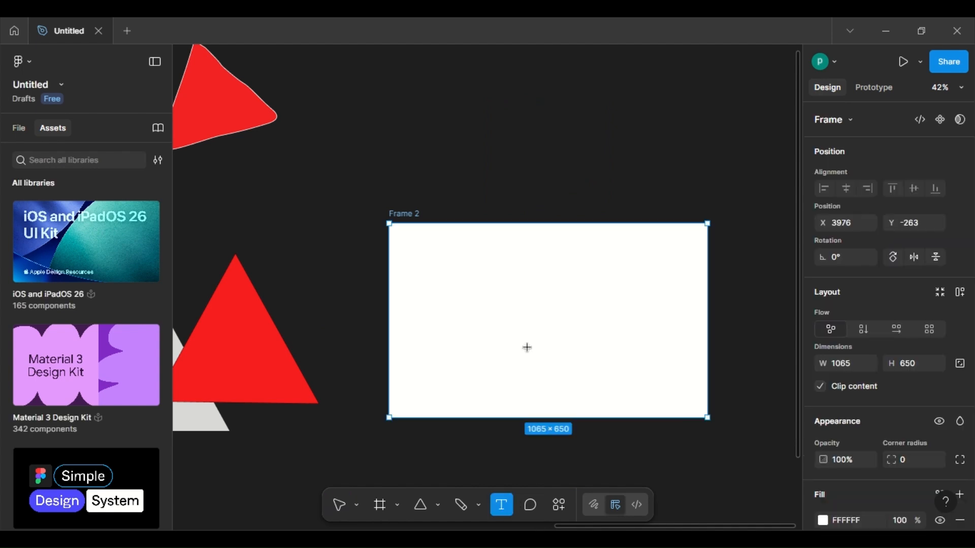
left_click(494, 303)
type("F")
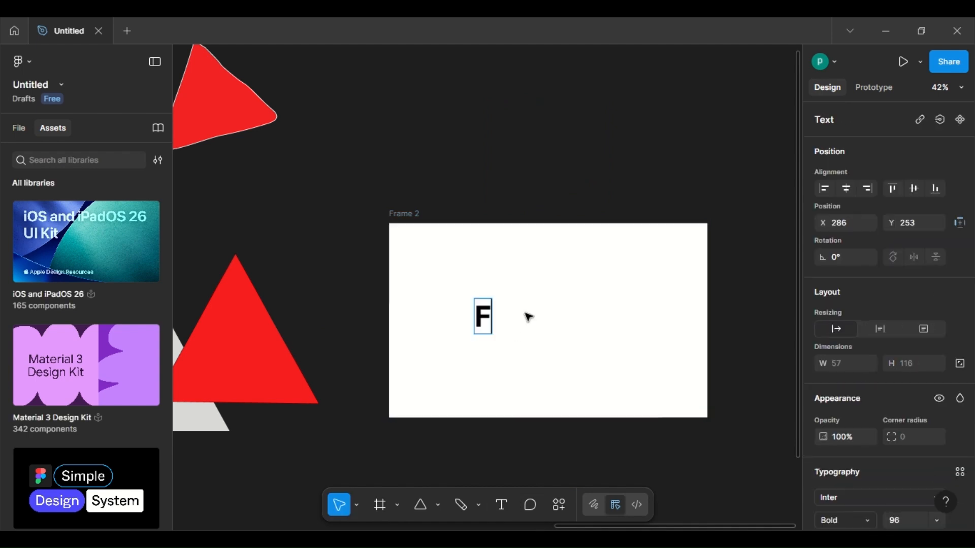
type("igma")
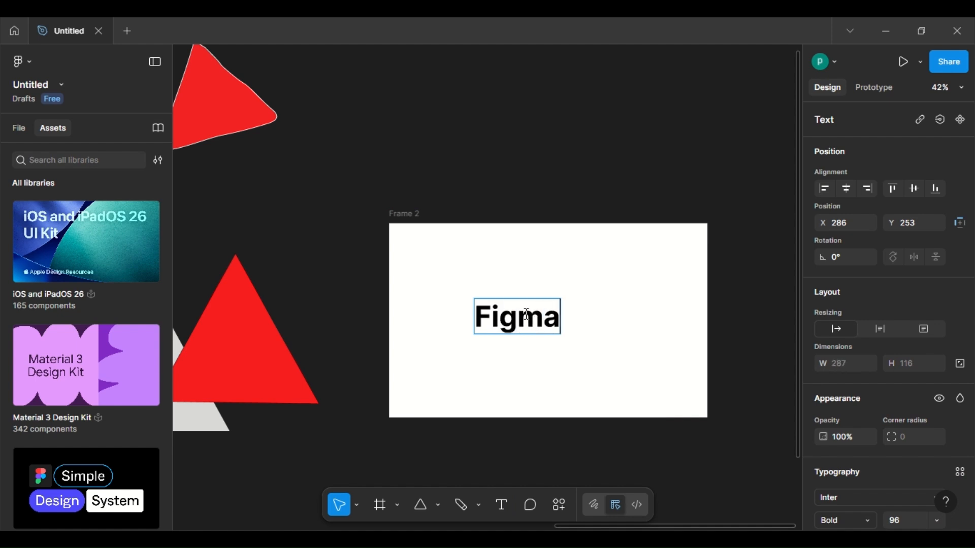
Step: Select the word "Figma", set its weight to Medium, and change its font to Irish Grover
left_click(526, 313)
double_click(526, 314)
scroll(942, 354, "down", 5)
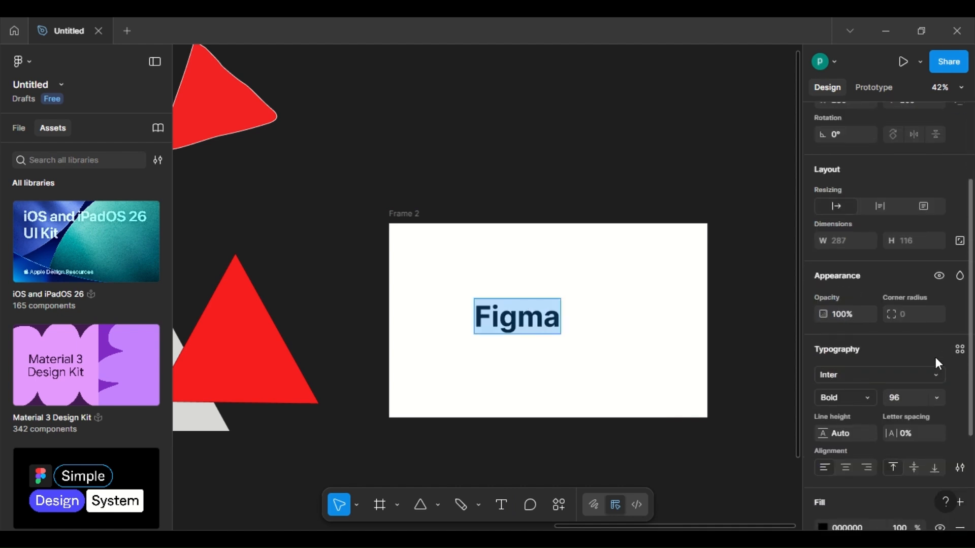
left_click(874, 393)
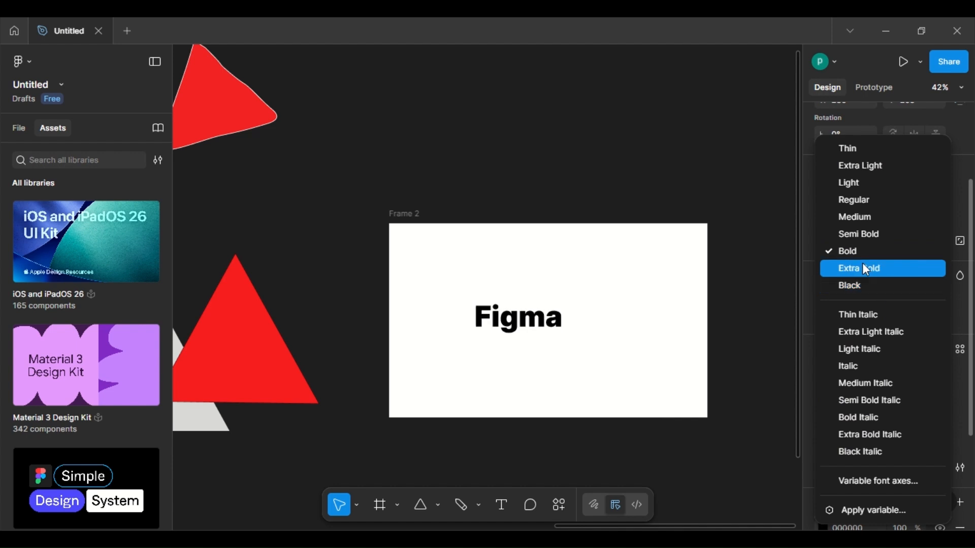
left_click(856, 218)
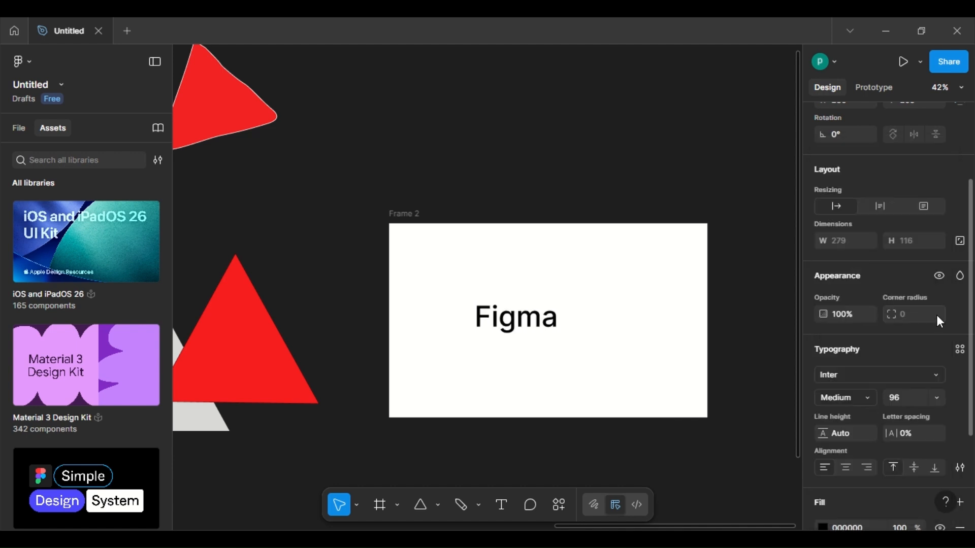
left_click(937, 374)
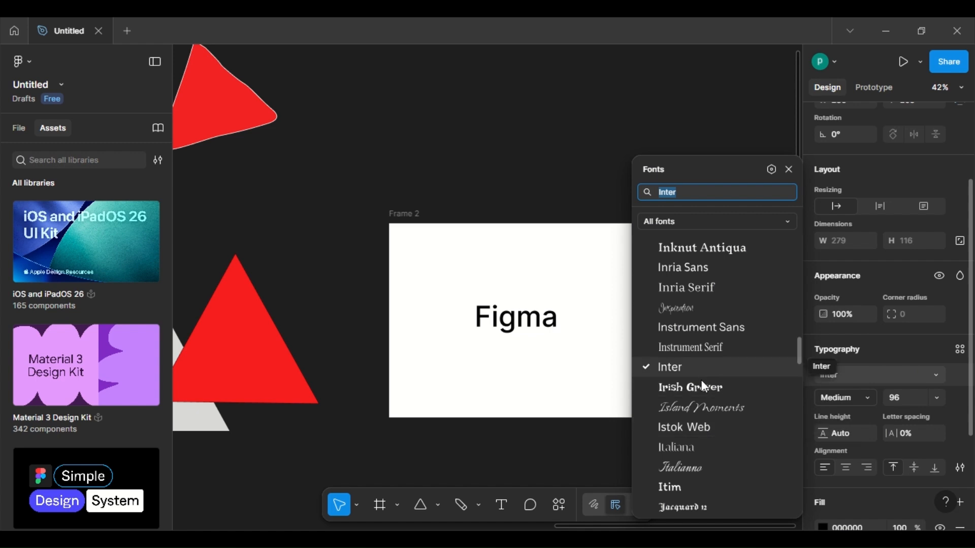
left_click(709, 391)
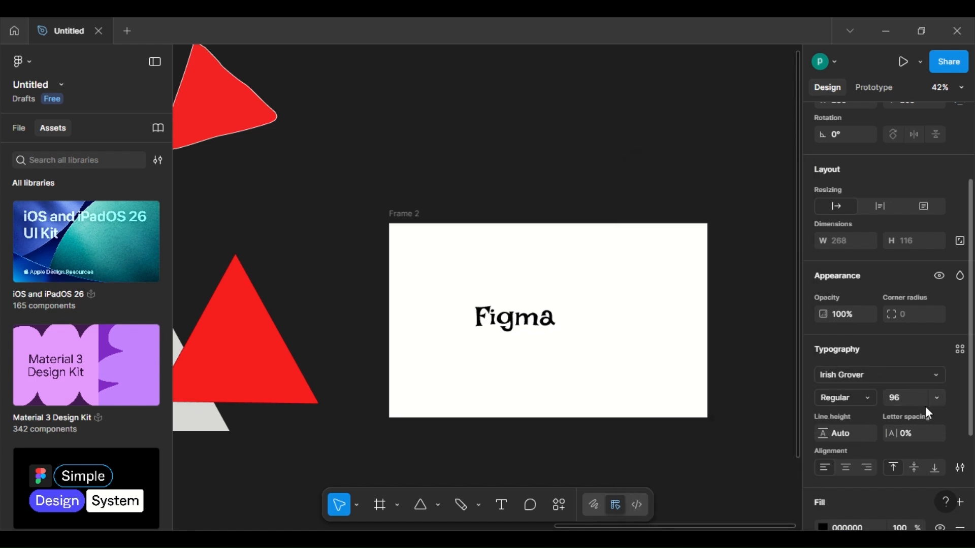
Step: Set the "Figma" text's font size to 48 and return it to 96
left_click(937, 398)
left_click(912, 362)
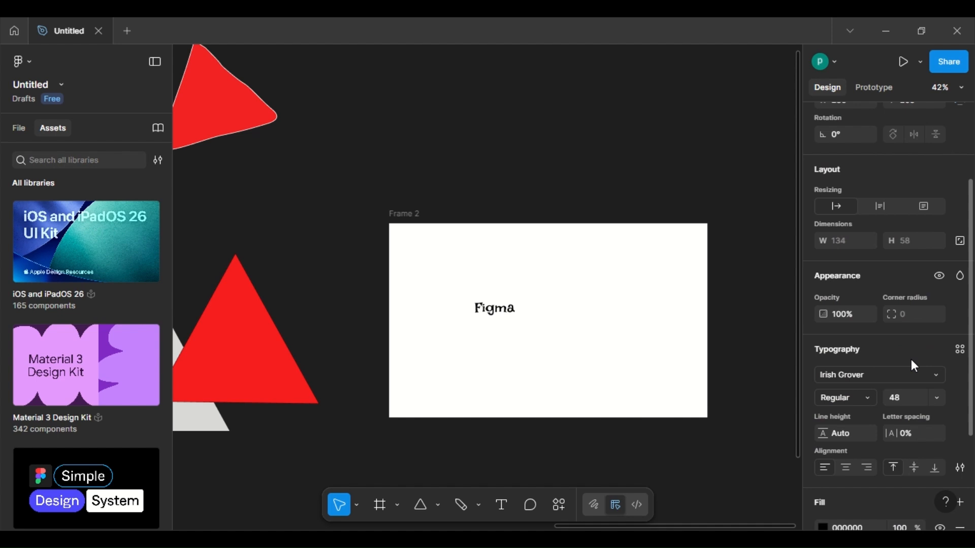
left_click(937, 397)
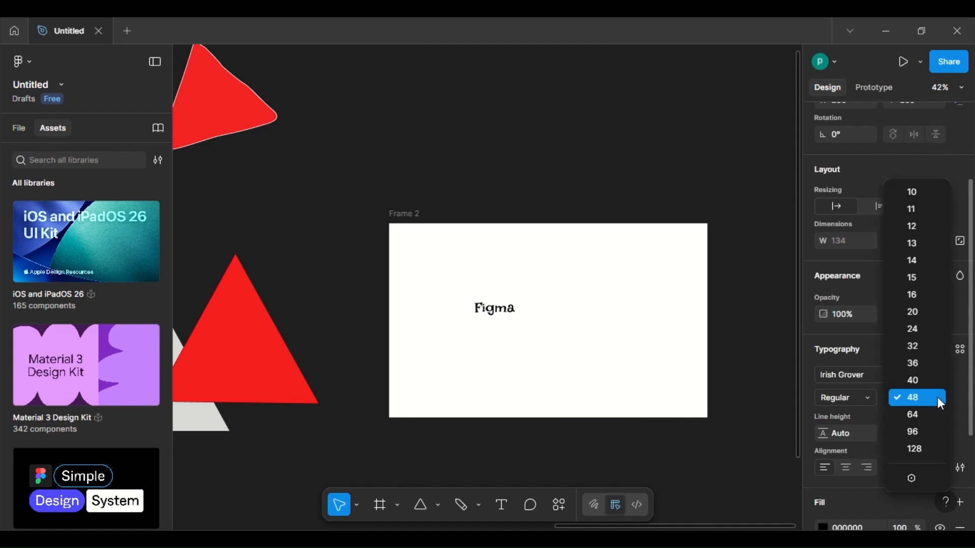
left_click(906, 431)
Step: Change the fill colour of the "Figma" text to red E50A0A
scroll(841, 447, "down", 2)
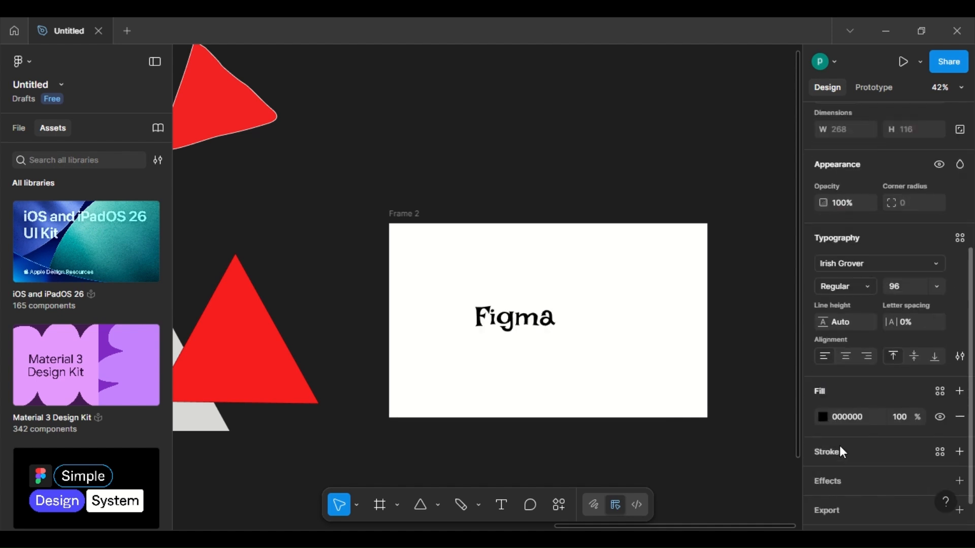
left_click(822, 418)
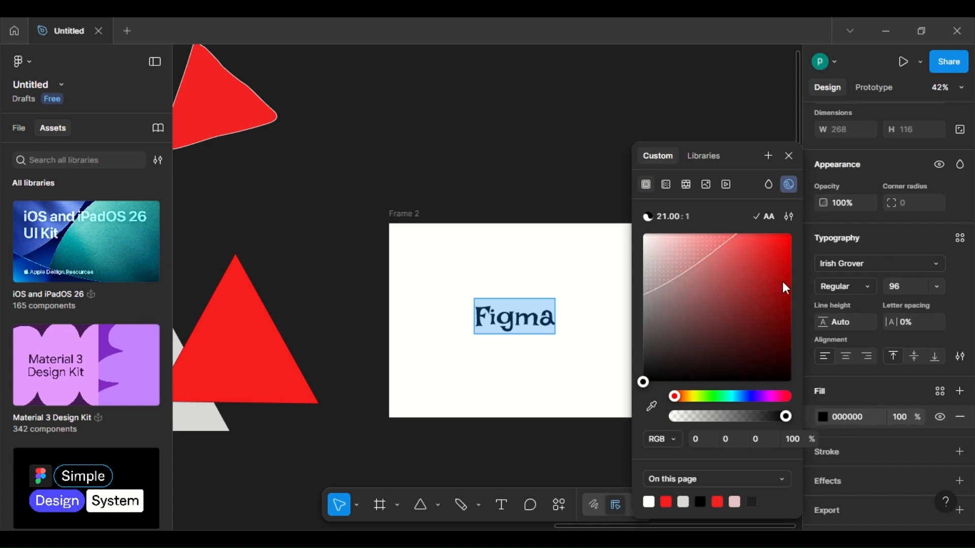
left_click(785, 249)
scroll(508, 198, "right", 3)
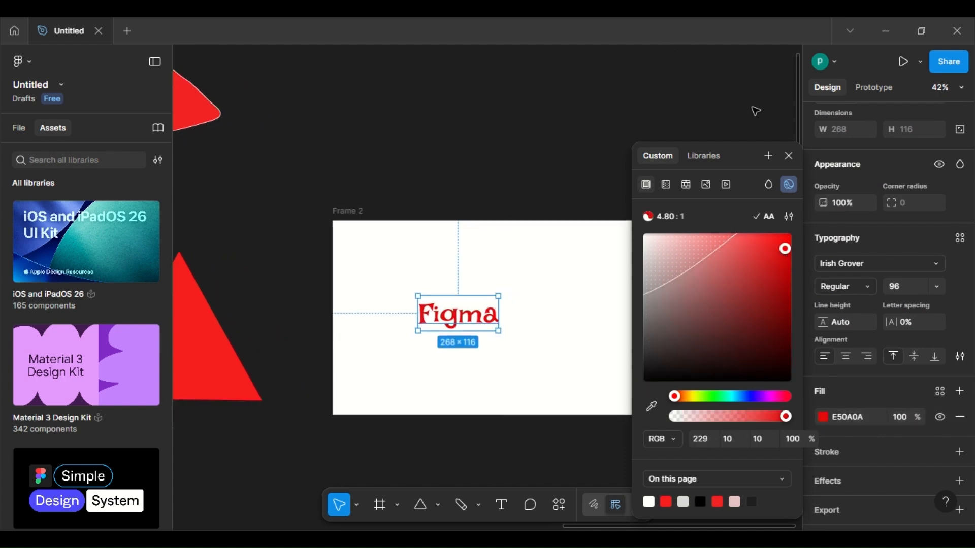
left_click(788, 157)
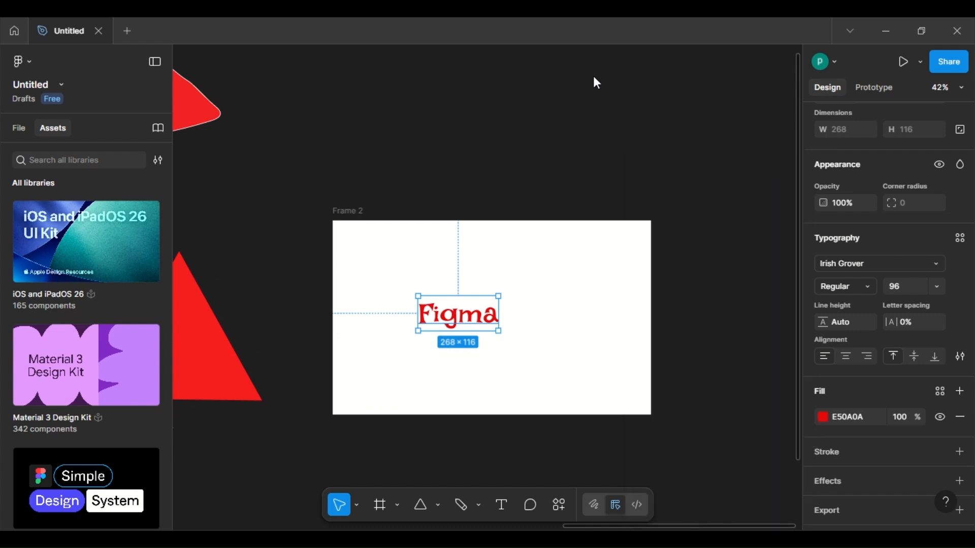
Step: Browse the actions list and its plugins and widgets category
left_click(559, 507)
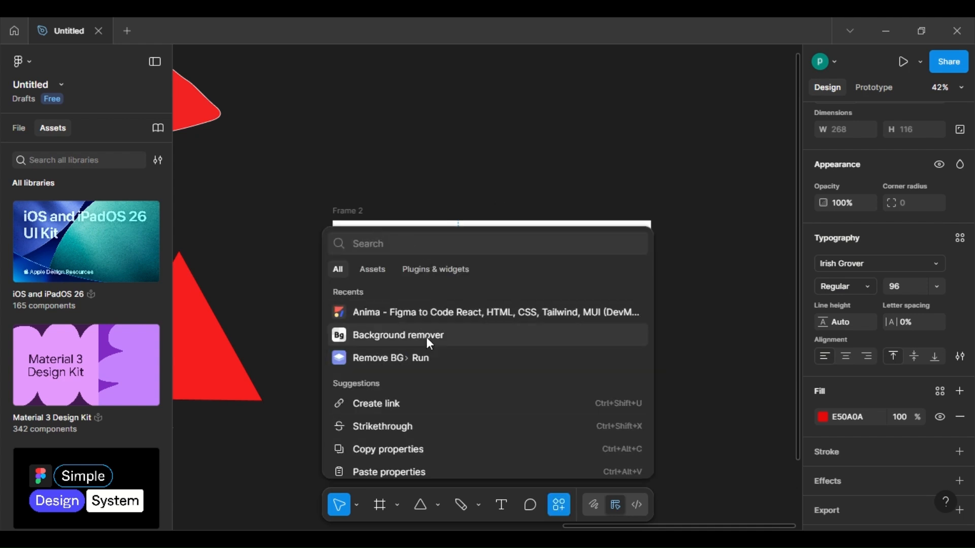
scroll(413, 406, "down", 3)
scroll(413, 406, "up", 3)
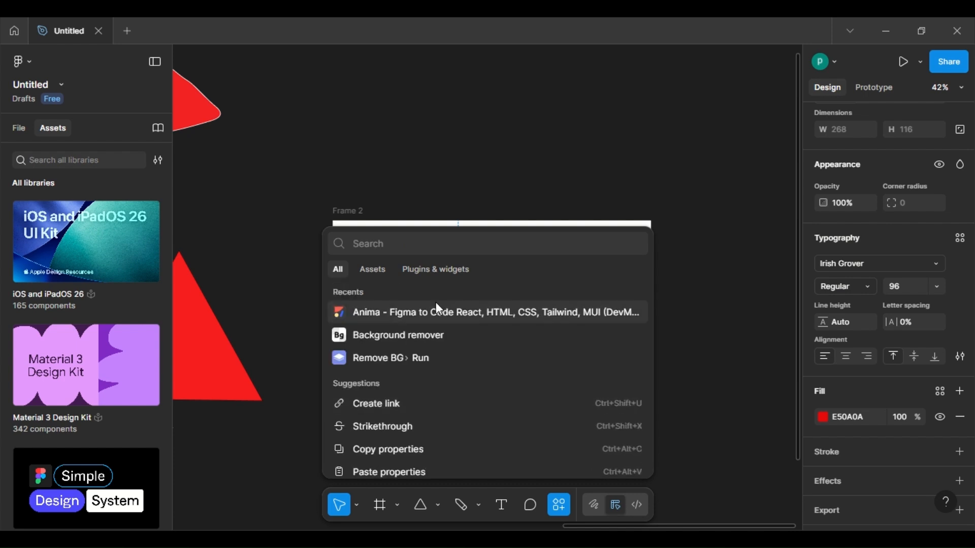
left_click(428, 268)
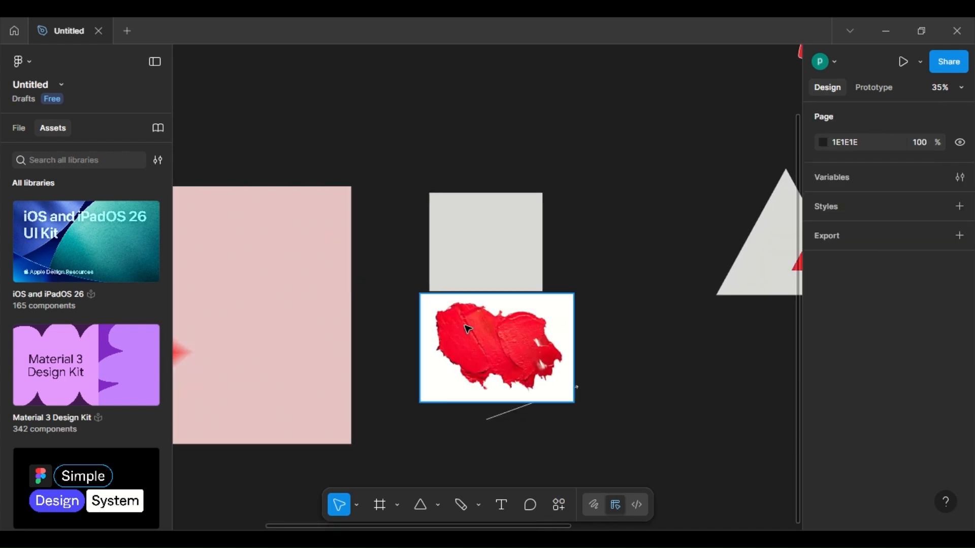
Step: Run the Remove BG plugin on the red paint image below the grey square
left_click(466, 326)
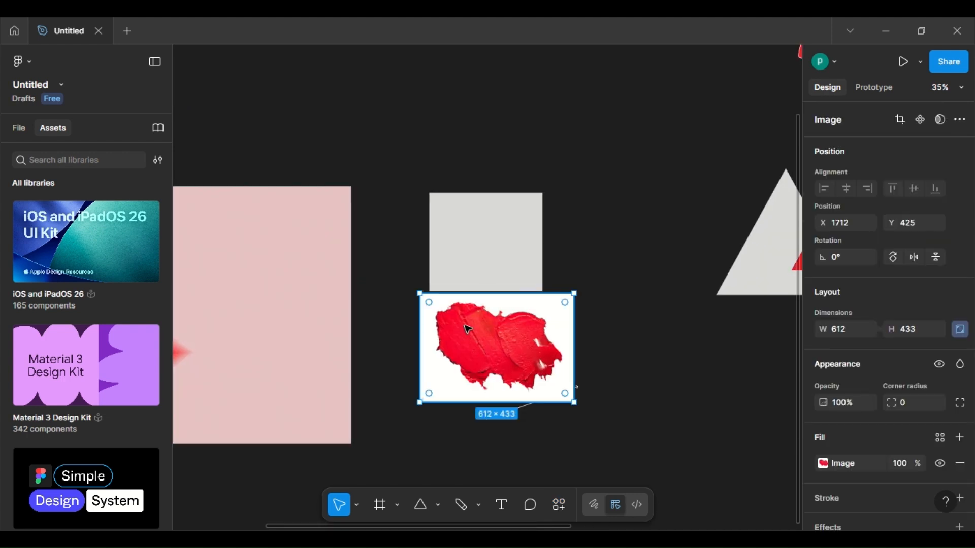
right_click(466, 327)
mouse_move(544, 380)
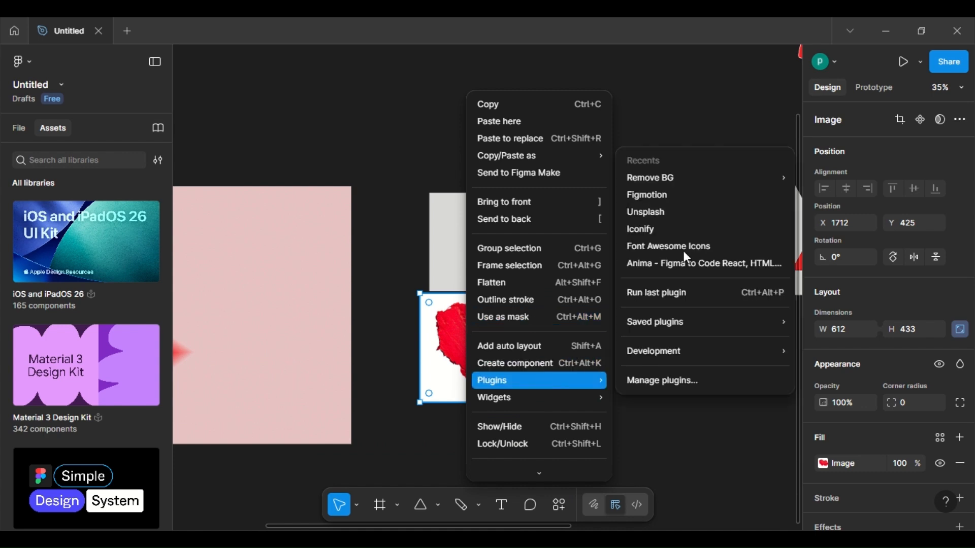
mouse_move(700, 171)
left_click(829, 174)
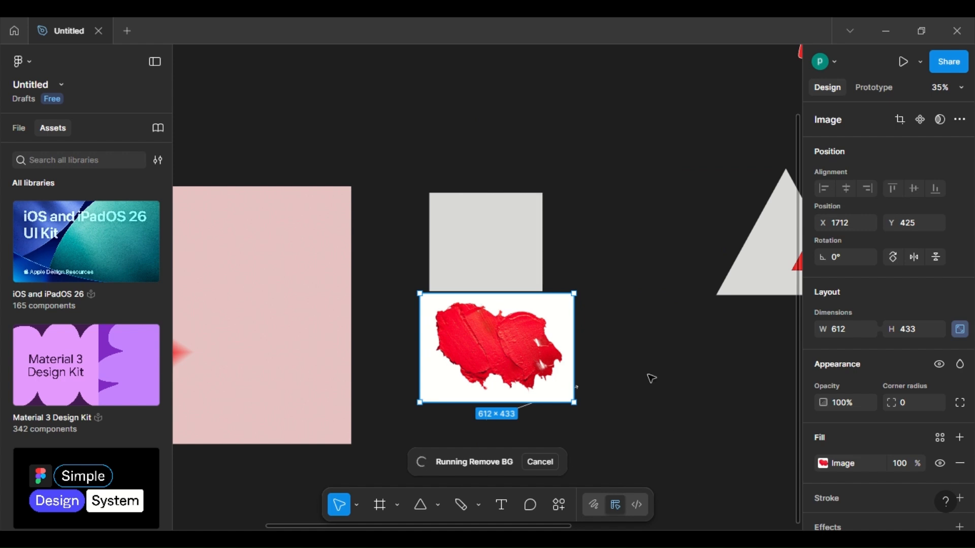
Step: Search the actions for "ic" and launch the Iconify plugin
scroll(605, 441, "right", 10)
left_click(560, 504)
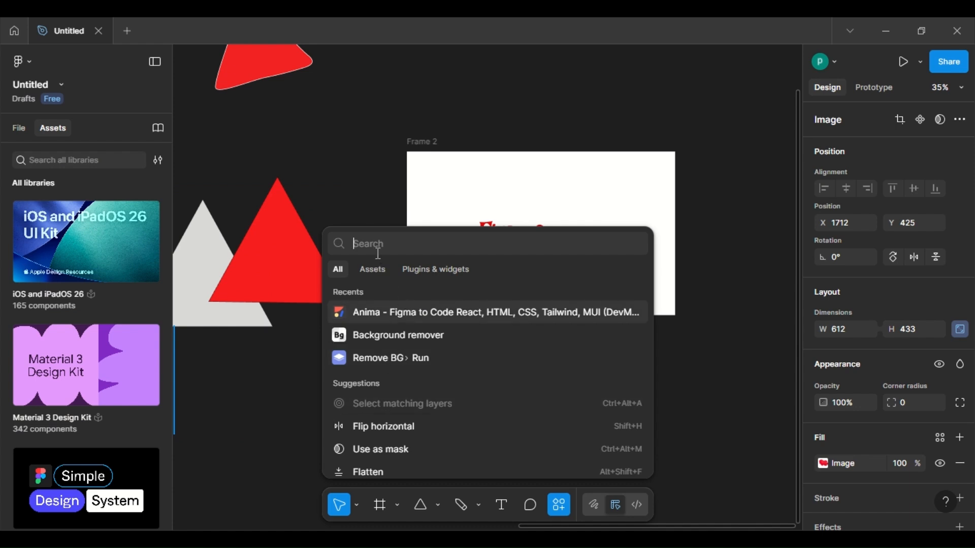
type("ic")
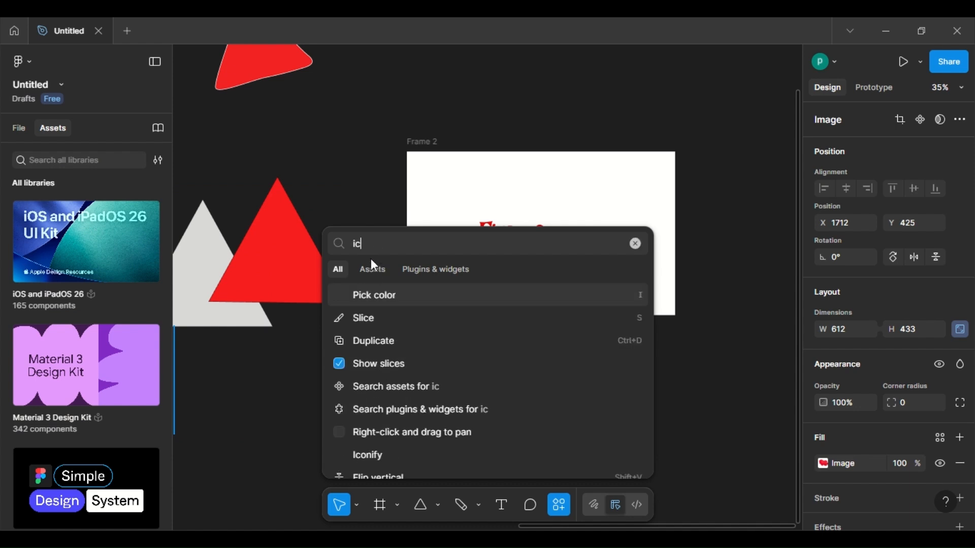
left_click(410, 448)
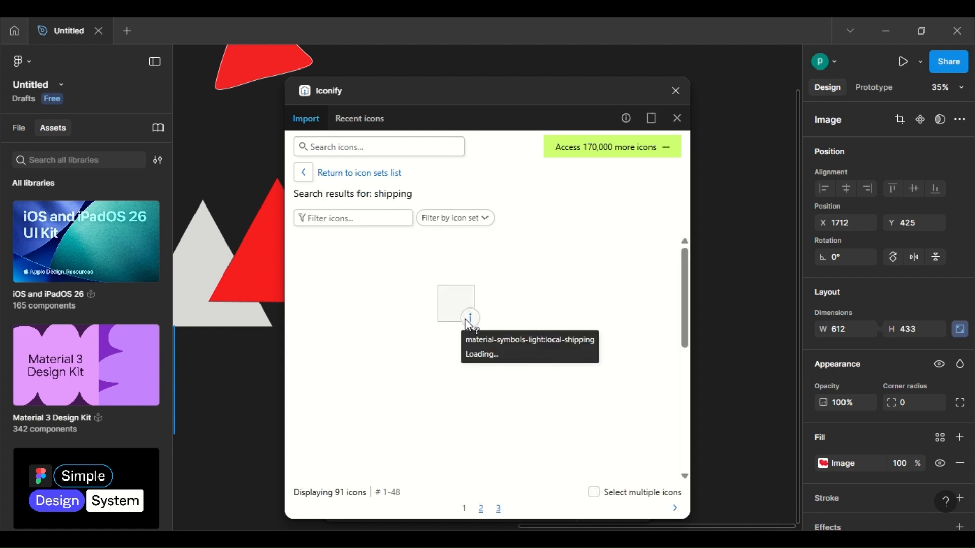
Step: Search Iconify for "call", place the outlined call icon on the canvas beside Frame 2, and close the plugin
scroll(437, 411, "down", 10)
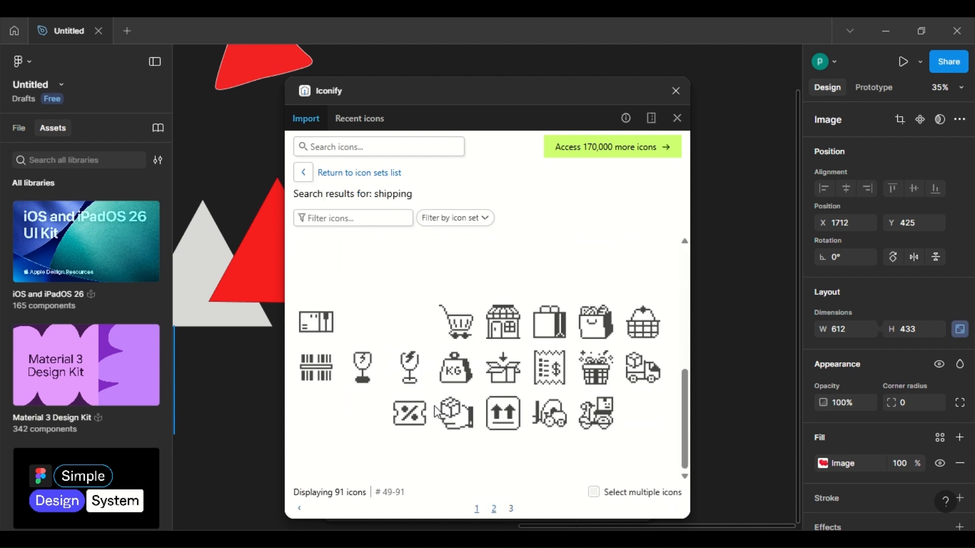
scroll(437, 412, "down", 5)
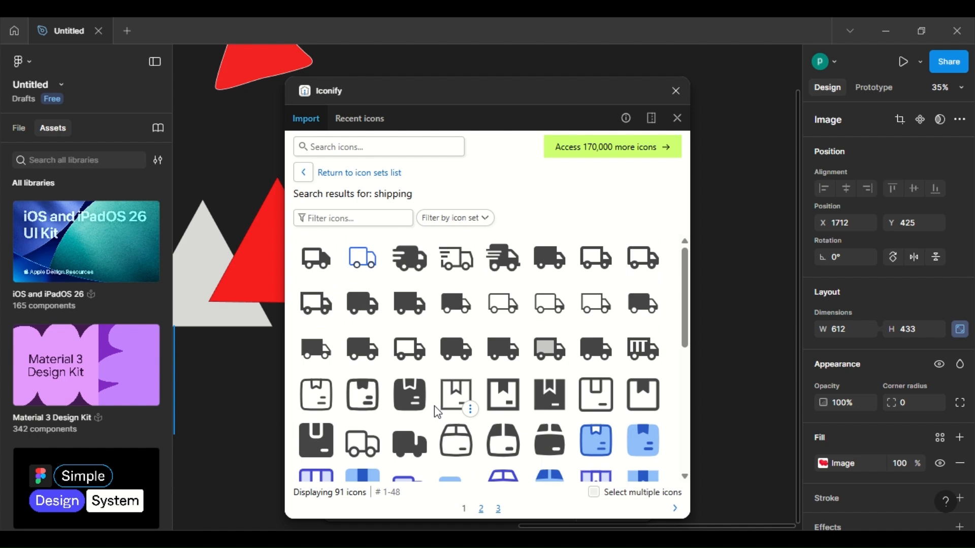
scroll(437, 411, "up", 12)
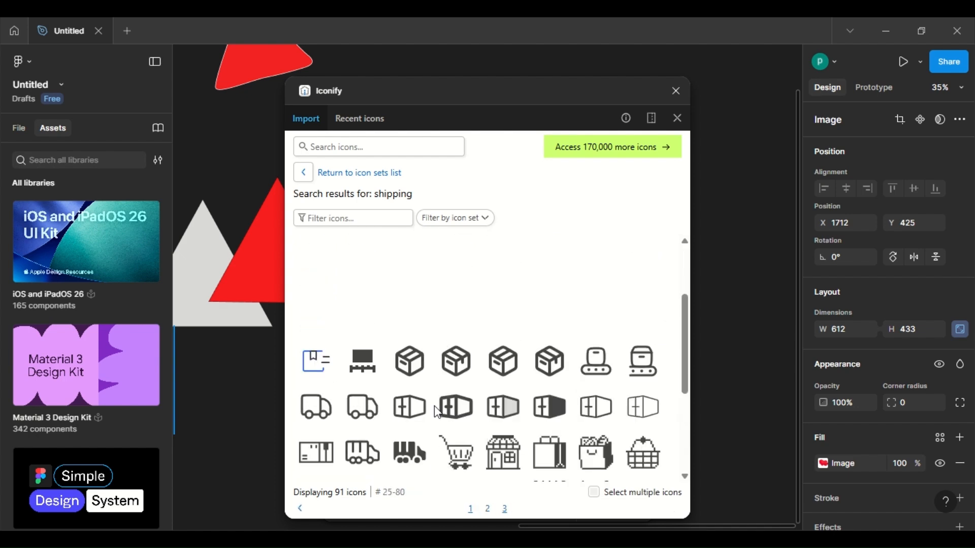
left_click(339, 146)
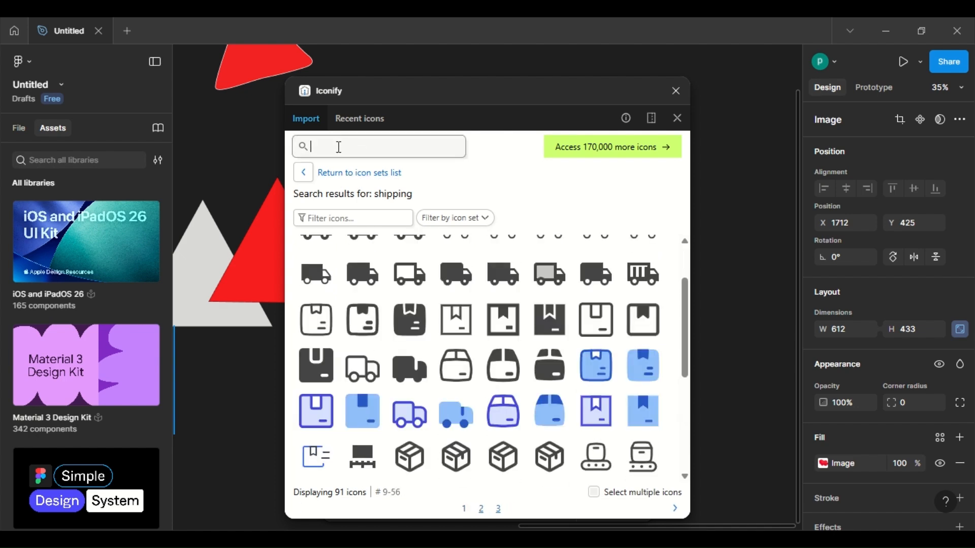
type("call")
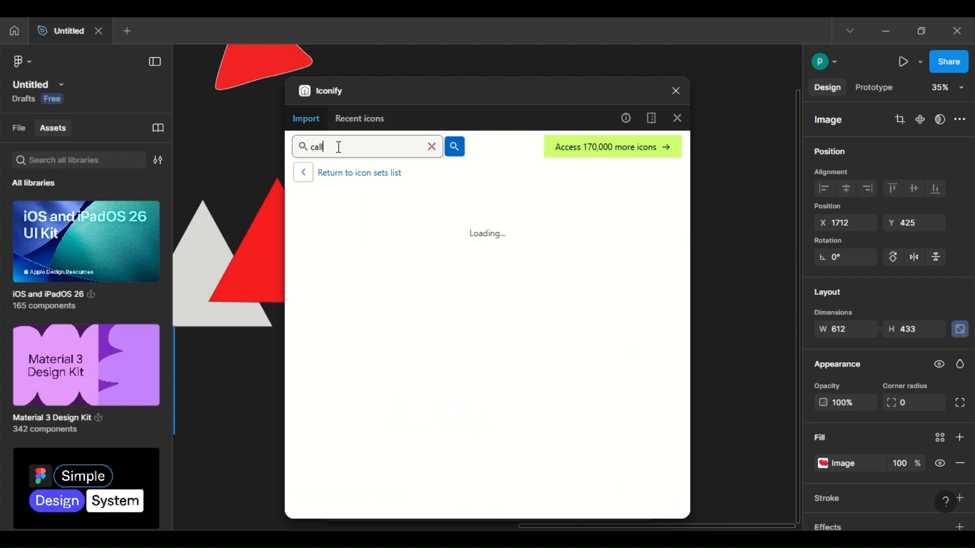
left_click(370, 277)
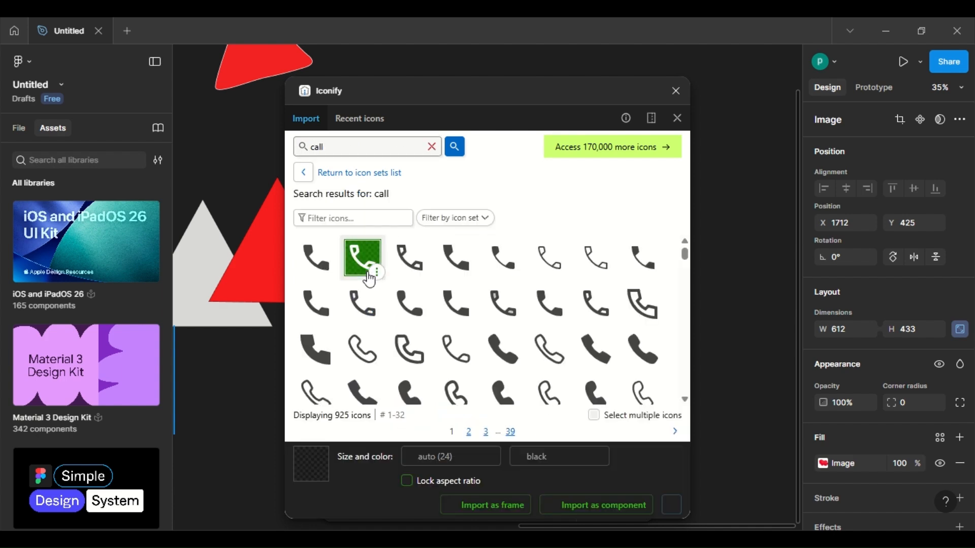
left_click_drag(362, 269, 763, 285)
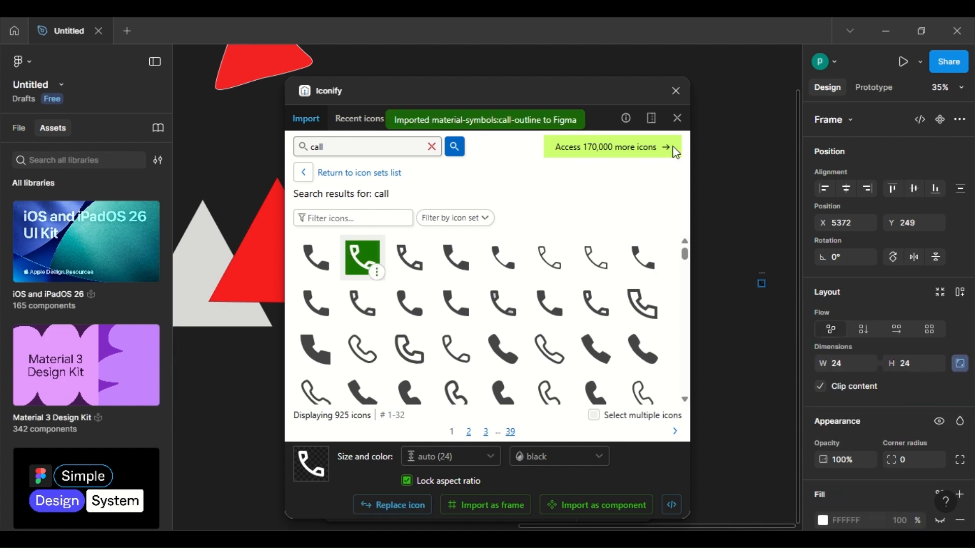
left_click(676, 90)
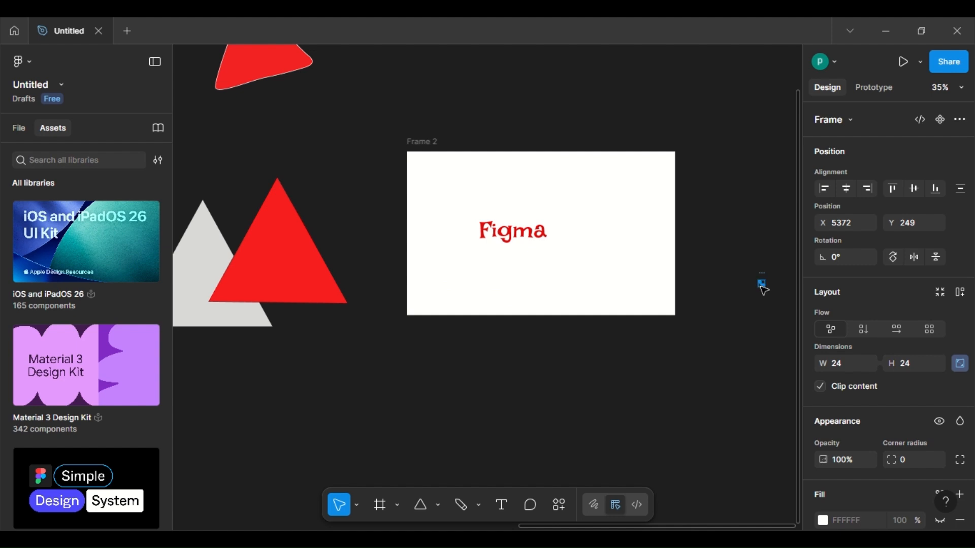
Step: Move the call icon into Frame 2, to the lower right of the "Figma" text
left_click_drag(759, 291, 594, 252)
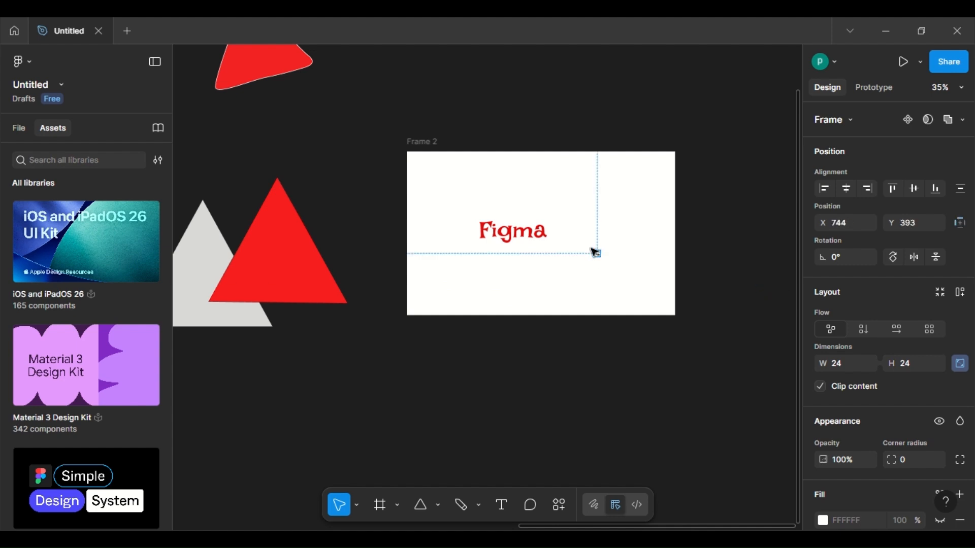
left_click(588, 244)
scroll(588, 244, "up", 7)
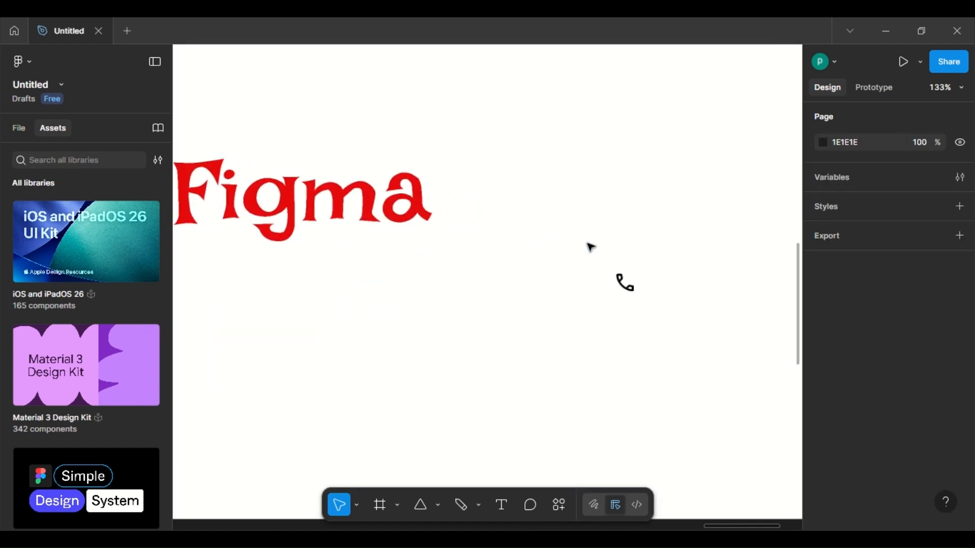
Step: Enlarge the call icon in Frame 2 to about 126 × 126
left_click(626, 284)
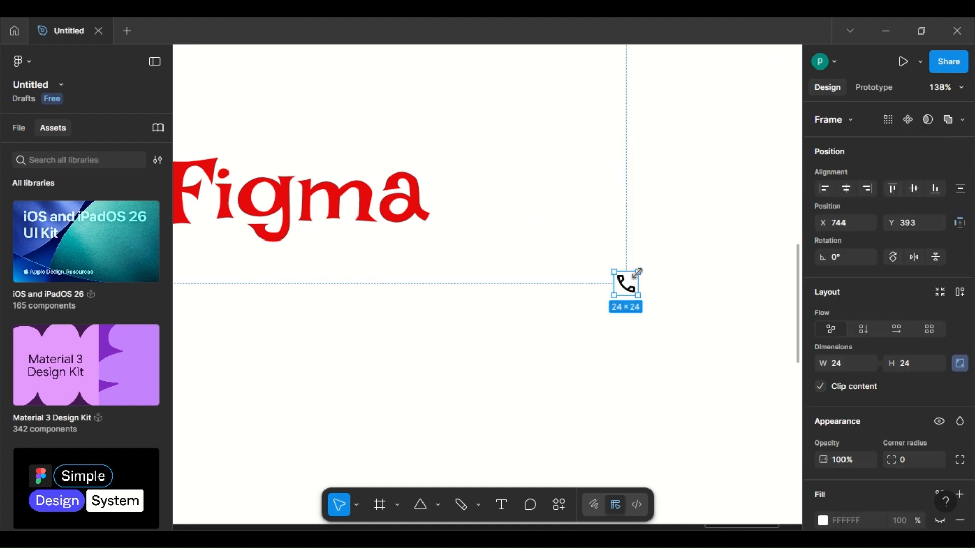
left_click_drag(709, 182, 721, 170)
key("shift+1")
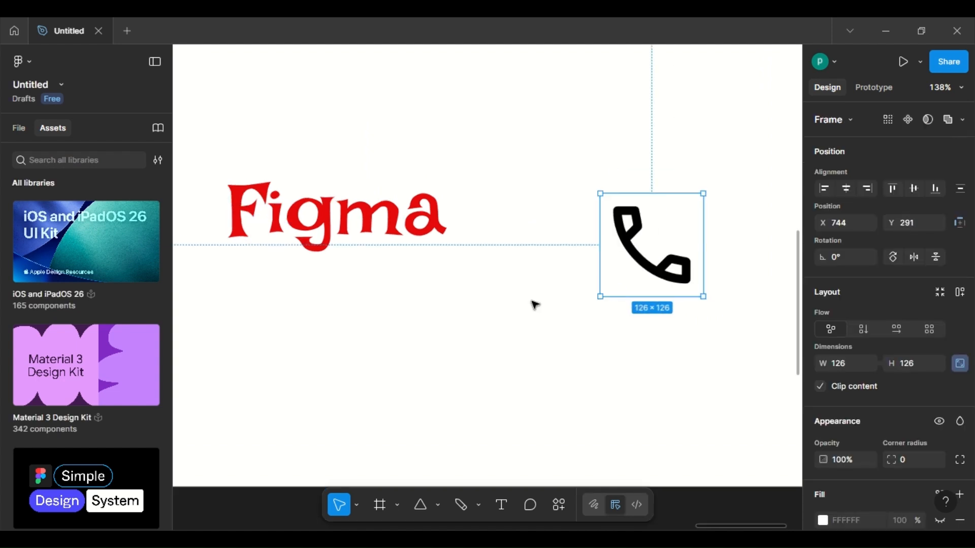
scroll(535, 305, "down", 4)
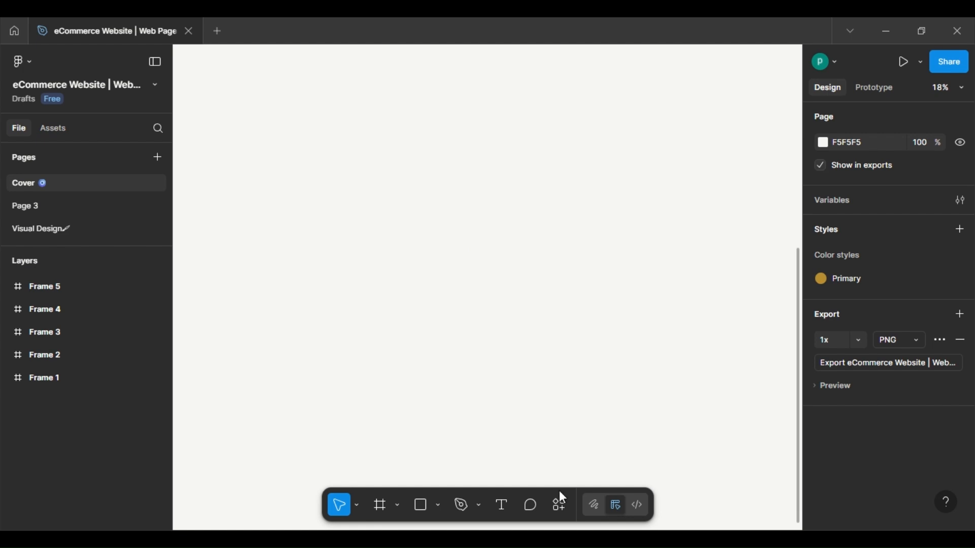
Step: Find the Remove BG plugin in the eCommerce website file's actions and open its API key setup
left_click(552, 508)
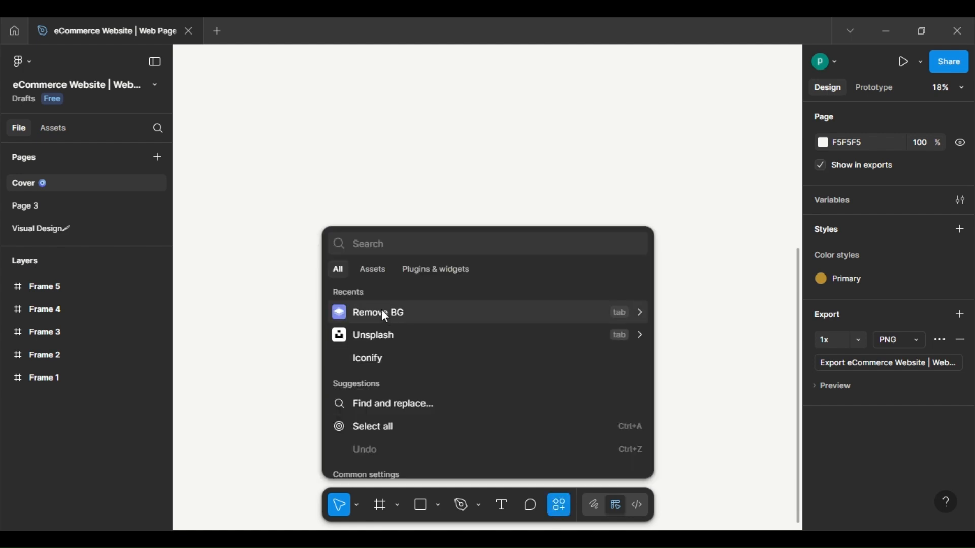
type("re")
left_click(395, 294)
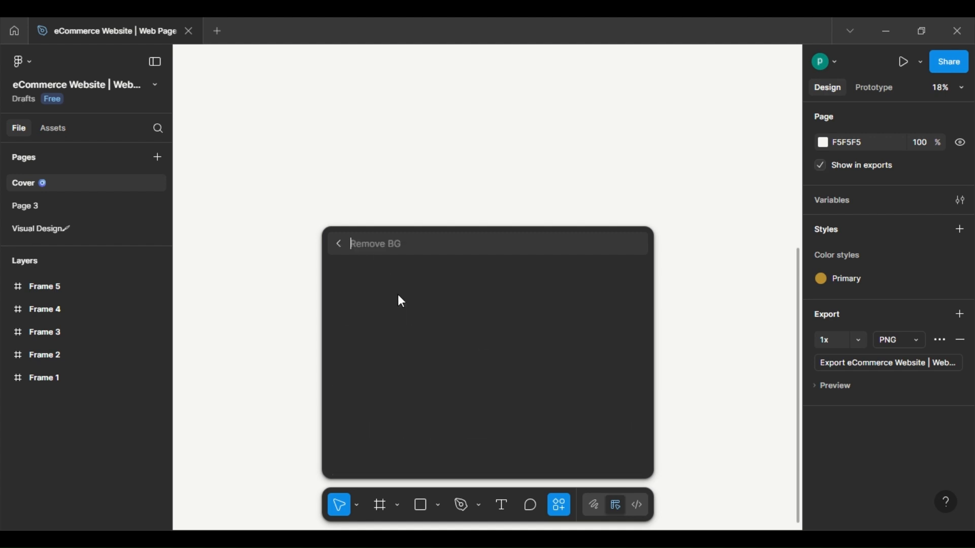
left_click(398, 295)
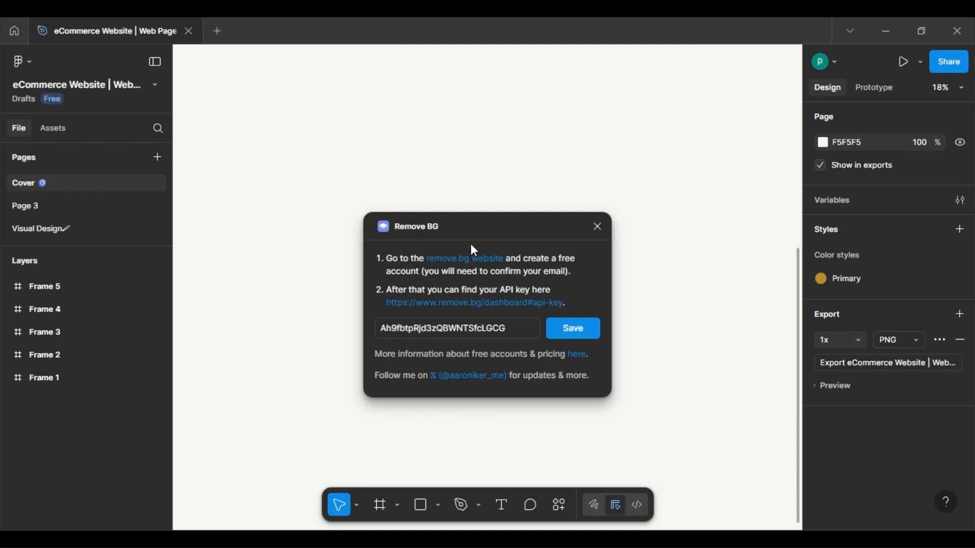
Step: Switch to the remove.bg website from the plugin's link and open the API keys dashboard through its API page
left_click(472, 258)
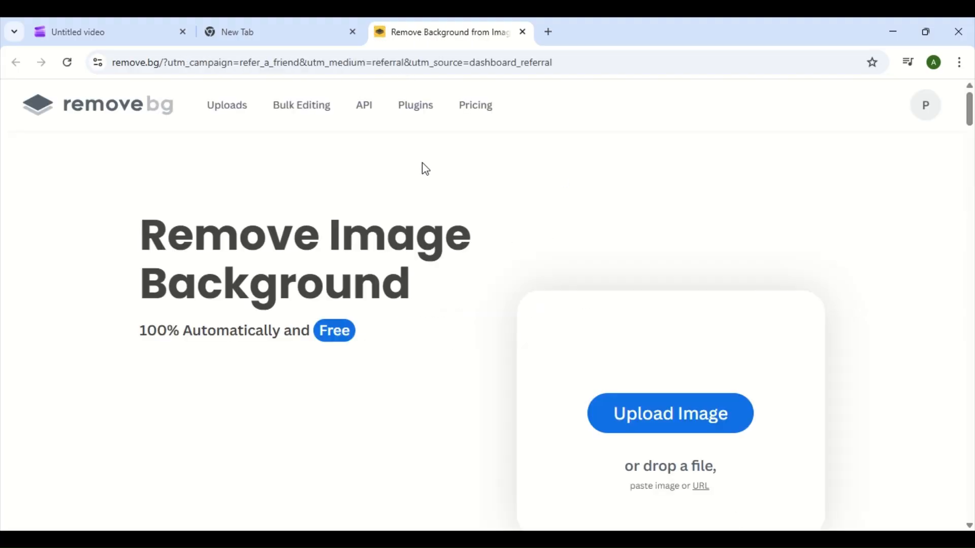
scroll(422, 168, "down", 7)
scroll(422, 168, "up", 5)
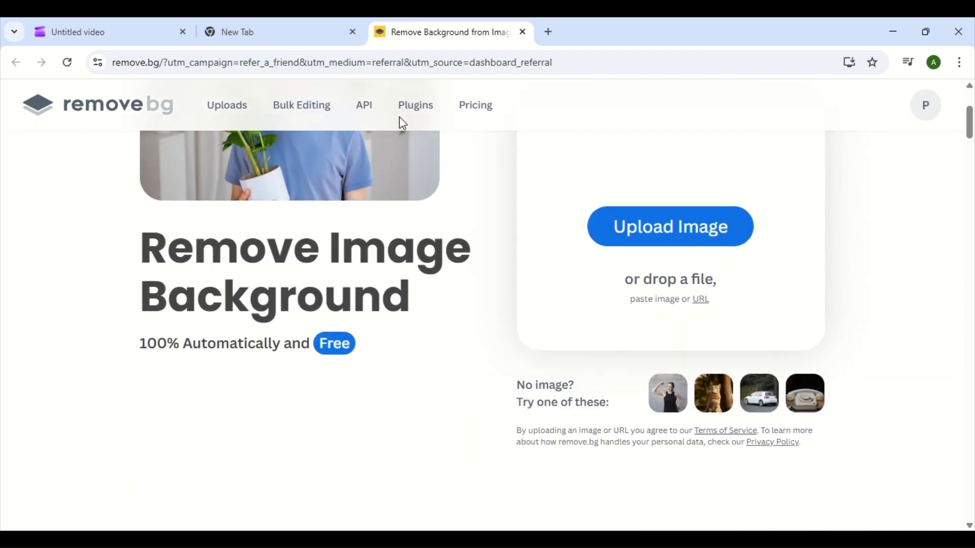
left_click(364, 106)
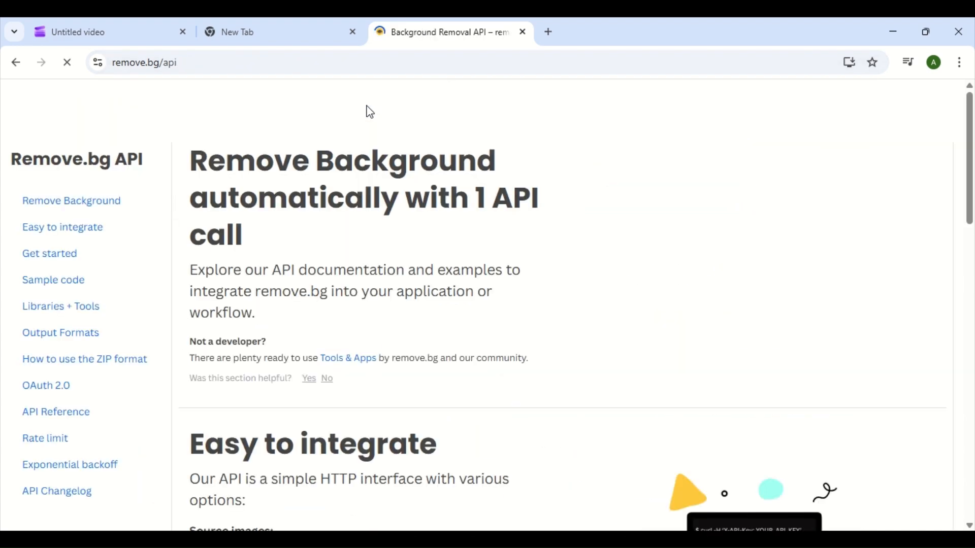
scroll(376, 313, "down", 1)
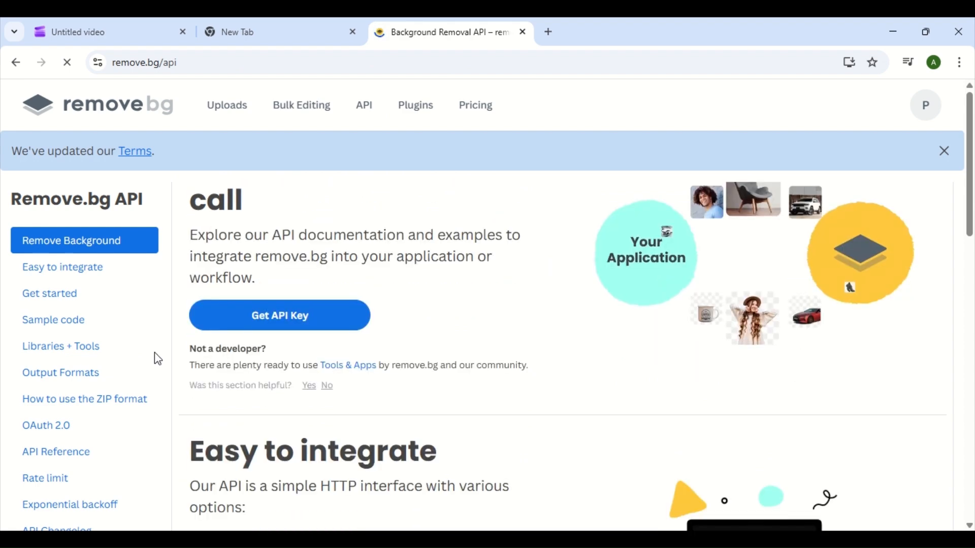
left_click(311, 312)
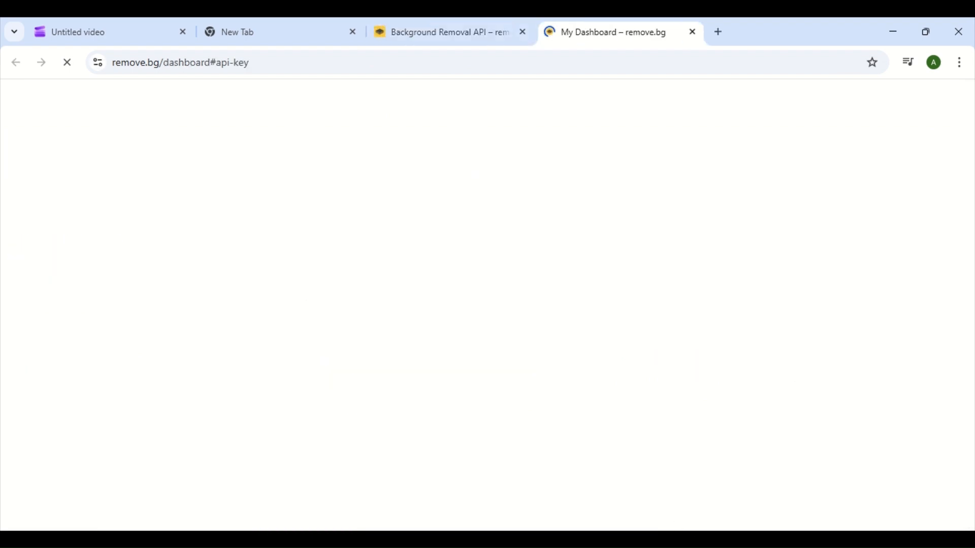
Step: Open the most recent existing key in the API keys list and copy its API key
scroll(459, 366, "up", 1)
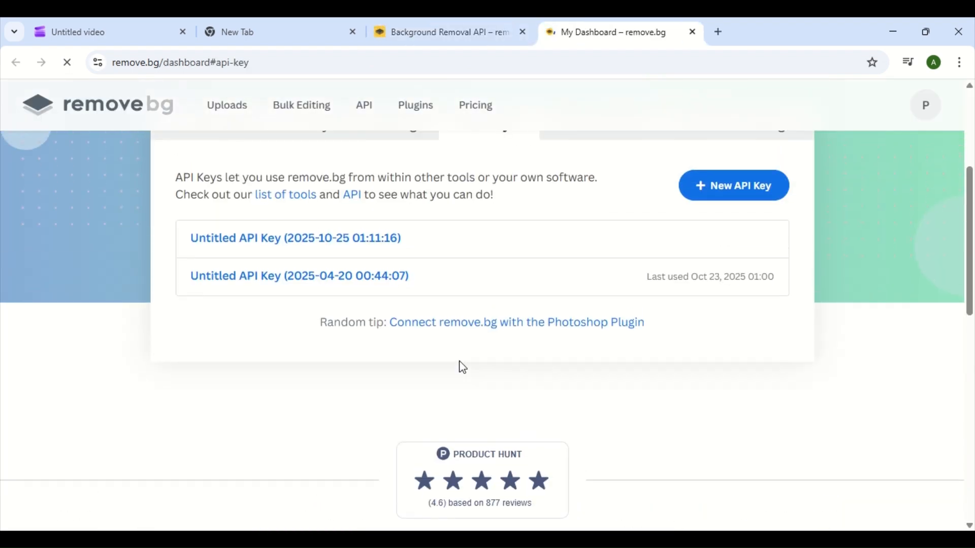
scroll(741, 193, "up", 1)
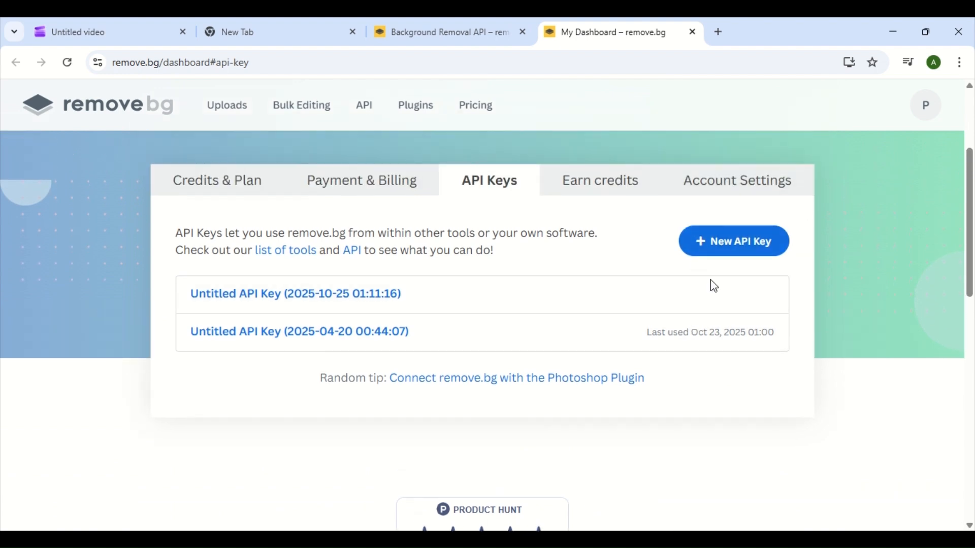
left_click(766, 245)
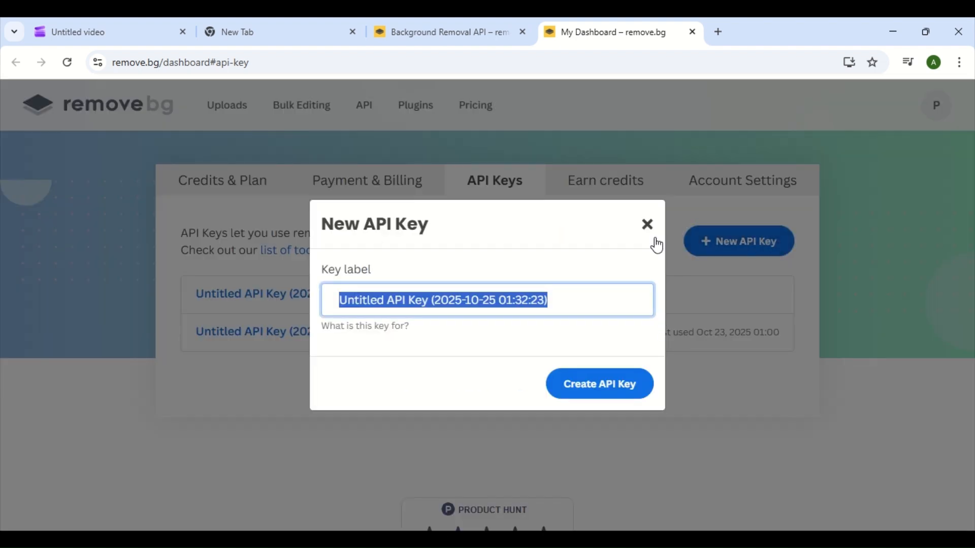
left_click(647, 225)
left_click(384, 298)
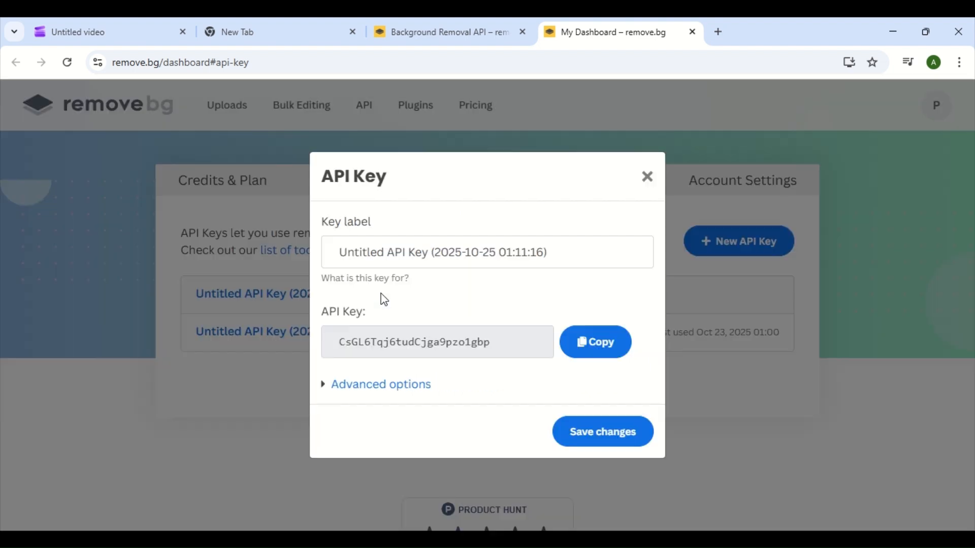
left_click(593, 337)
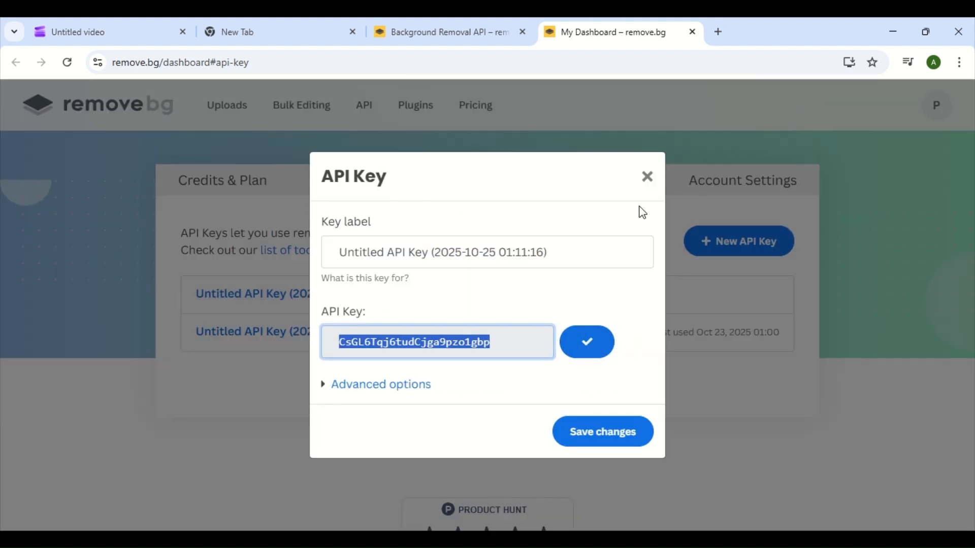
Step: Close the API key details on remove.bg, switch back to Figma and dismiss the Remove BG key setup
left_click(648, 177)
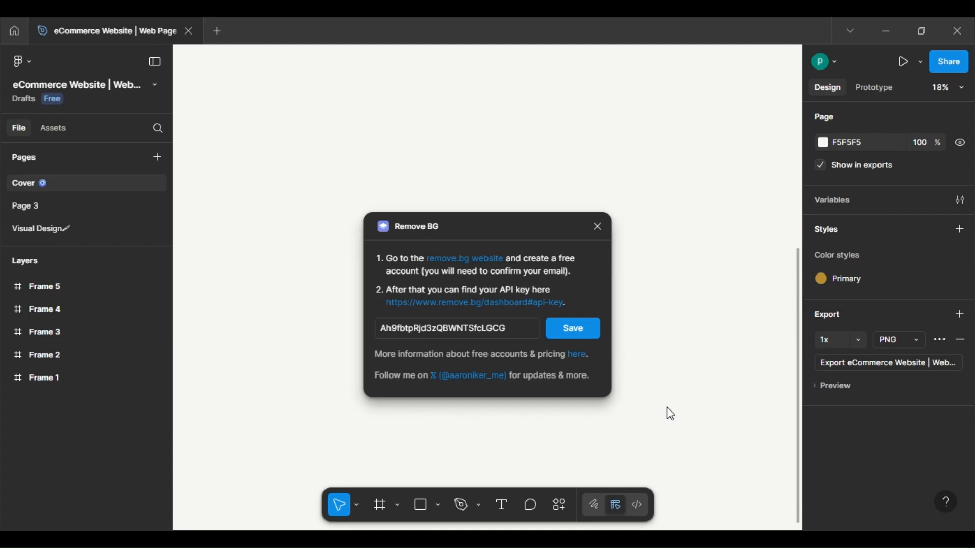
double_click(506, 332)
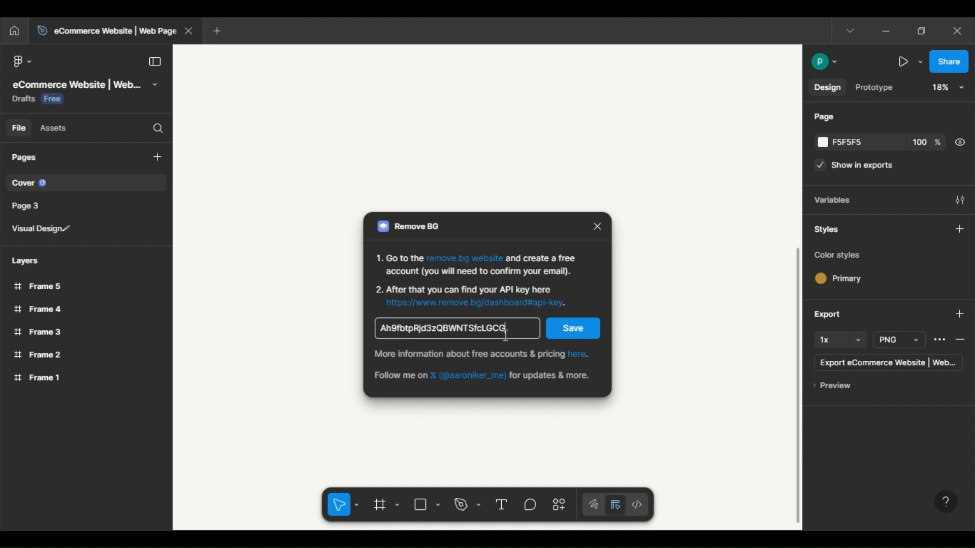
left_click(530, 451)
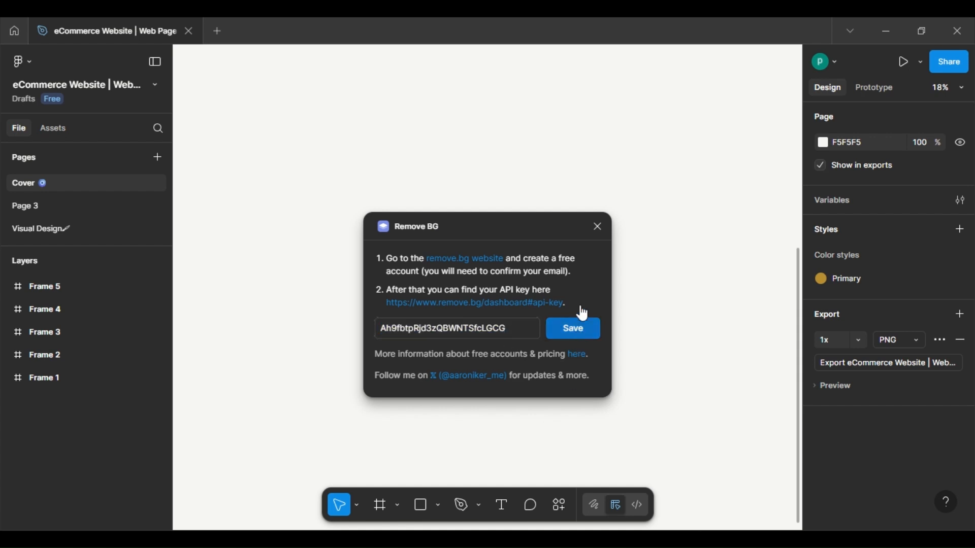
left_click(598, 227)
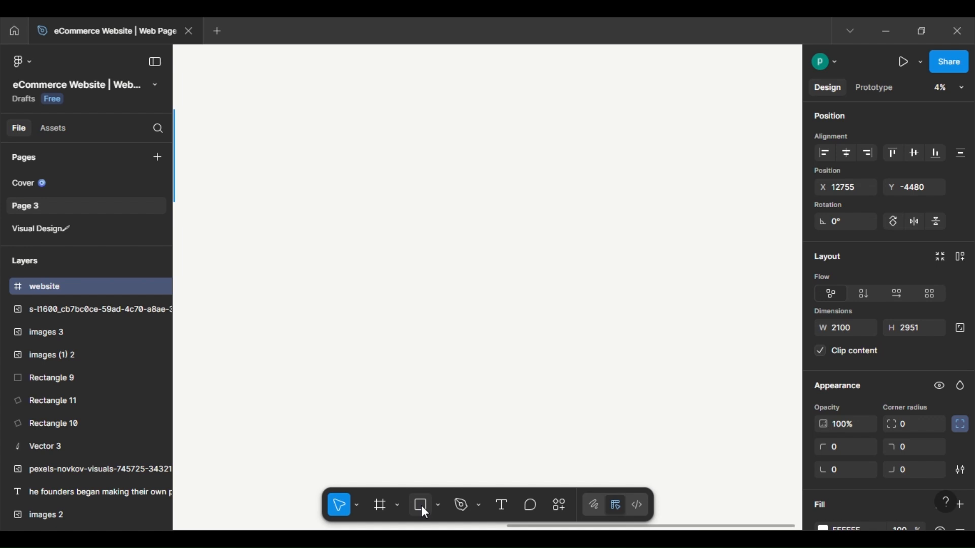
Step: On Page 3, draw a rectangle about 9065 × 5945 and a smaller one about 2370 × 2232 inside it
left_click(422, 506)
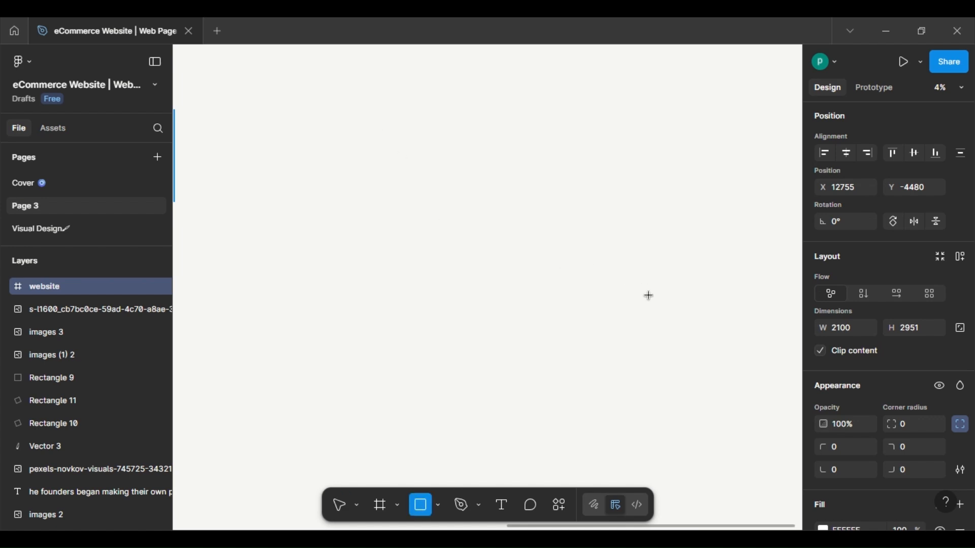
left_click_drag(355, 120, 639, 306)
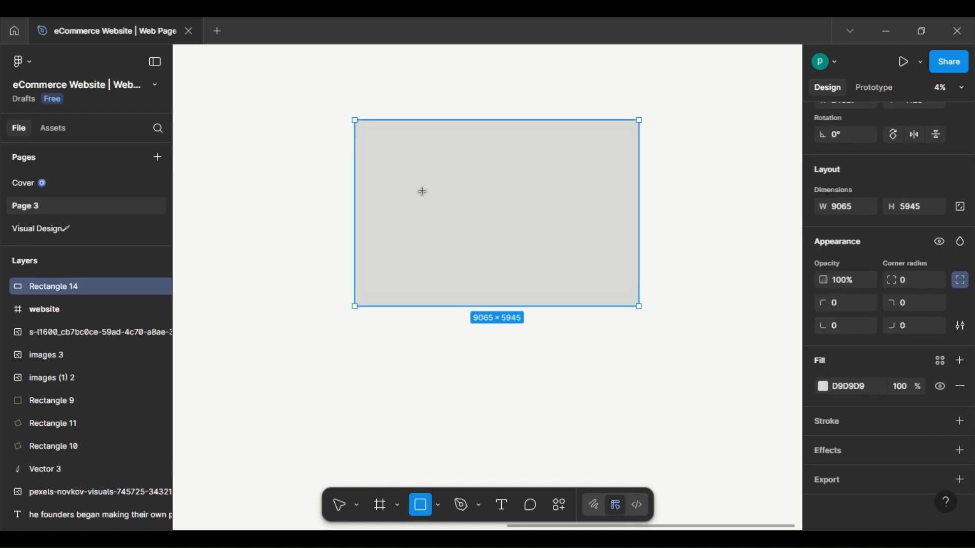
mouse_move(423, 191)
left_mouse_down()
mouse_move(461, 249)
mouse_move(497, 261)
left_mouse_up()
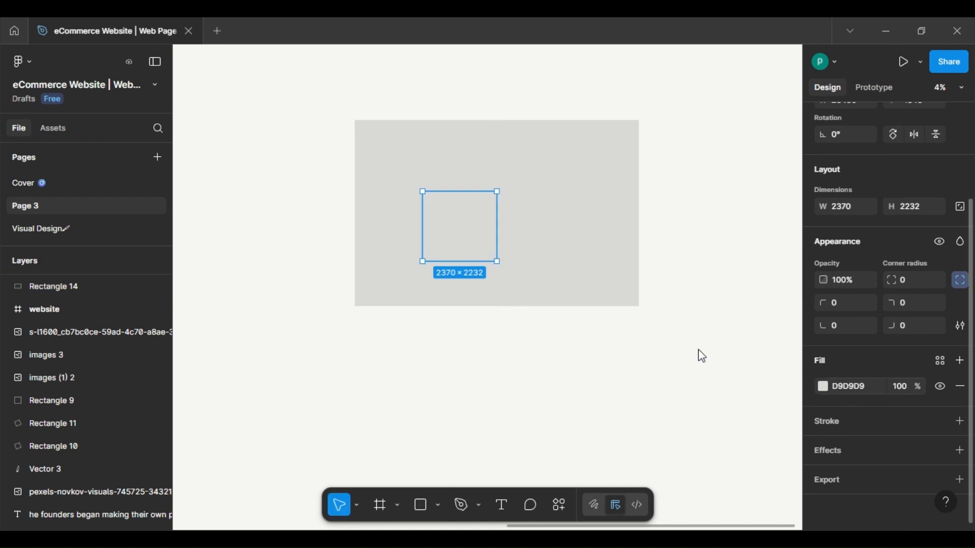
Step: Fill the smaller rectangle with red F00202
left_click(823, 386)
left_click(790, 246)
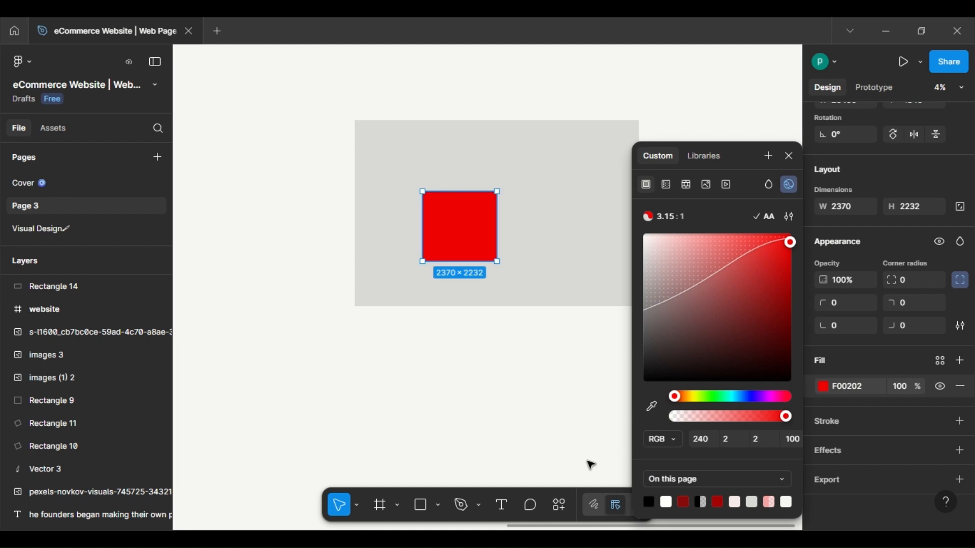
left_click(589, 463)
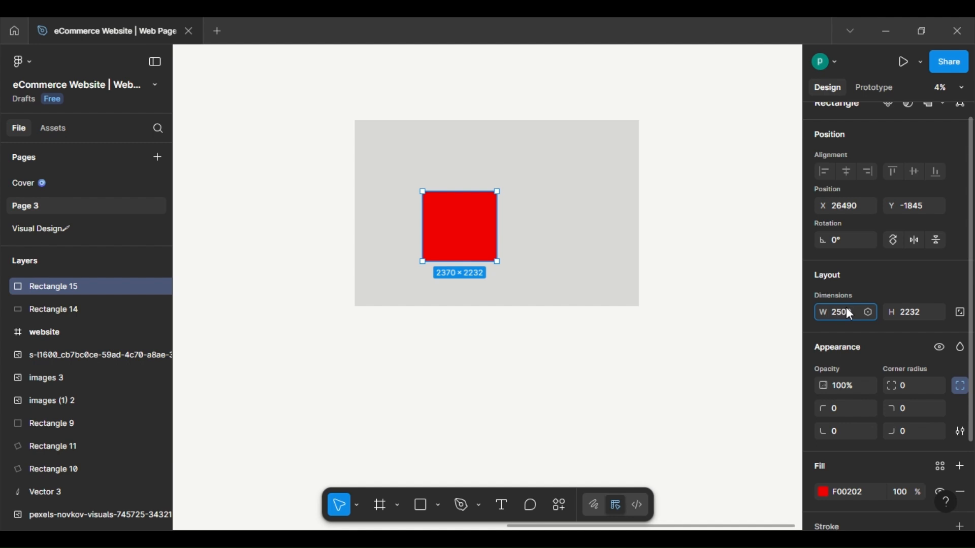
Step: Set the red rectangle's width to 2500 and its height to 1000
key("Return")
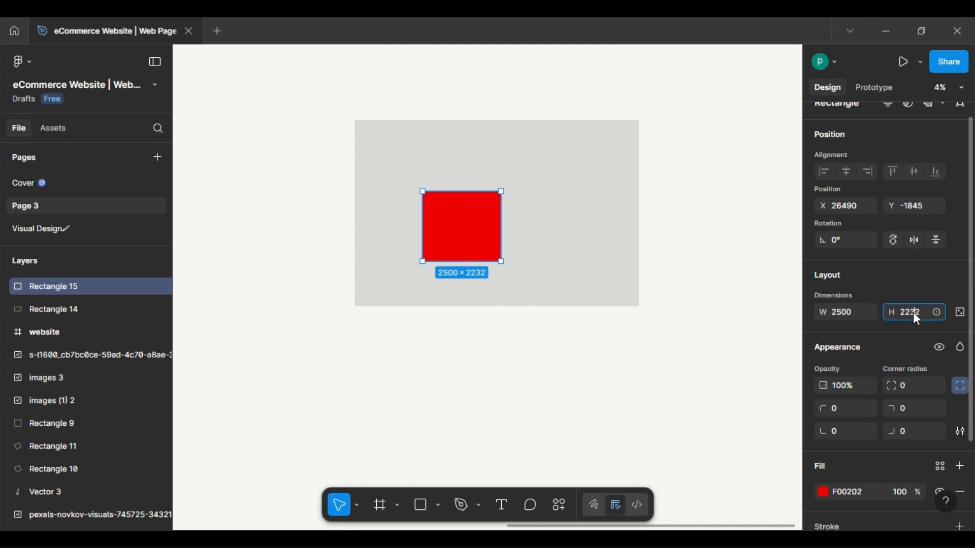
left_click(916, 319)
type("1000")
key("Return")
left_click(531, 230)
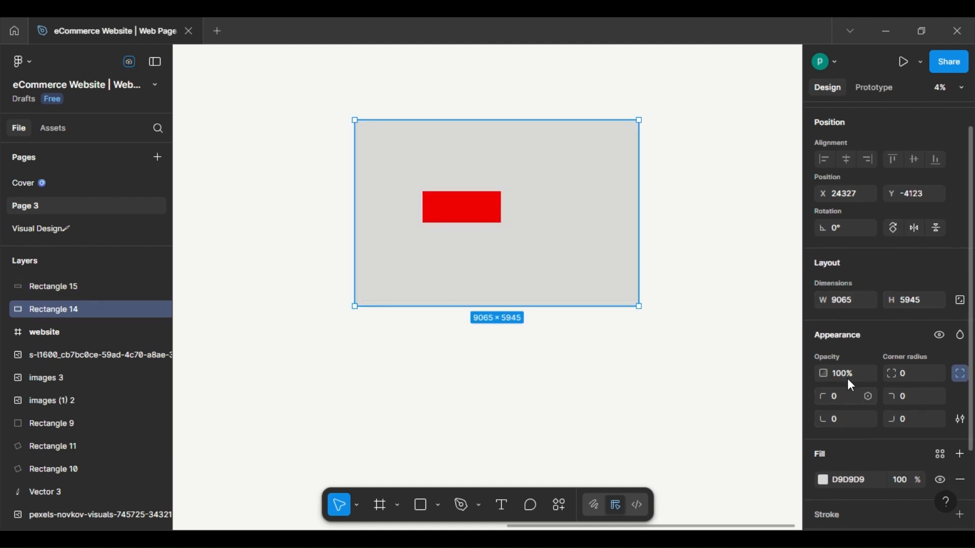
Step: Set the red rectangle's opacity to 50%
left_click(487, 207)
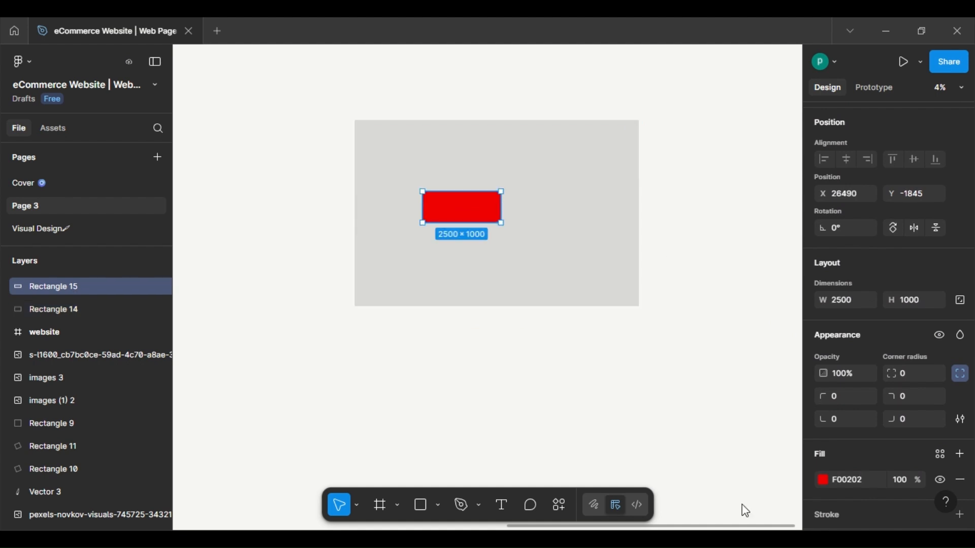
left_click(846, 377)
type("50")
key("Return")
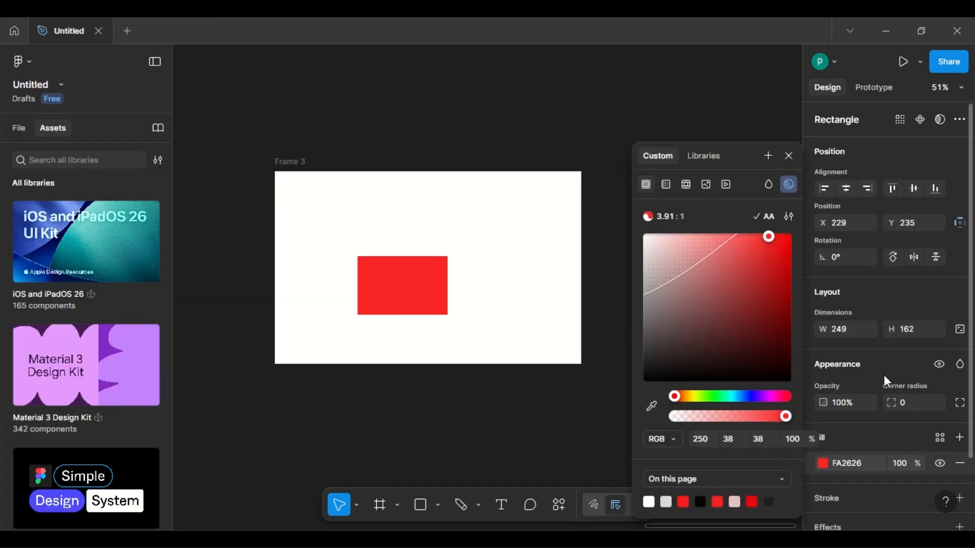
Step: Add 1x and 2x PNG export settings to the red rectangle in Frame 3 of the Untitled file
scroll(884, 374, "down", 1)
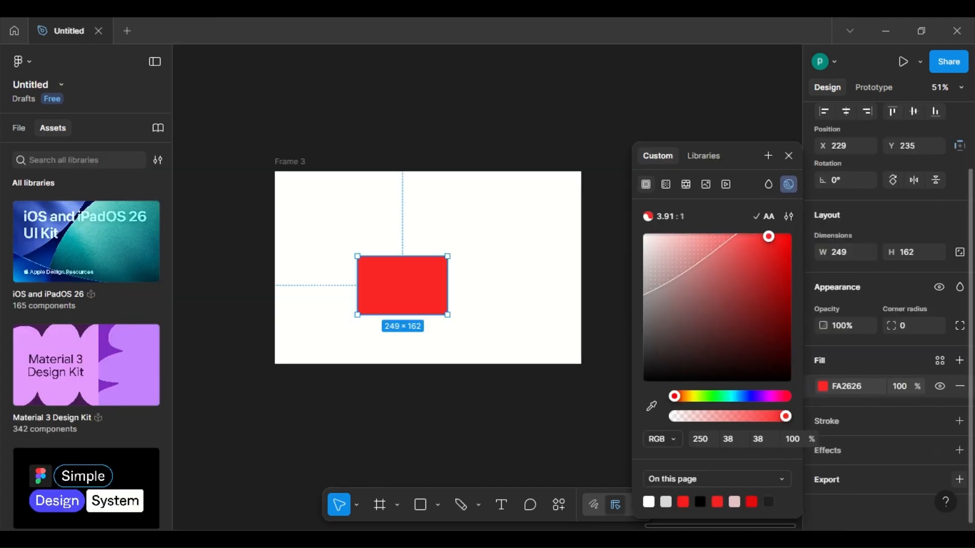
left_click(959, 480)
scroll(880, 468, "down", 3)
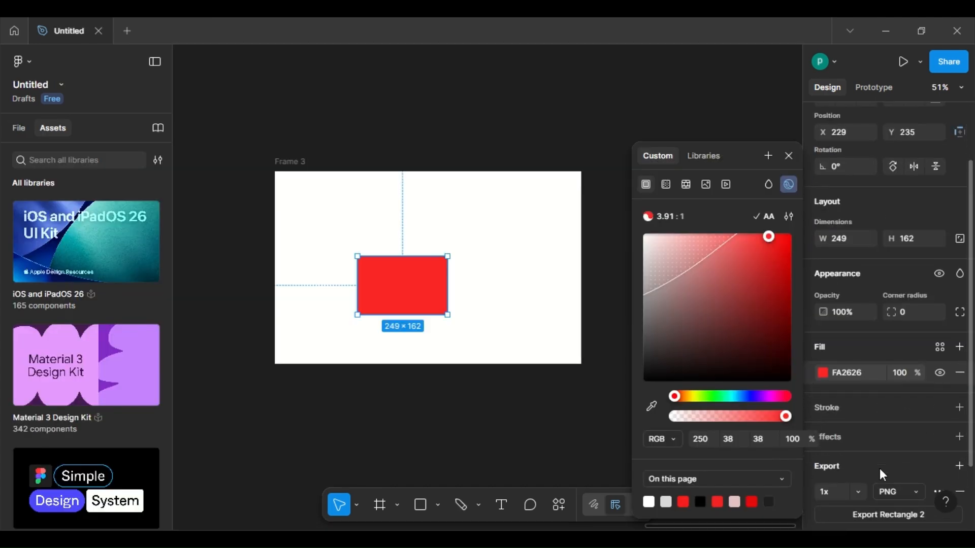
left_click(959, 410)
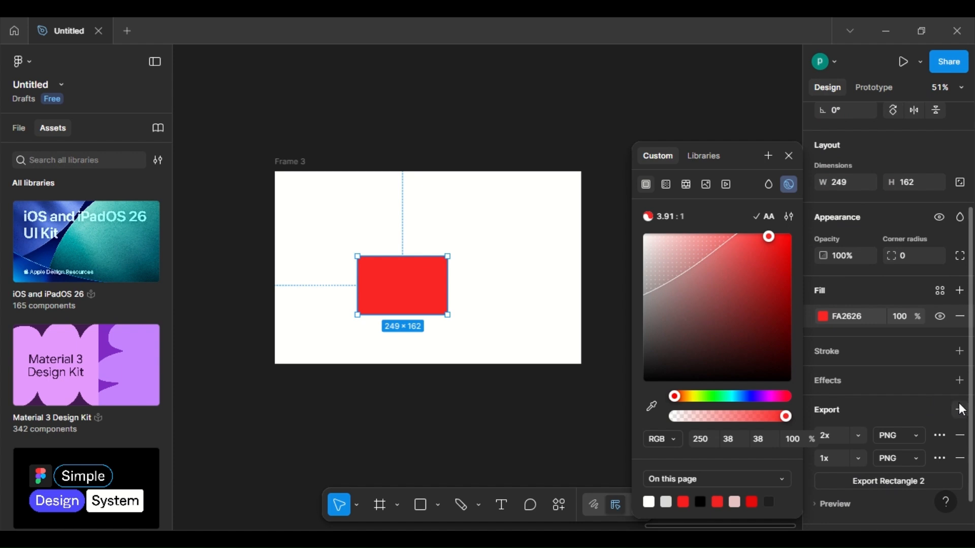
Step: Add a drop shadow with spread 5 and blur 22 to the red rectangle in Frame 3
left_click(958, 381)
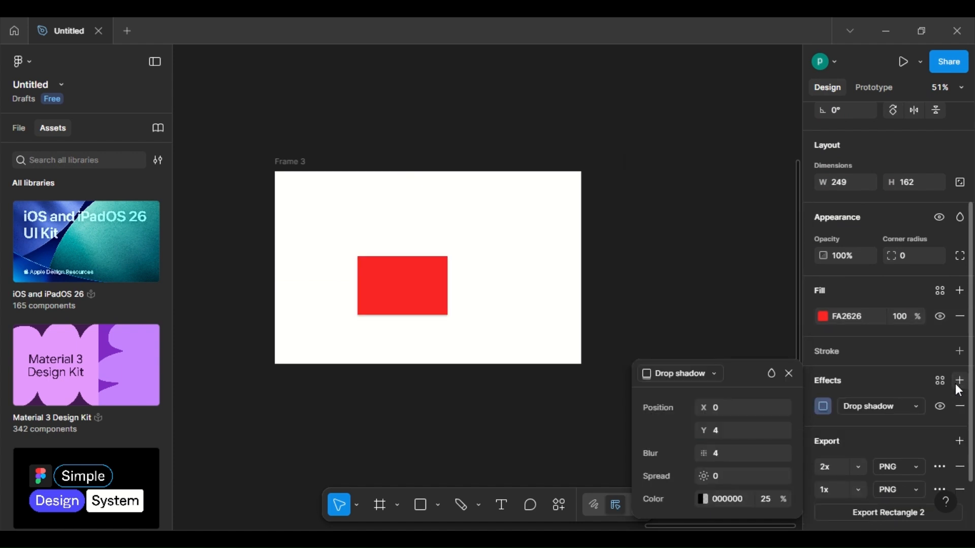
left_click(726, 476)
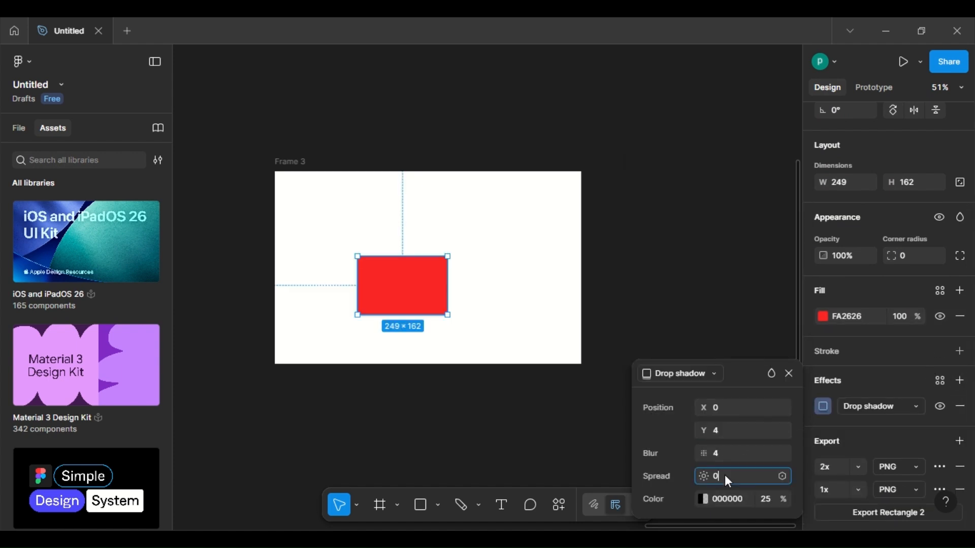
left_click(729, 449)
type("22")
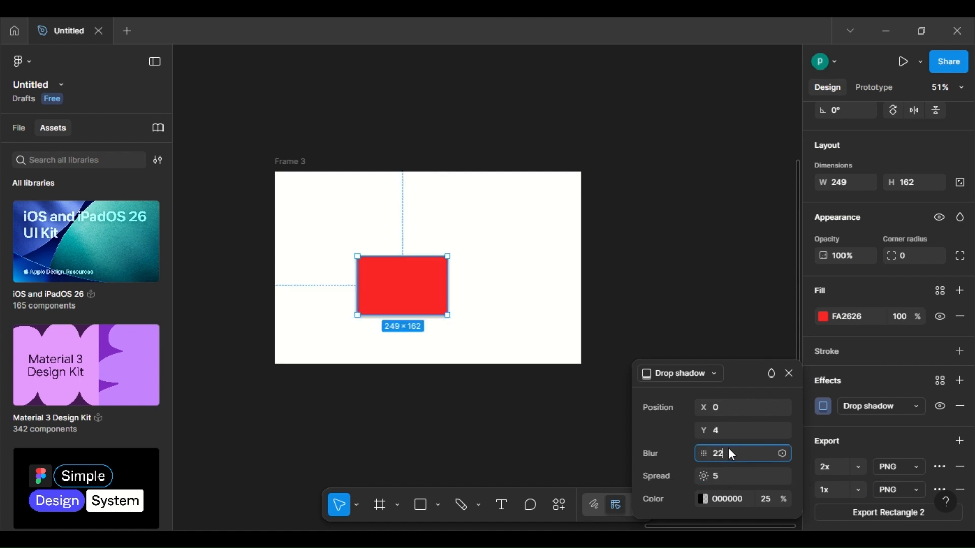
left_click(664, 254)
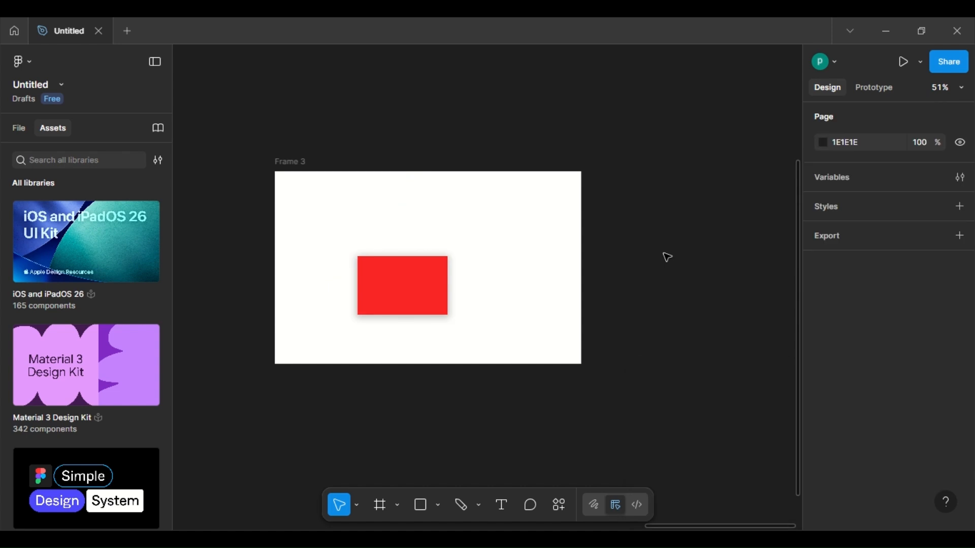
Step: Add a black 000000 inside stroke with weight 1 to the red rectangle in Frame 3
scroll(491, 281, "up", 3)
scroll(457, 285, "down", 3)
left_click(429, 288)
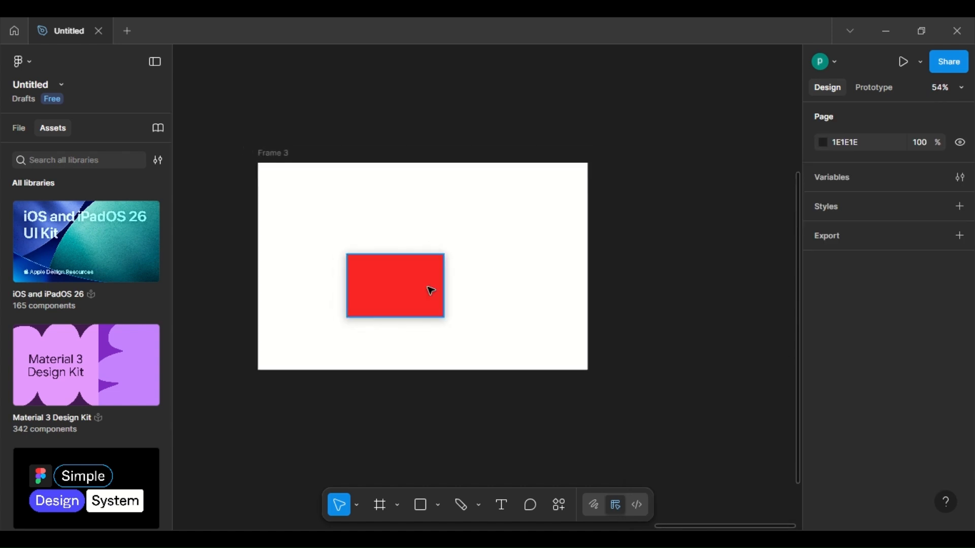
scroll(843, 366, "down", 2)
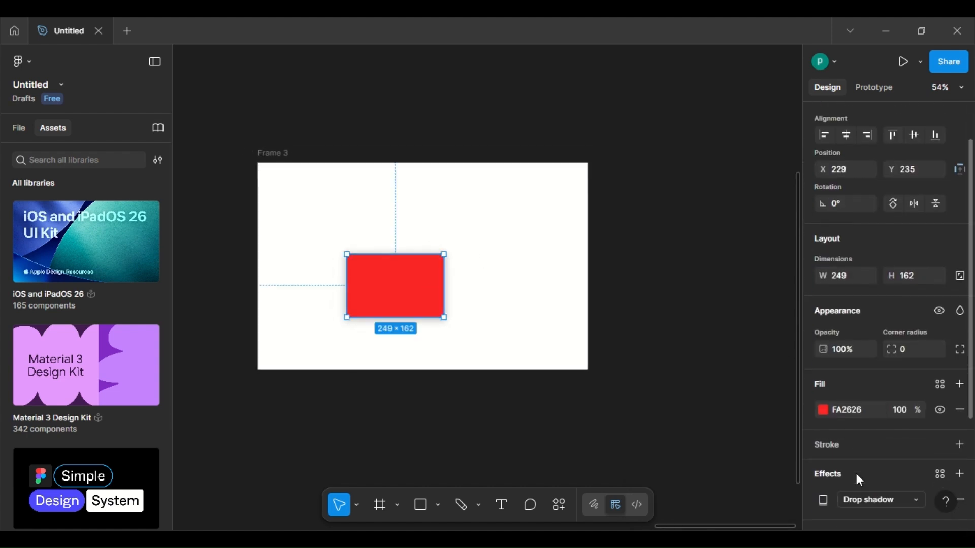
left_click(960, 445)
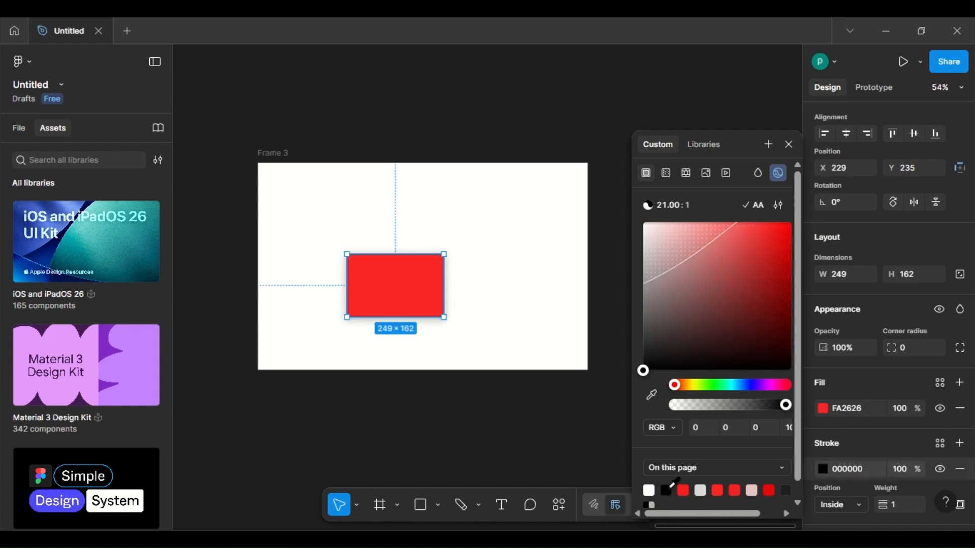
left_click(539, 436)
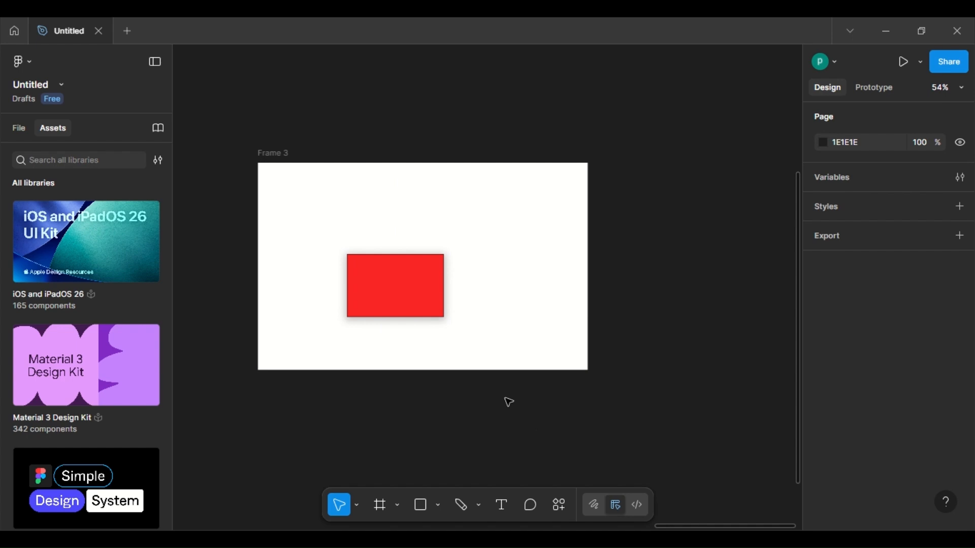
Step: Remove the red fill from the rectangle in Frame 3, keeping its stroke and drop shadow
left_click(412, 283)
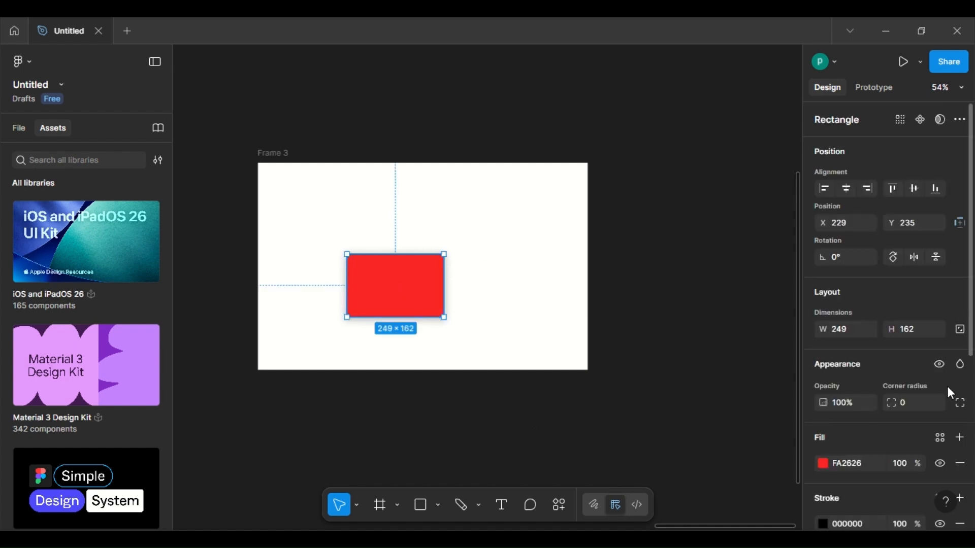
scroll(934, 458, "down", 2)
left_click(960, 414)
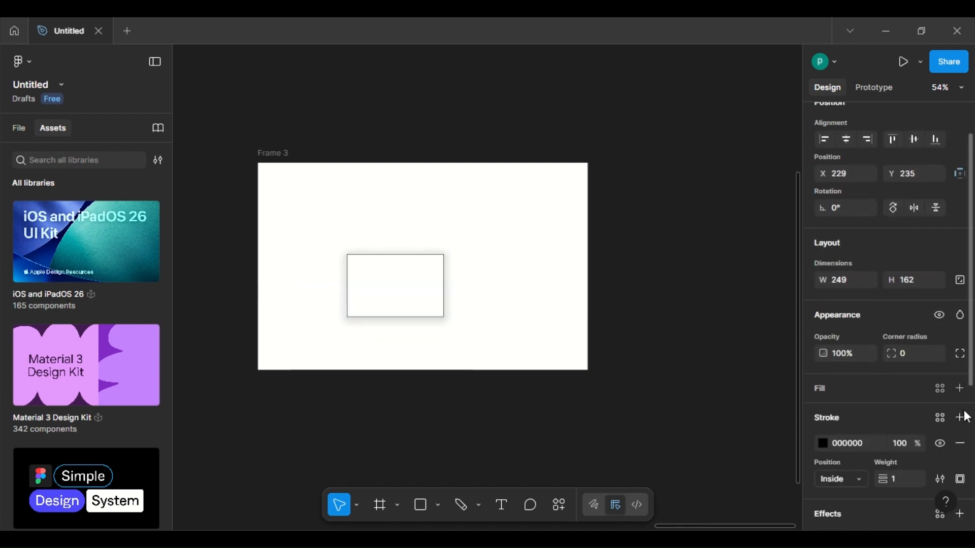
left_click(628, 361)
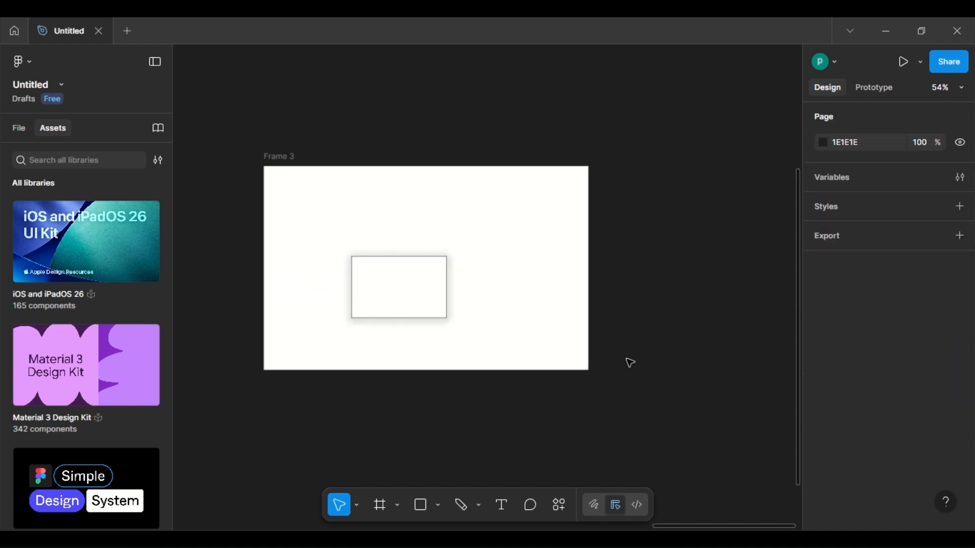
scroll(630, 362, "down", 1)
scroll(630, 362, "up", 3)
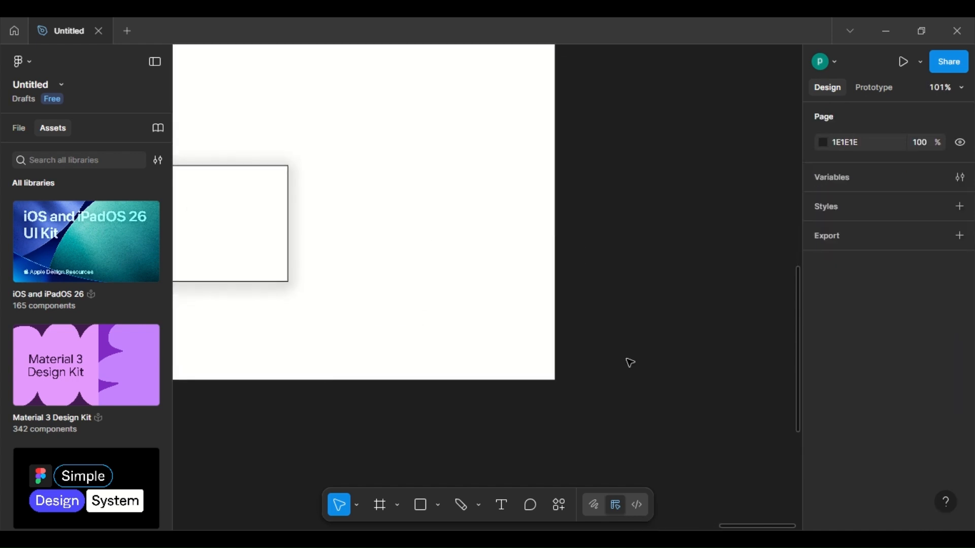
scroll(629, 362, "down", 1)
scroll(630, 363, "up", 4)
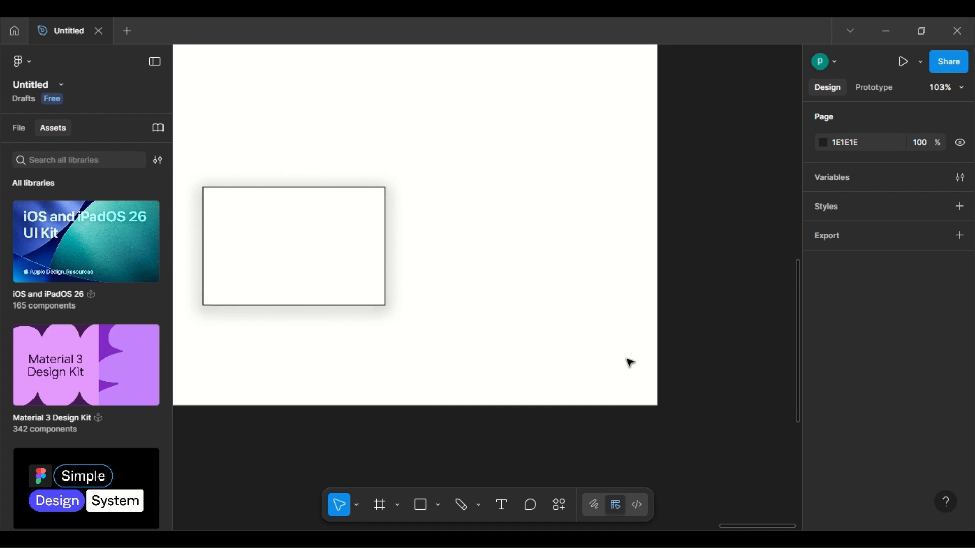
scroll(629, 362, "down", 4)
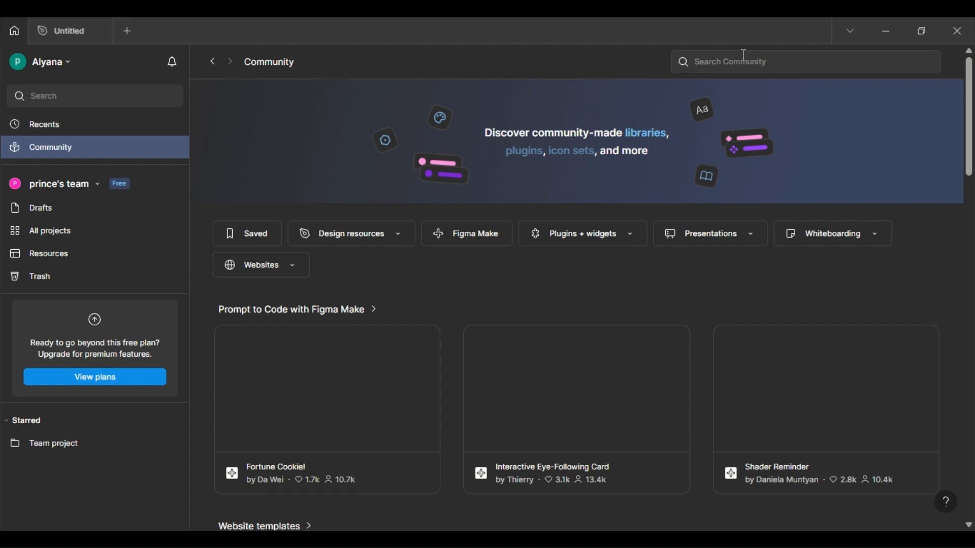
Step: Search the Figma Community for "apple watch web" and open the Apple-watch web design file to view its four MacBook Pro frames
left_click(744, 57)
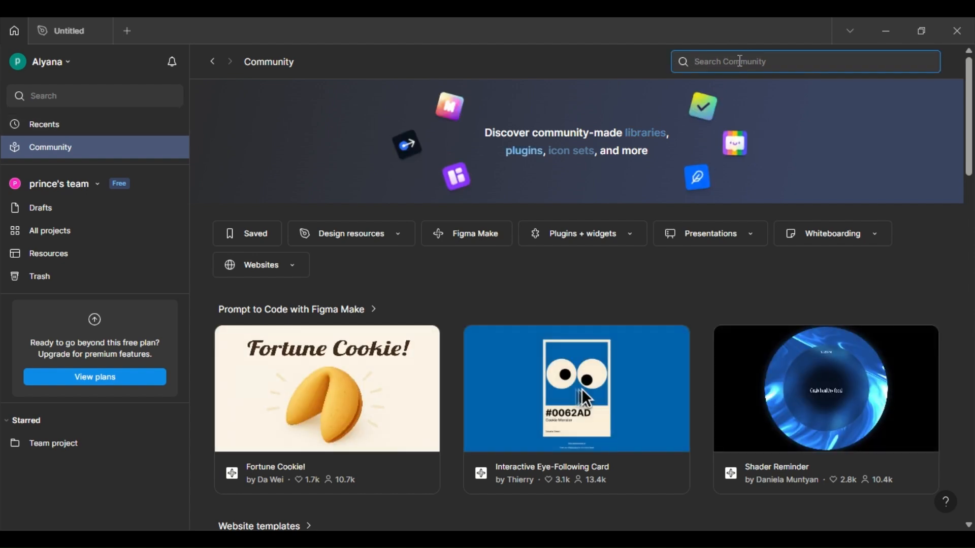
type("apple")
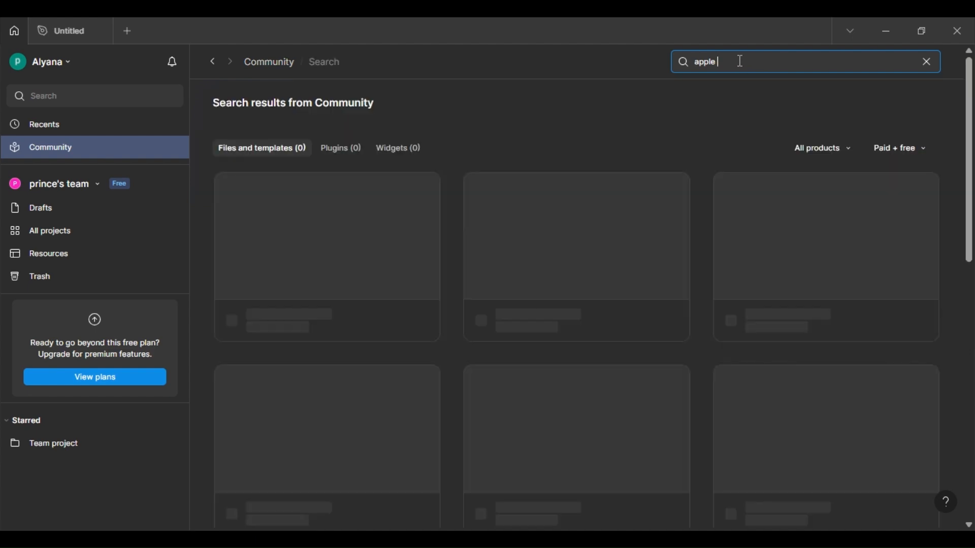
type(" watch web")
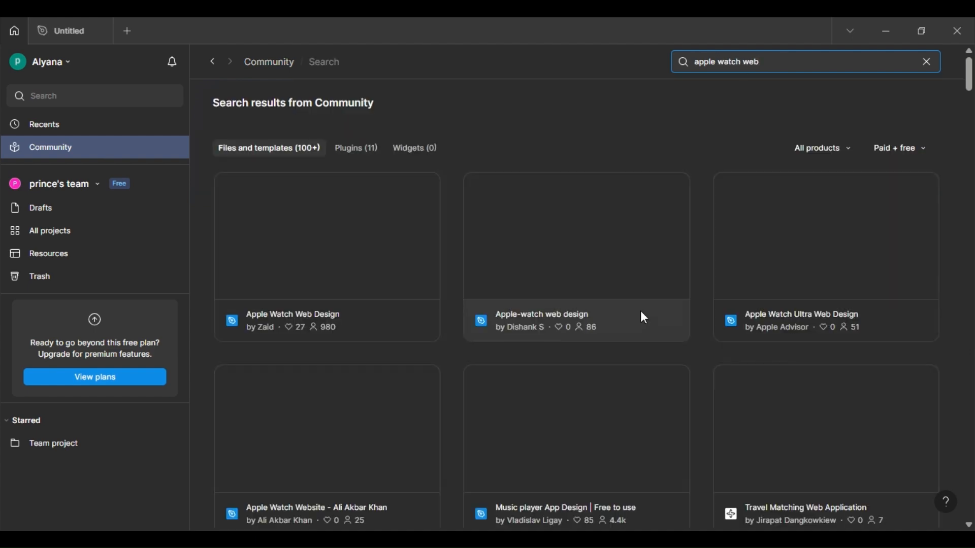
left_click(641, 312)
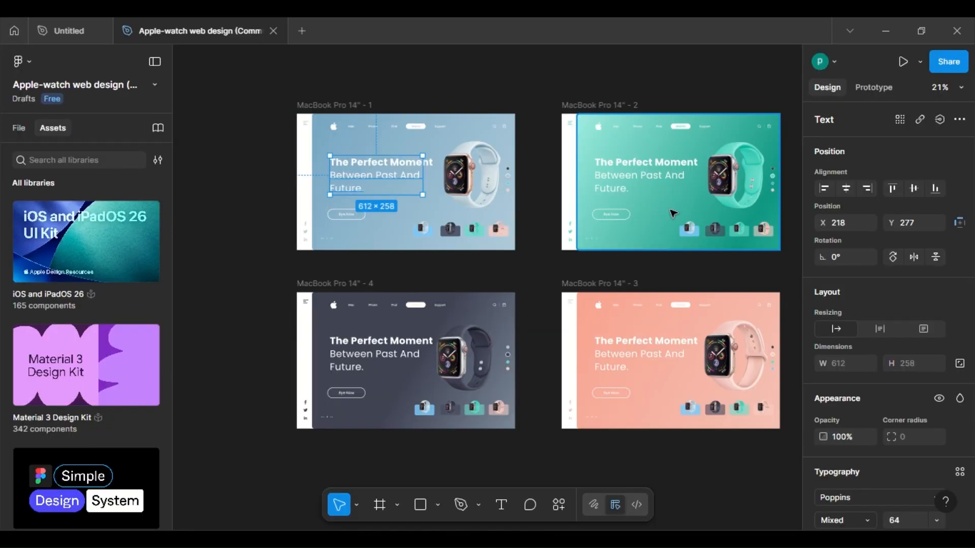
scroll(603, 271, "right", 5)
scroll(599, 258, "down", 3)
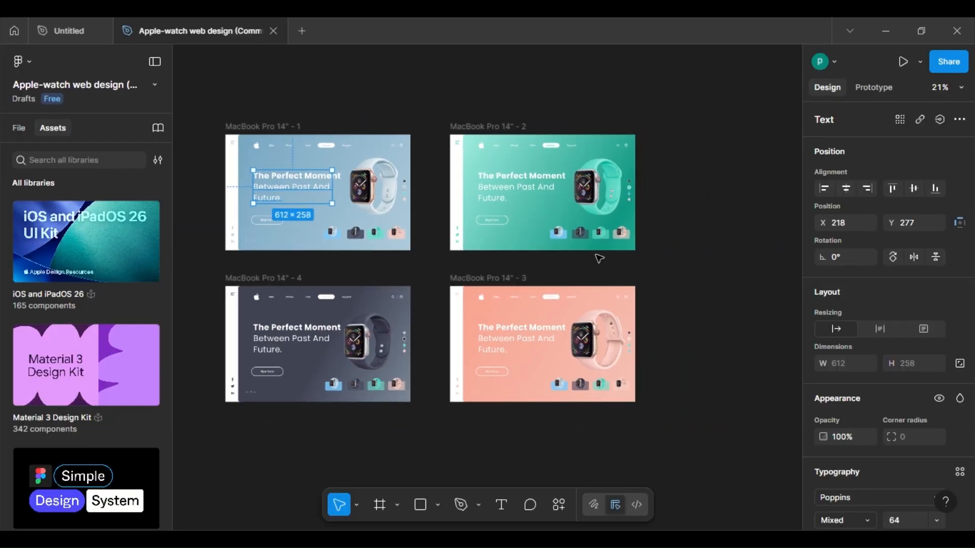
Step: Replace the bold first line of the heading in the MacBook Pro 14" - 1 frame with "Apple watch"
scroll(599, 258, "right", 2)
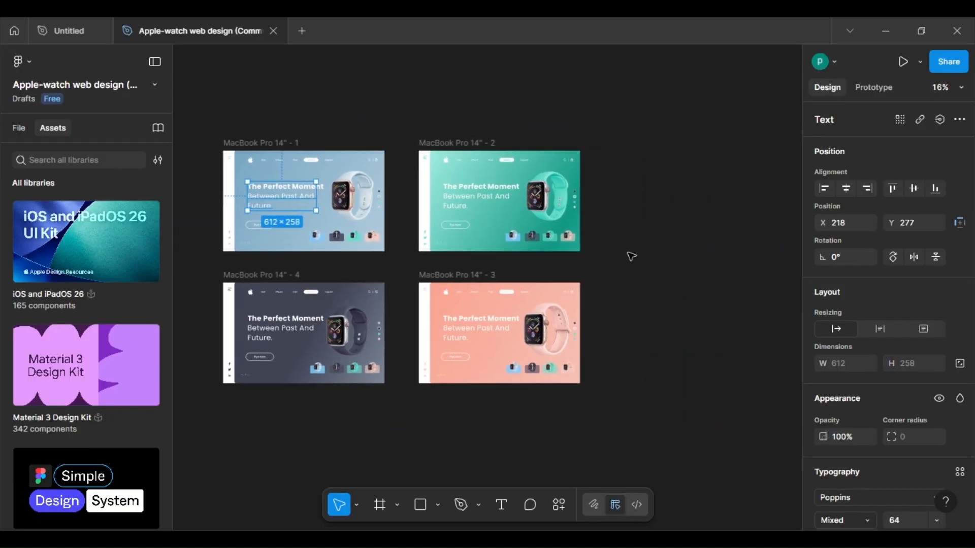
scroll(568, 246, "left", 3)
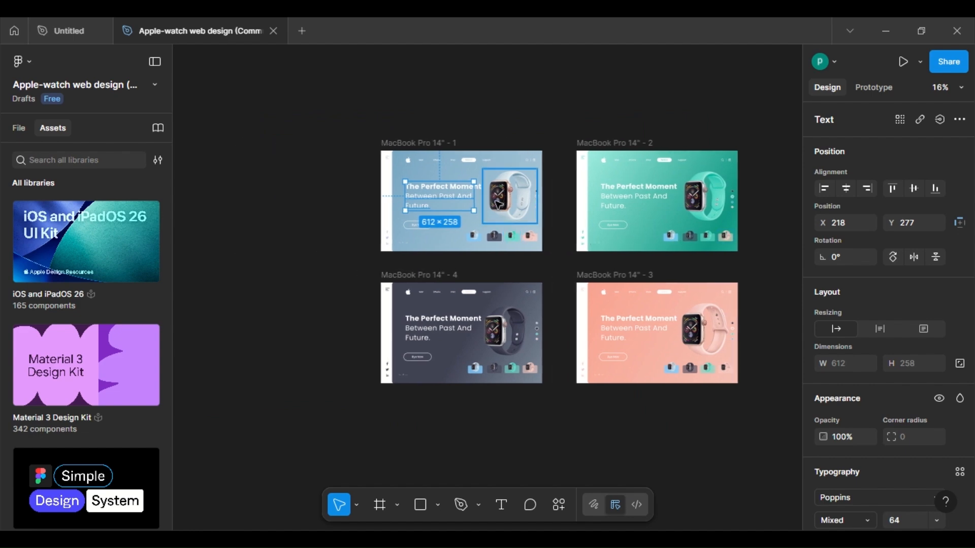
scroll(497, 204, "up", 5)
scroll(497, 204, "left", 1)
triple_click(316, 191)
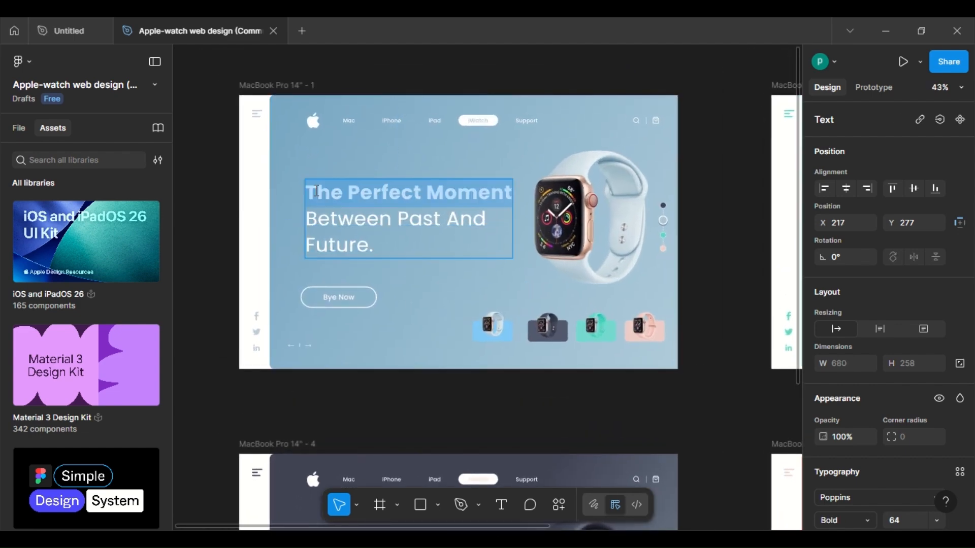
key("BackSpace")
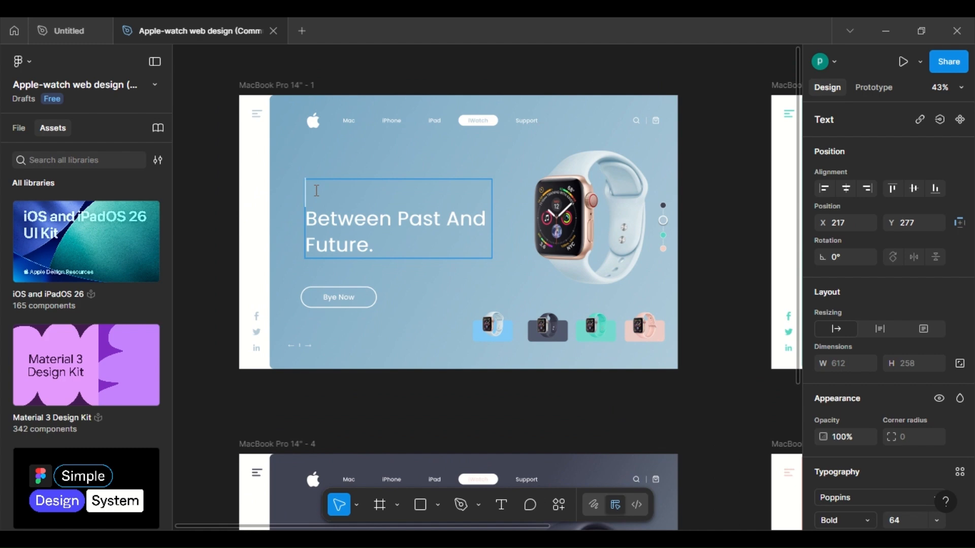
type("Appl")
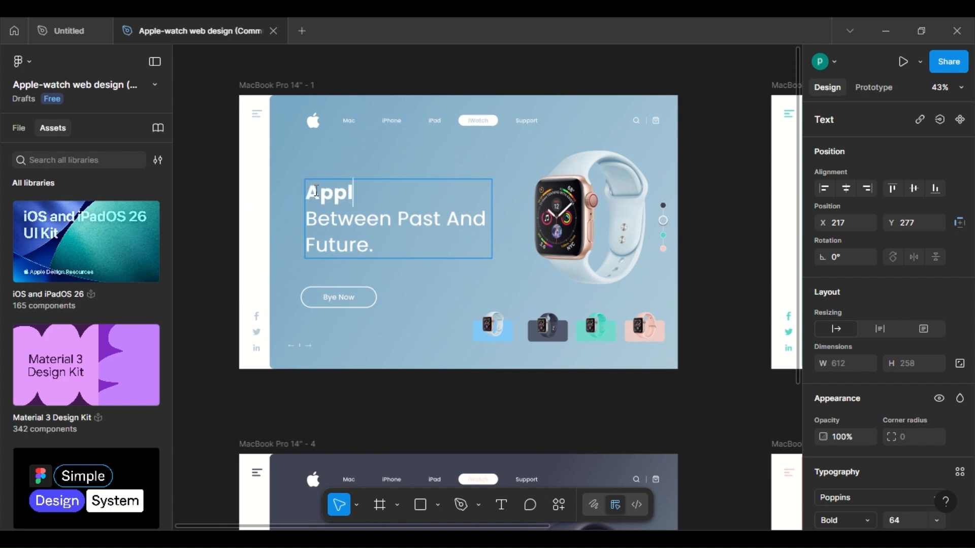
type("e watch")
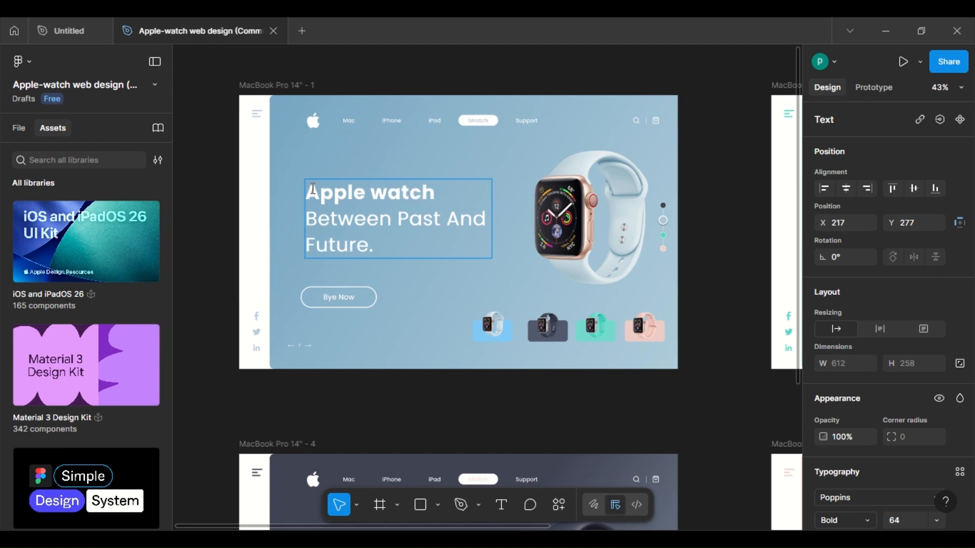
key("Escape")
Step: Draw a new frame beside MacBook Pro 14" - 3 and apply the MacBook Pro 14" preset size of 1512 × 982
scroll(654, 164, "down", 3)
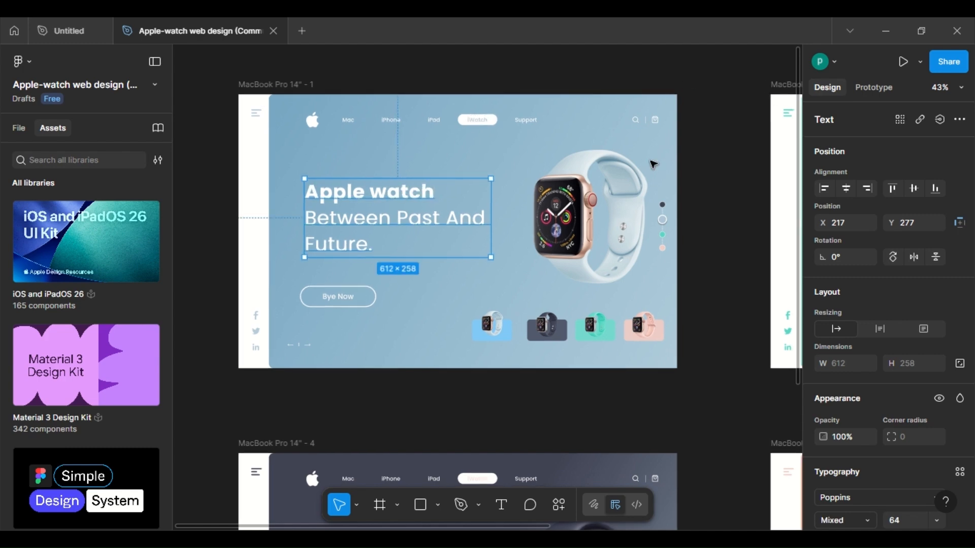
scroll(654, 164, "down", 2)
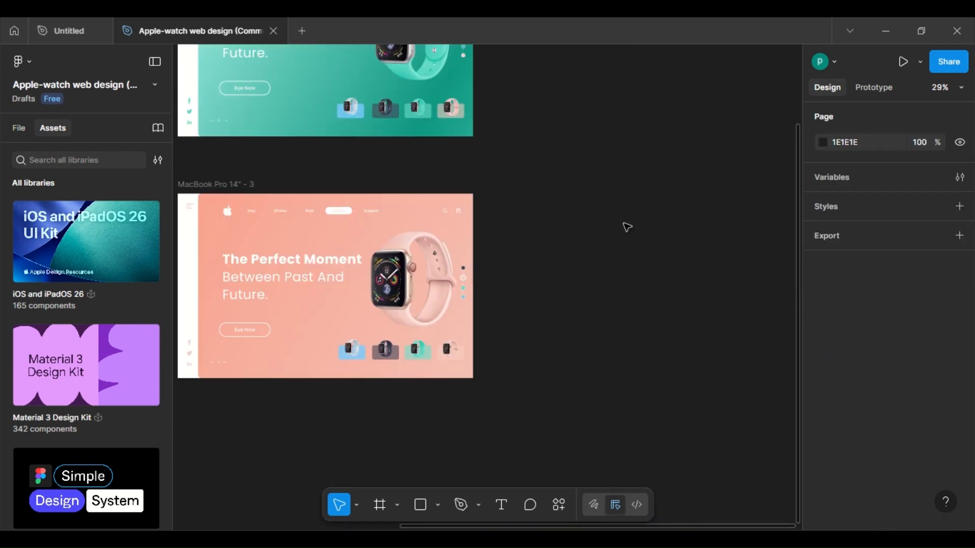
scroll(582, 225, "down", 1)
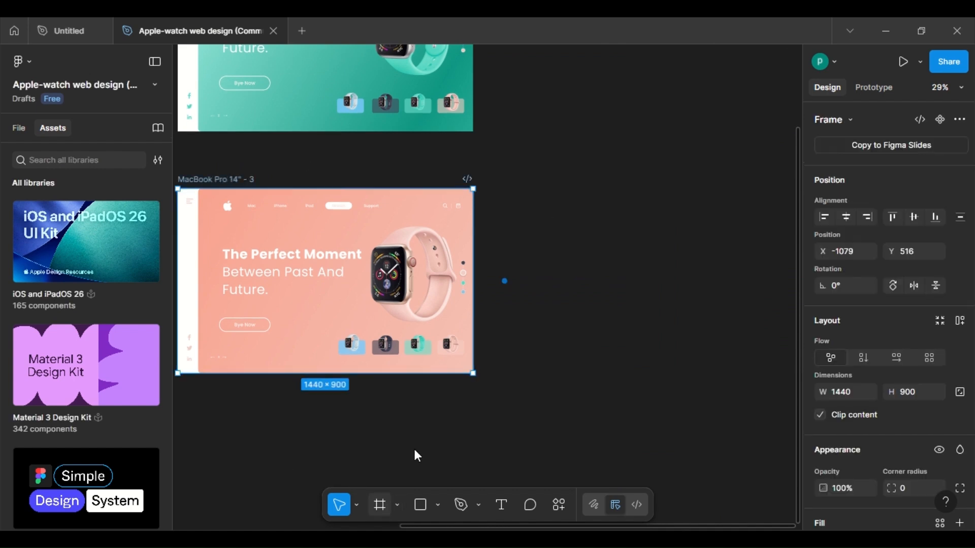
key("f")
mouse_move(490, 189)
left_mouse_down()
mouse_move(577, 287)
mouse_move(723, 373)
left_mouse_up()
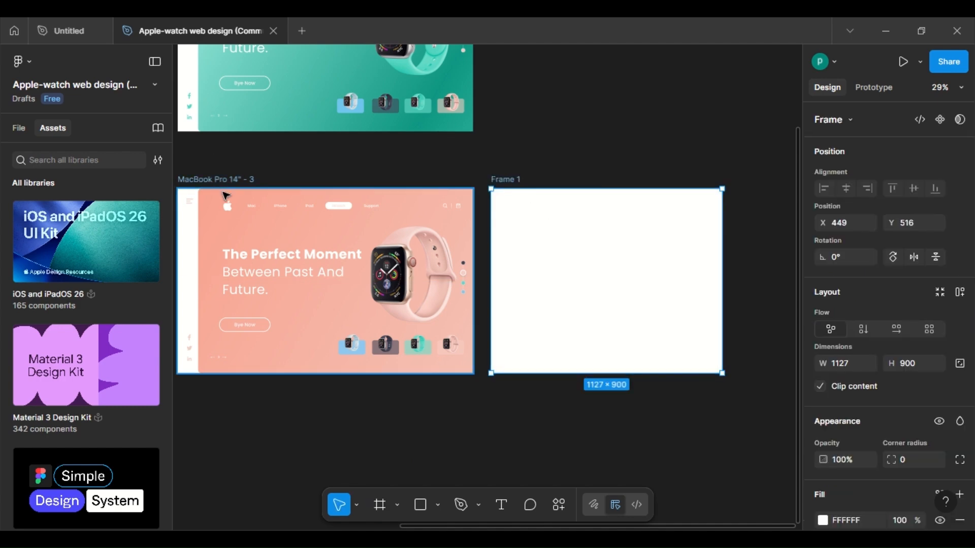
left_click(831, 122)
scroll(872, 392, "down", 5)
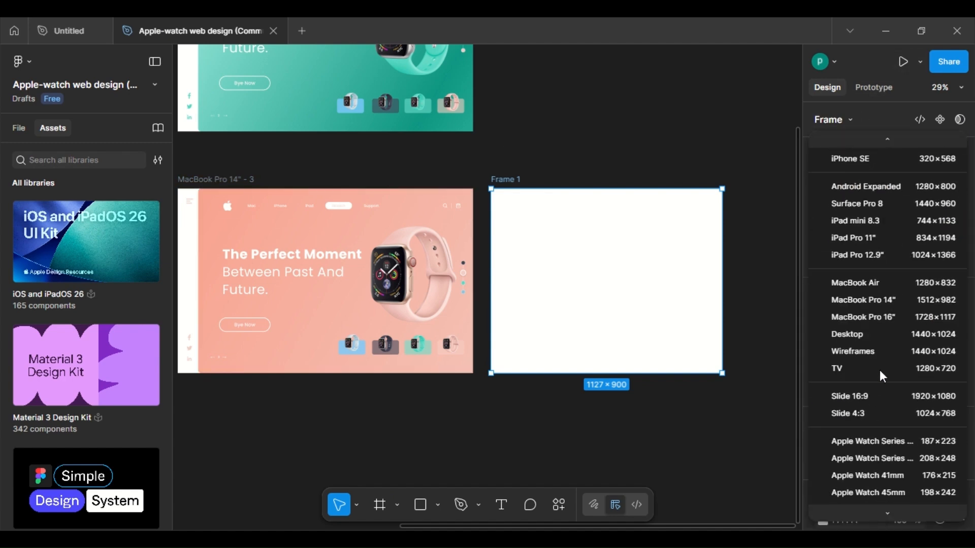
left_click(885, 300)
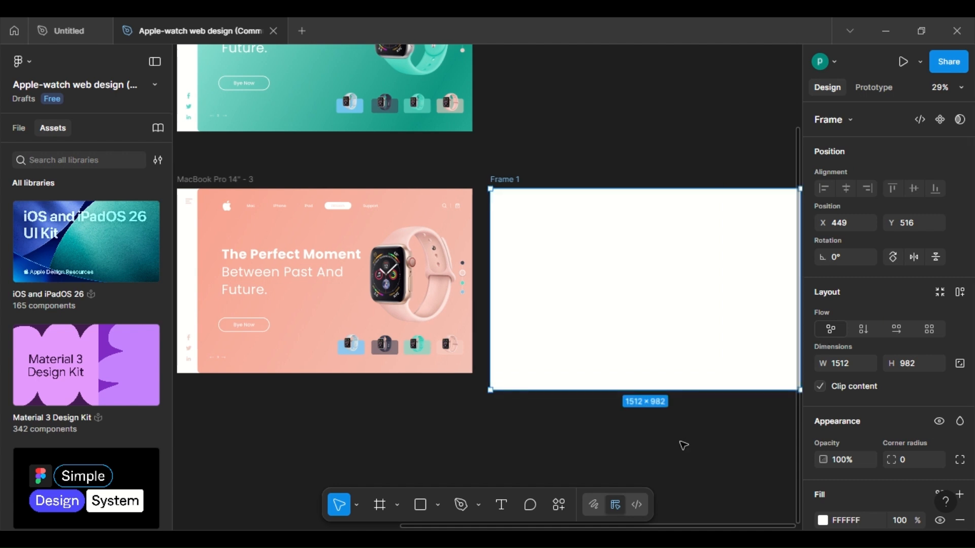
Step: Check the MacBook Pro 14" - 3 frame's dimensions and set Frame 1's height to 900 to match
scroll(683, 445, "down", 1)
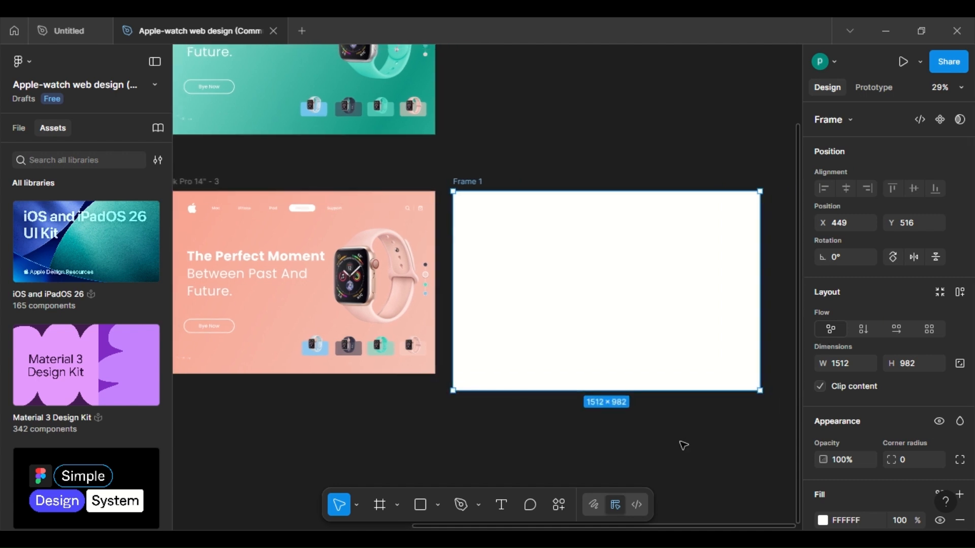
left_click(208, 192)
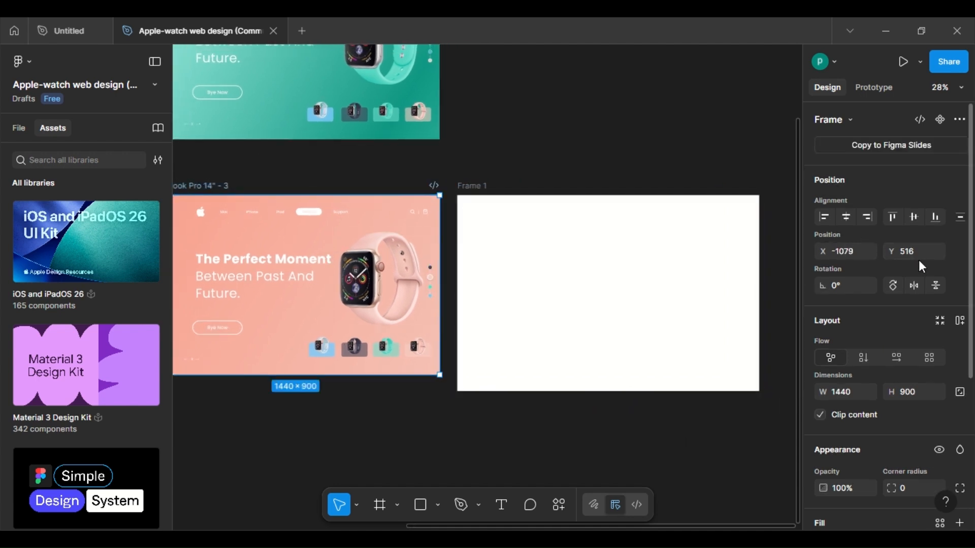
scroll(886, 306, "down", 1)
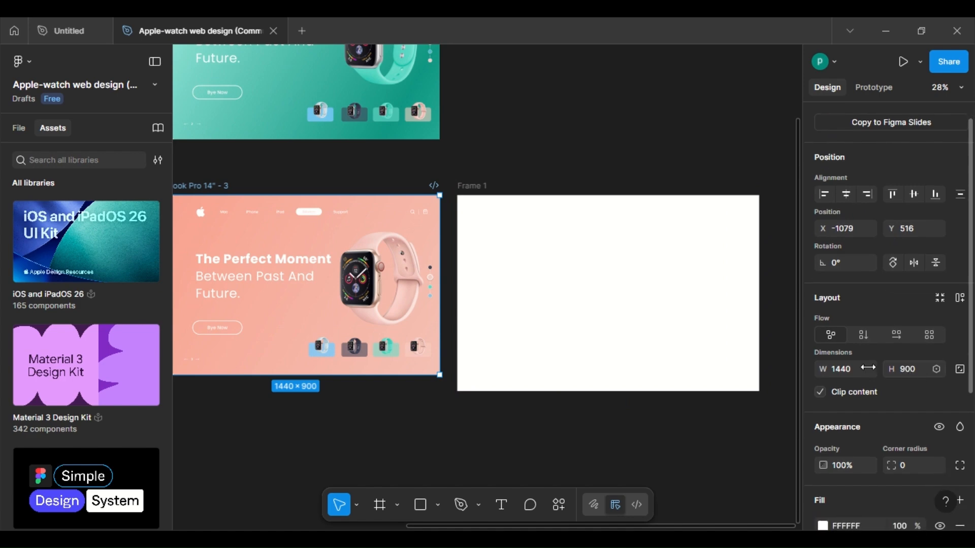
left_click(485, 186)
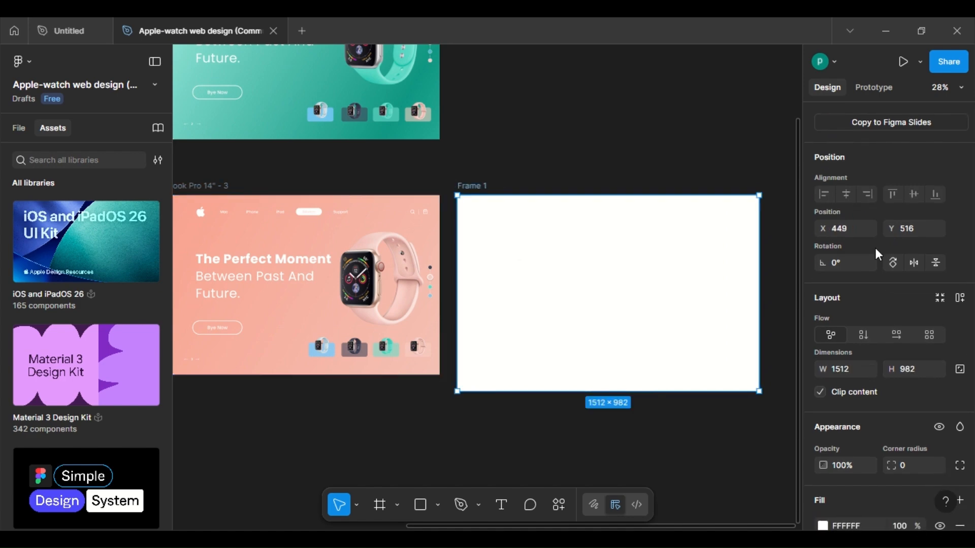
left_click(922, 369)
type("900")
key("Return")
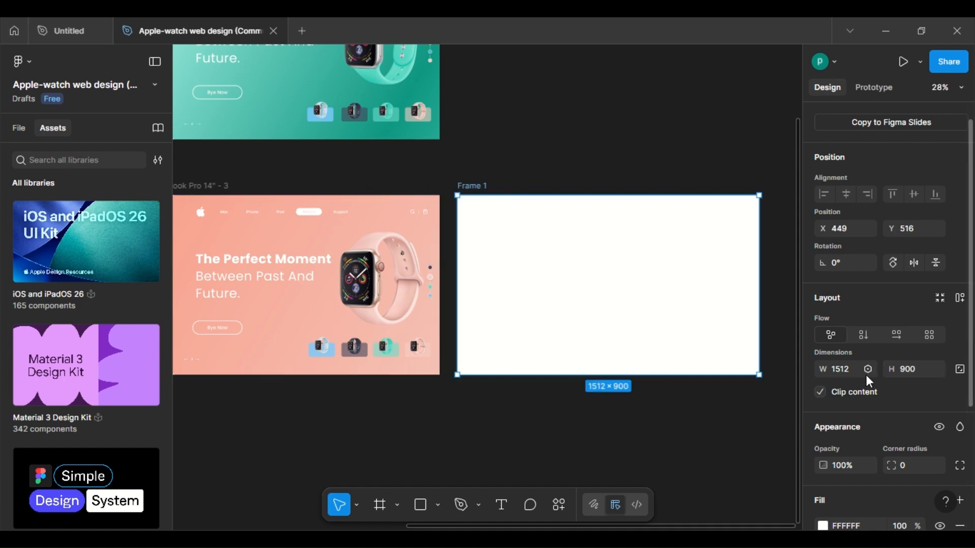
Step: Set Frame 1's width to 1440 to match the MacBook Pro 14" - 3 frame
left_click(223, 186)
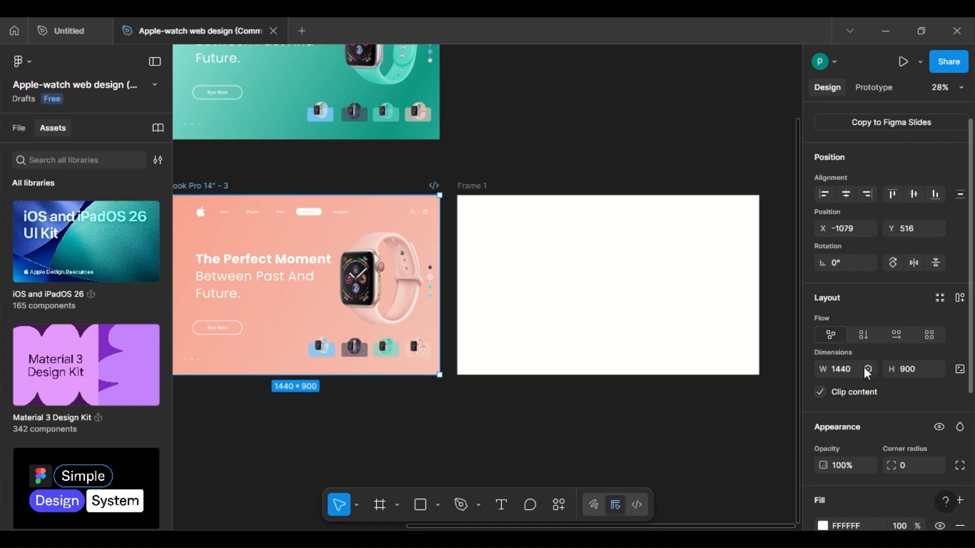
left_click(583, 241)
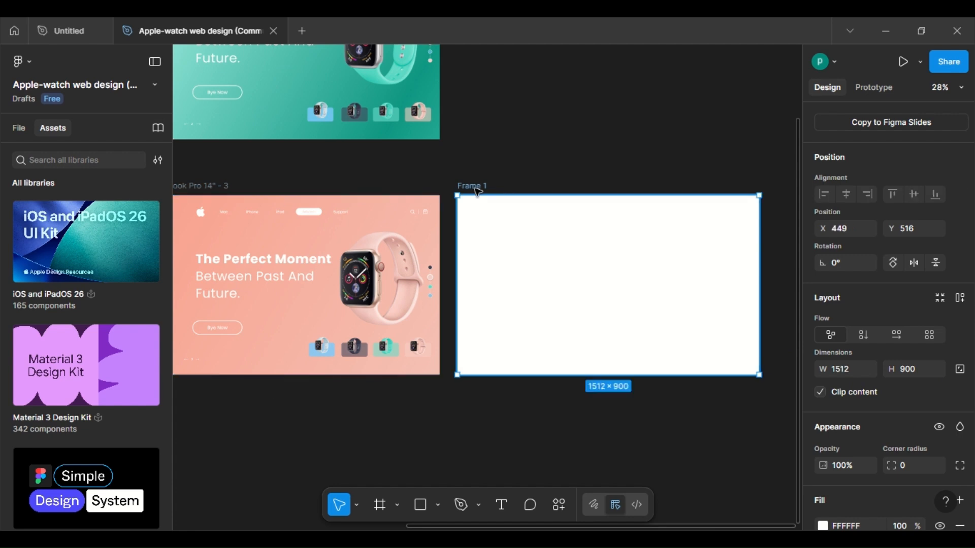
left_click(849, 371)
type("1440")
key("Return")
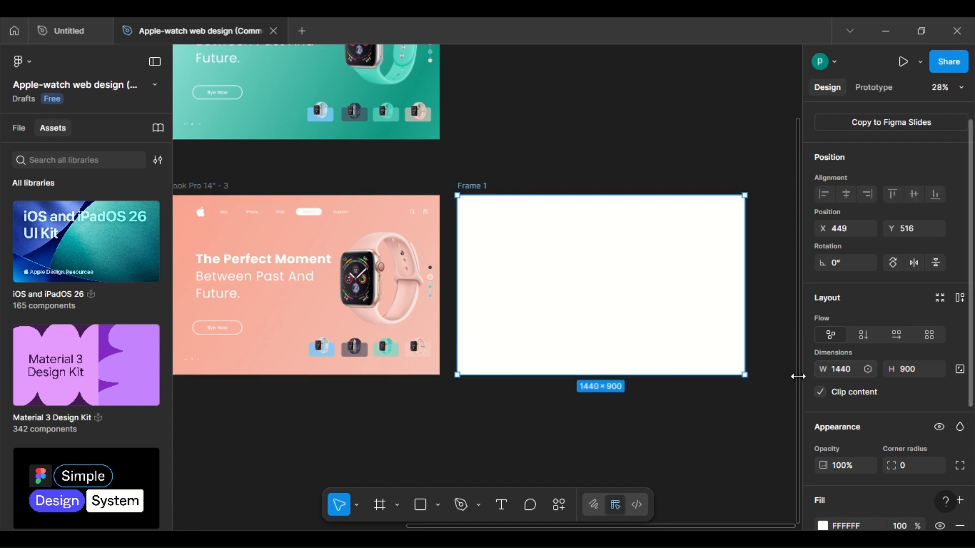
Step: Draw a rectangle about 1345 × 900 in Frame 1, leaving a white strip about 95 wide along the frame's left edge
scroll(512, 448, "down", 2)
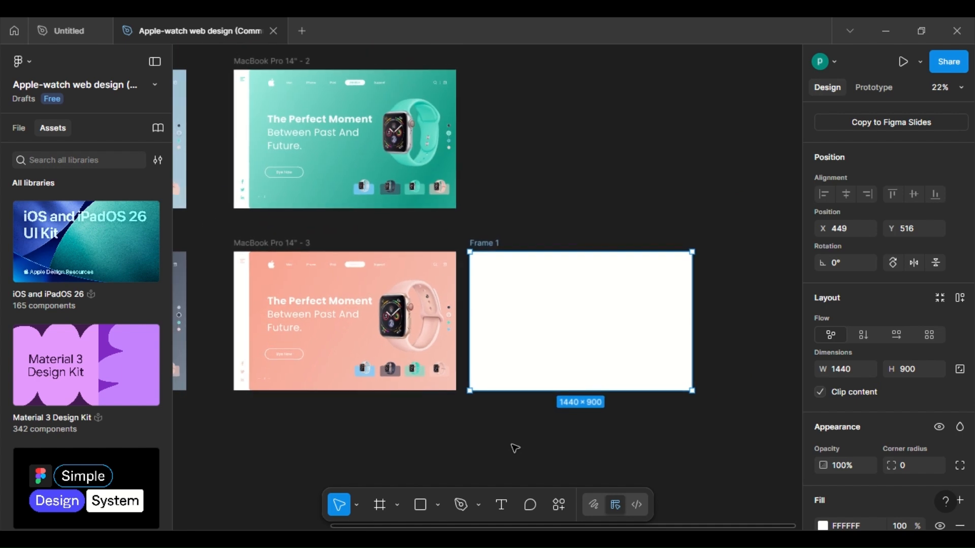
scroll(548, 427, "up", 2)
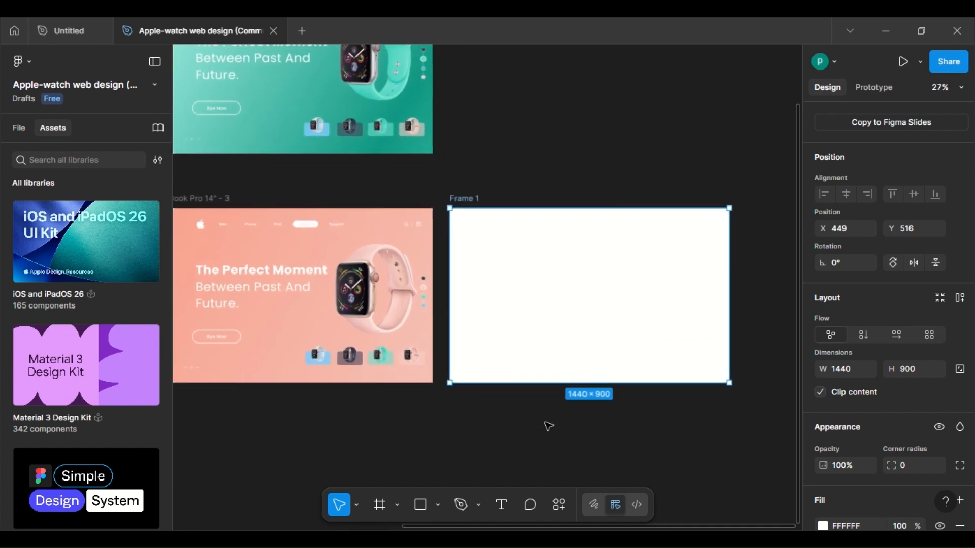
scroll(459, 426, "left", 1)
scroll(459, 427, "left", 2)
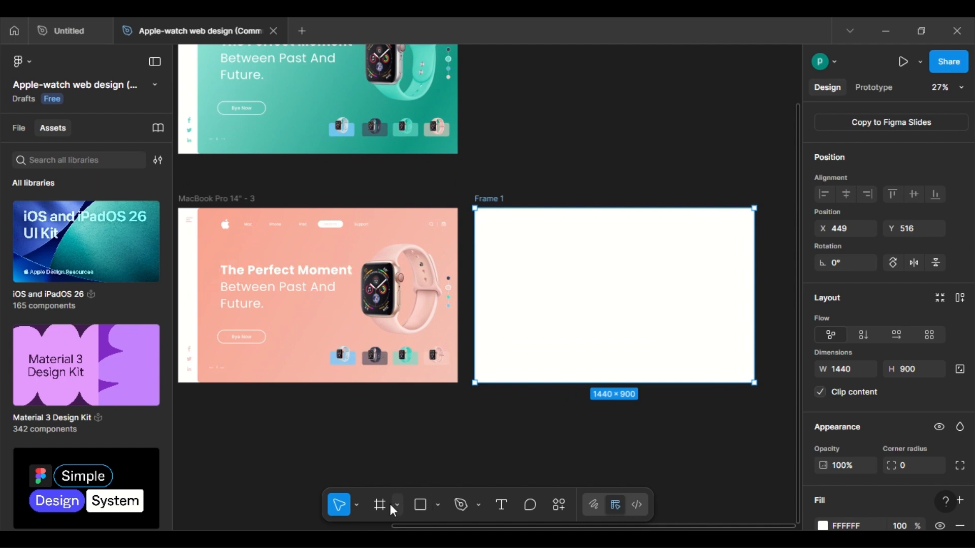
left_click(419, 508)
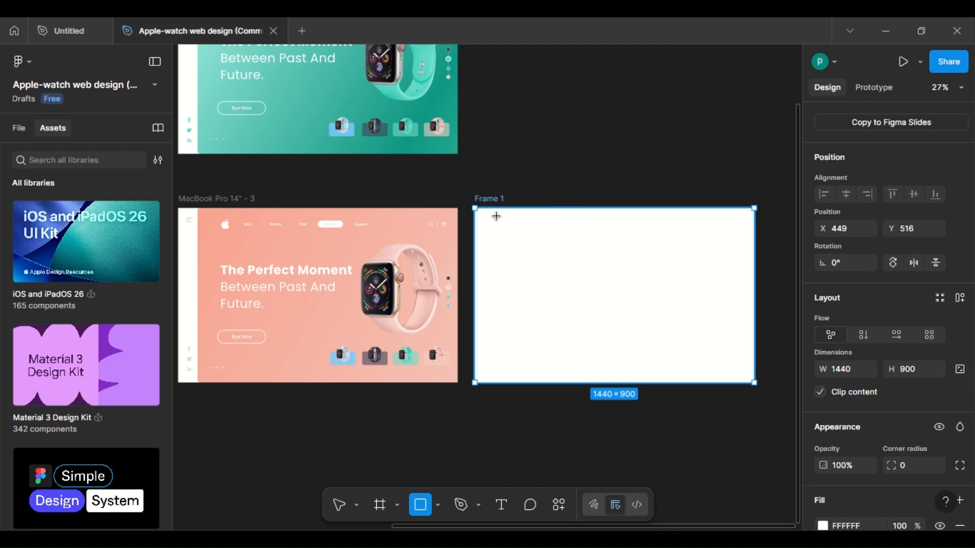
mouse_move(496, 216)
left_mouse_down()
mouse_move(642, 340)
mouse_move(759, 377)
mouse_move(744, 383)
mouse_move(757, 386)
left_mouse_up()
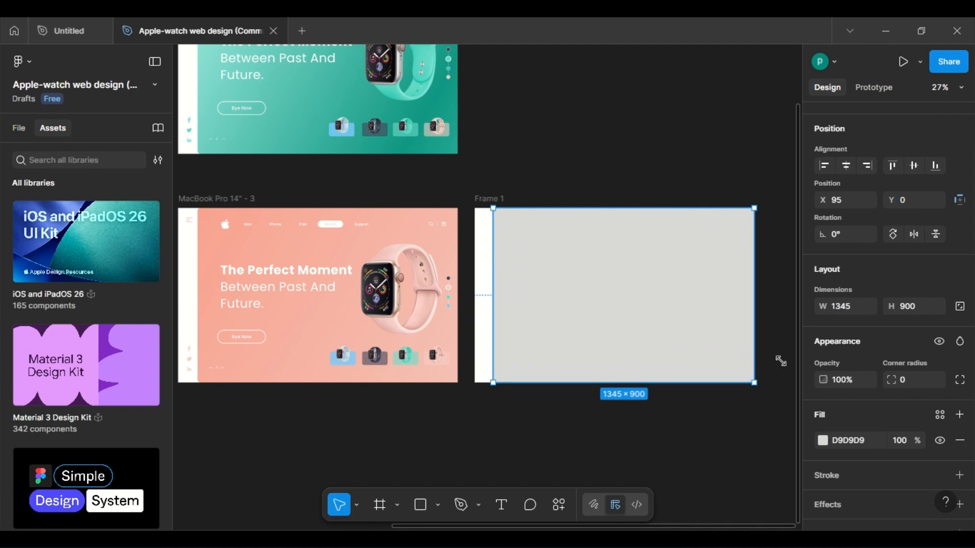
Step: Fill the rectangle in Frame 1 with the salmon colour F7B1A2 sampled from the MacBook Pro 14" - 3 background
scroll(864, 468, "down", 1)
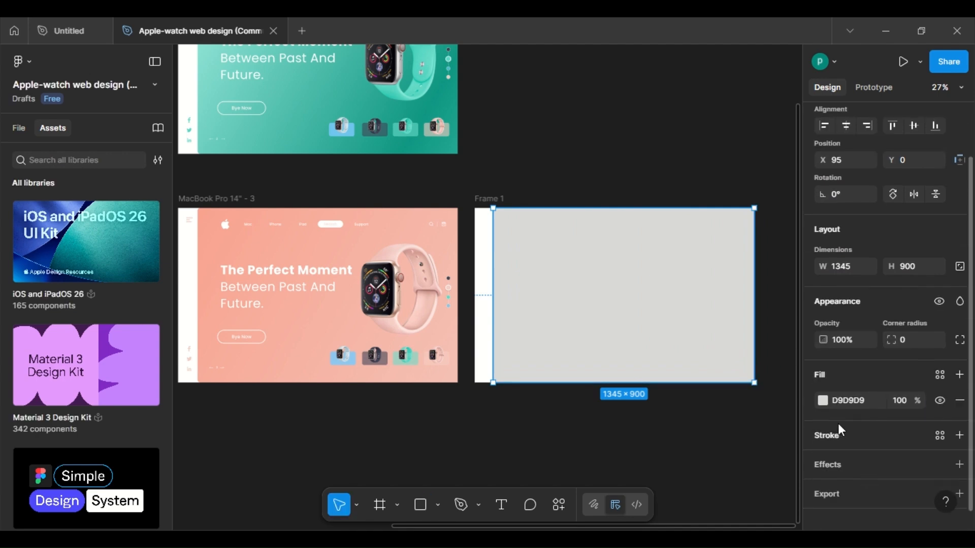
left_click(822, 401)
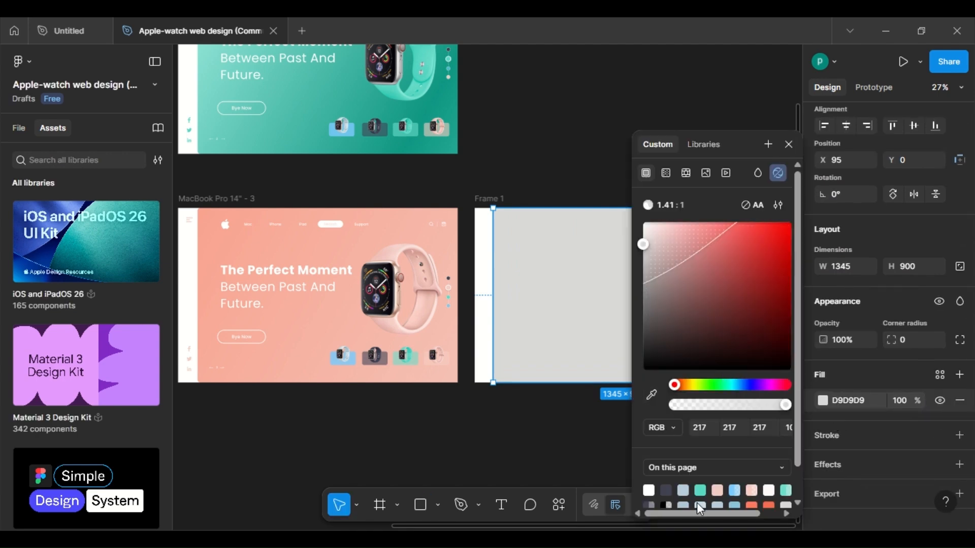
left_click(654, 392)
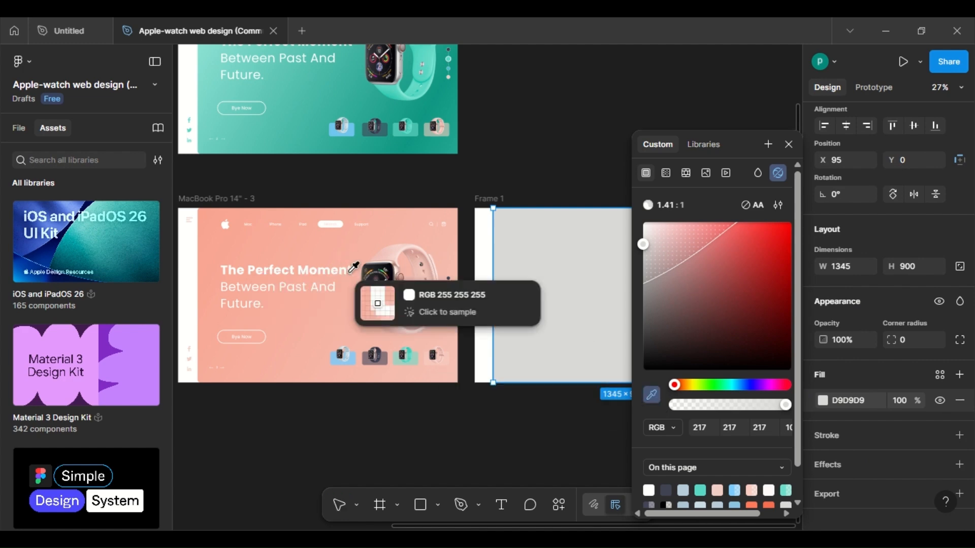
left_click(307, 314)
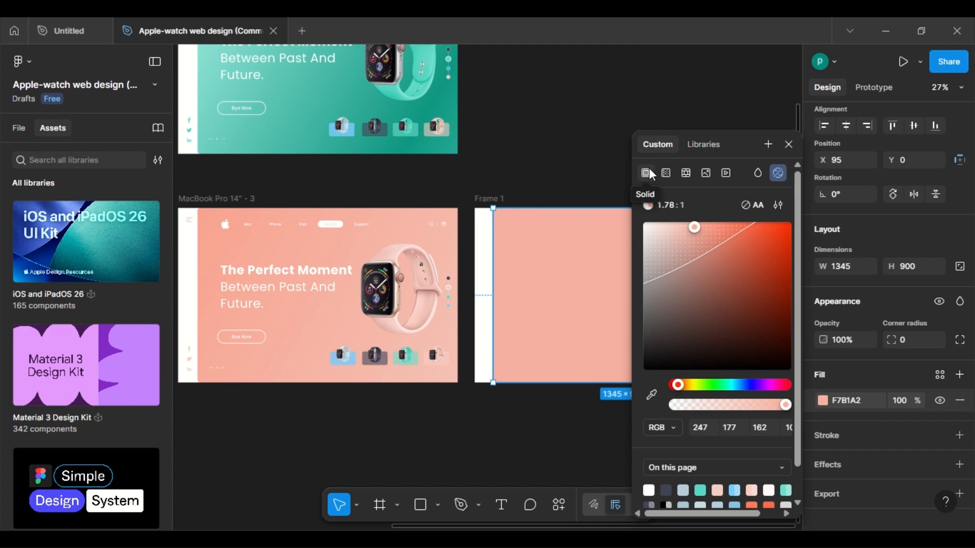
Step: Change the rectangle's fill to a linear gradient and reorient it to run horizontally from the middle to near the right edge
left_click(665, 173)
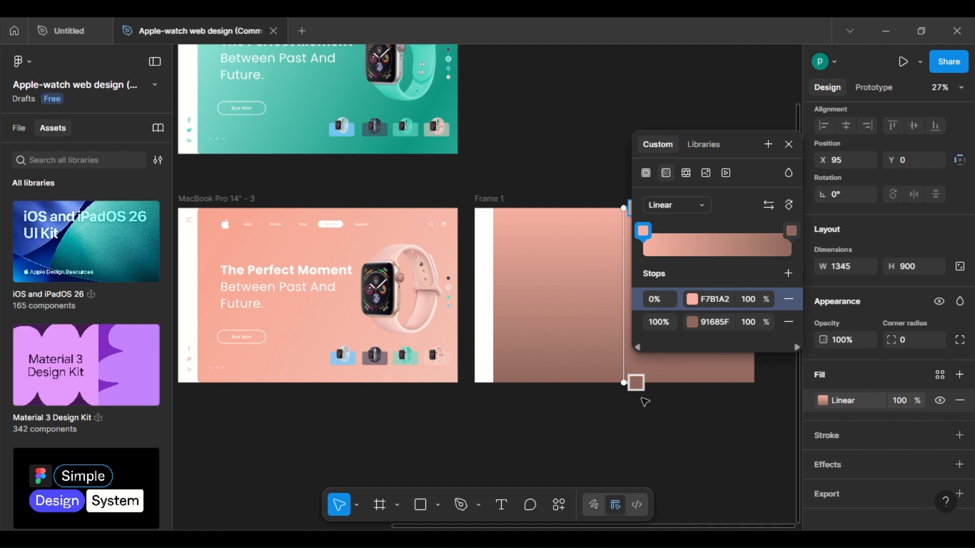
left_click_drag(636, 383, 747, 300)
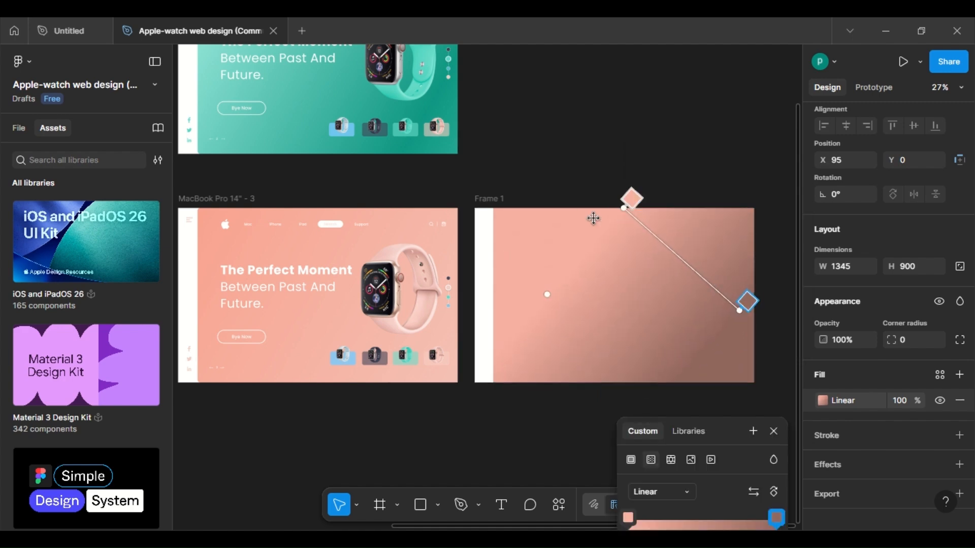
left_click_drag(624, 209, 580, 310)
Step: Set the gradient's 100% stop to the sampled salmon F7B1A2 and make that stop partly transparent
left_click(565, 518)
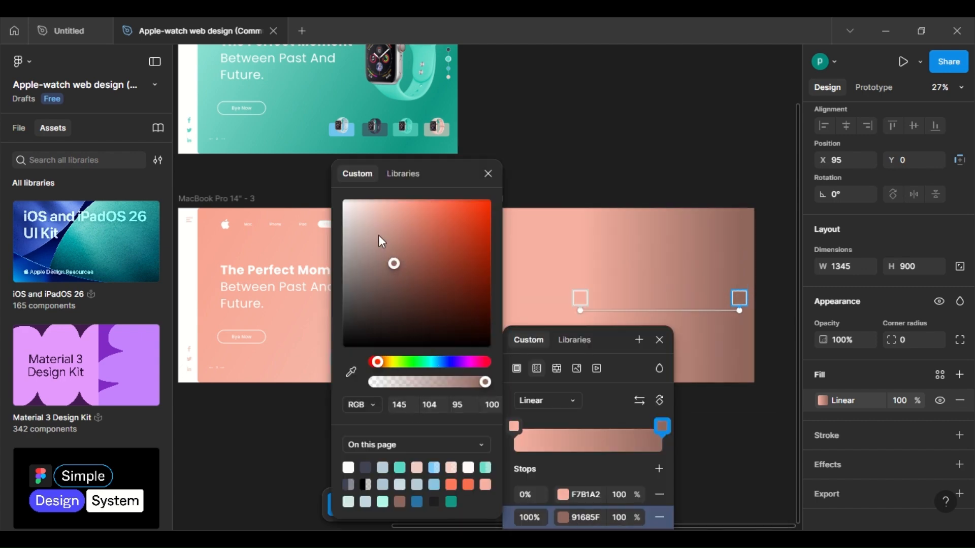
left_click(349, 371)
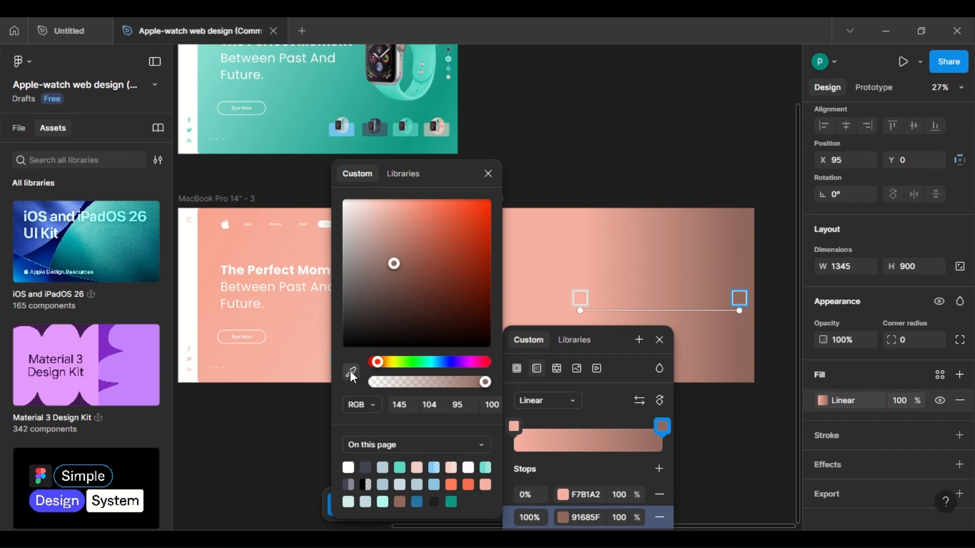
left_click(580, 242)
left_click(431, 382)
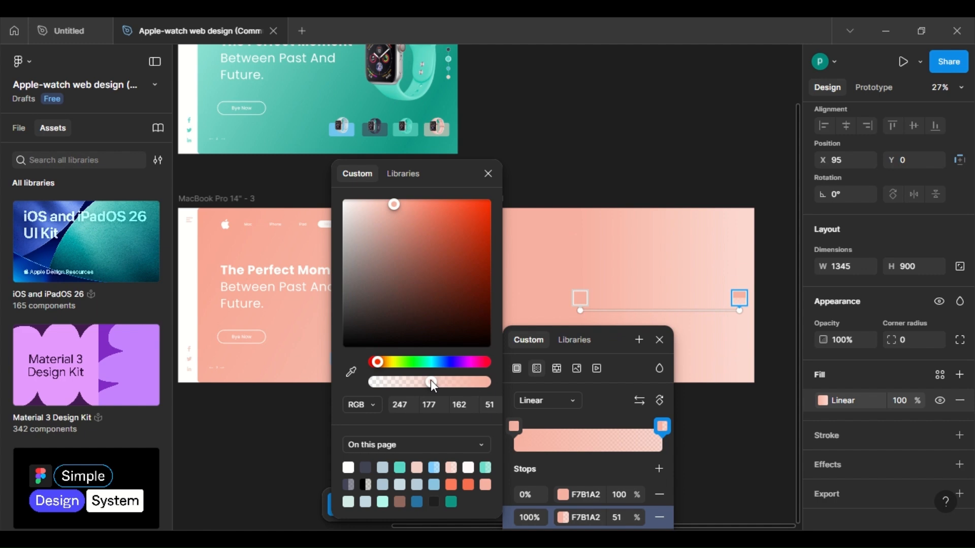
left_click_drag(440, 380, 450, 381)
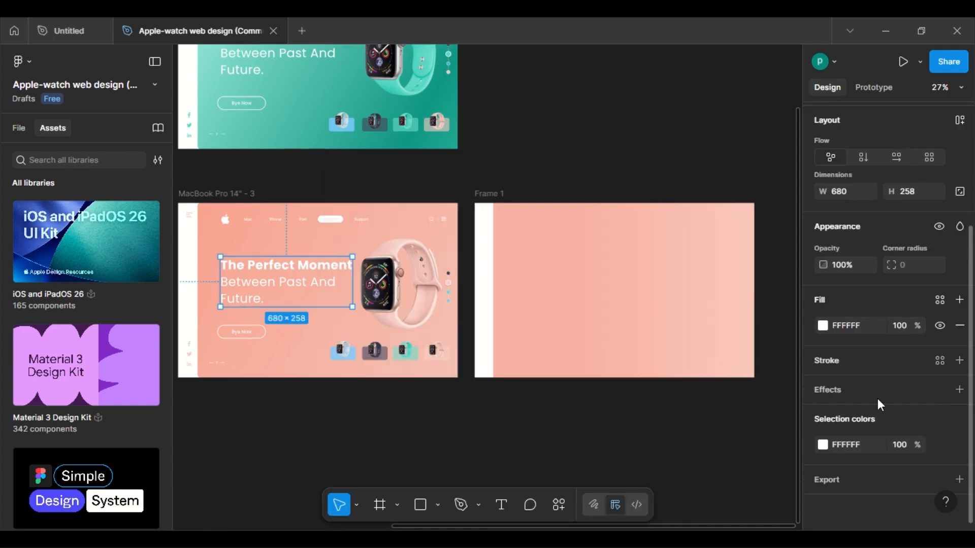
Step: Add a text box about 703 × 272 in Frame 1 reading "The Perfect Moment" and, on the following line, "Between Past And future."
scroll(878, 424, "up", 3)
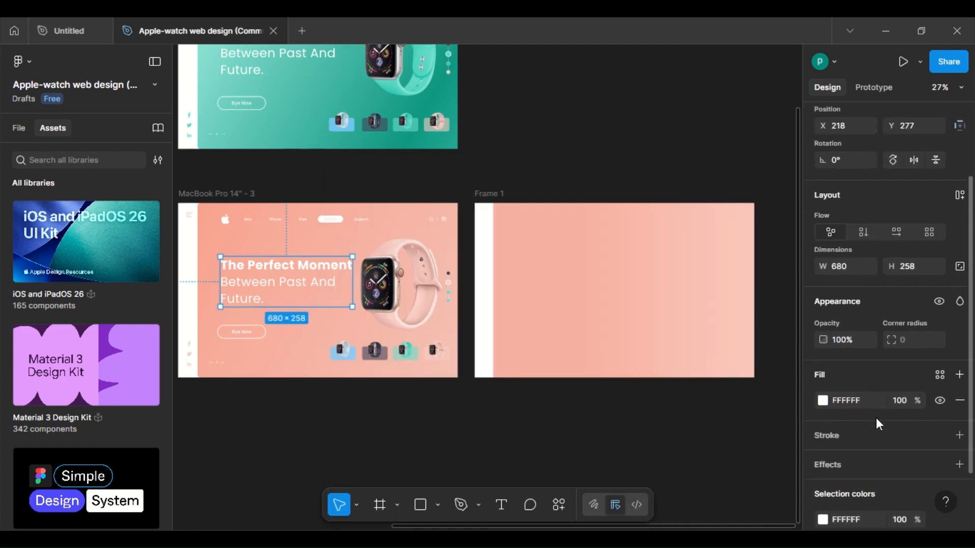
scroll(876, 418, "up", 2)
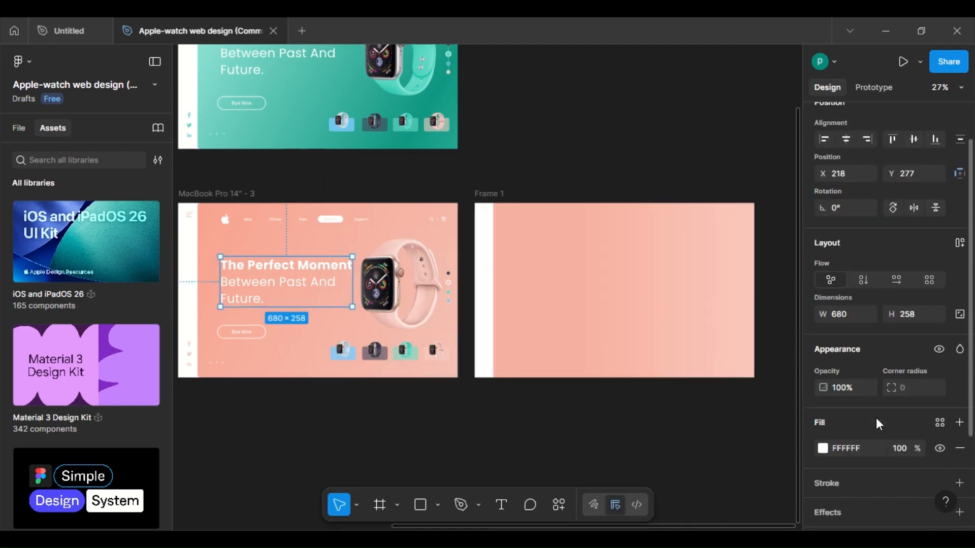
left_click(502, 506)
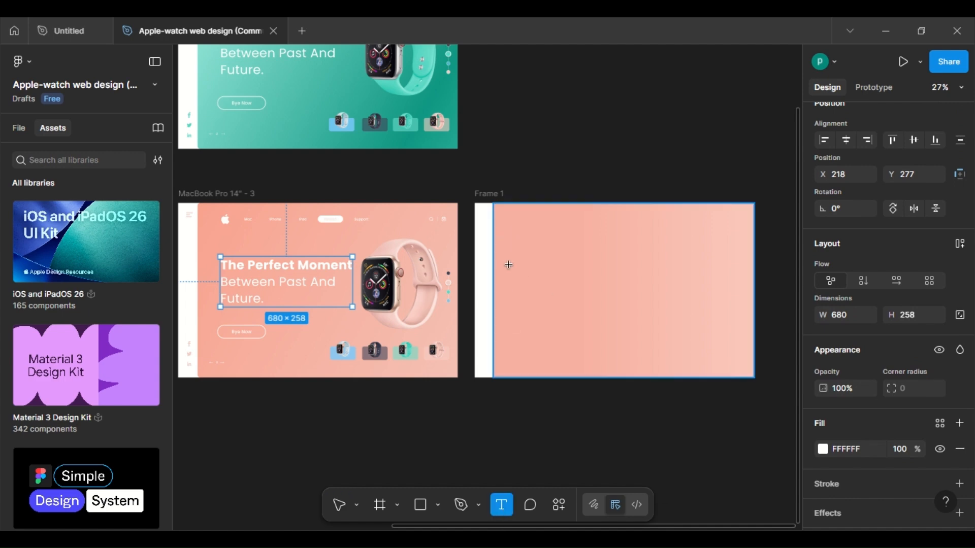
left_click_drag(509, 265, 646, 319)
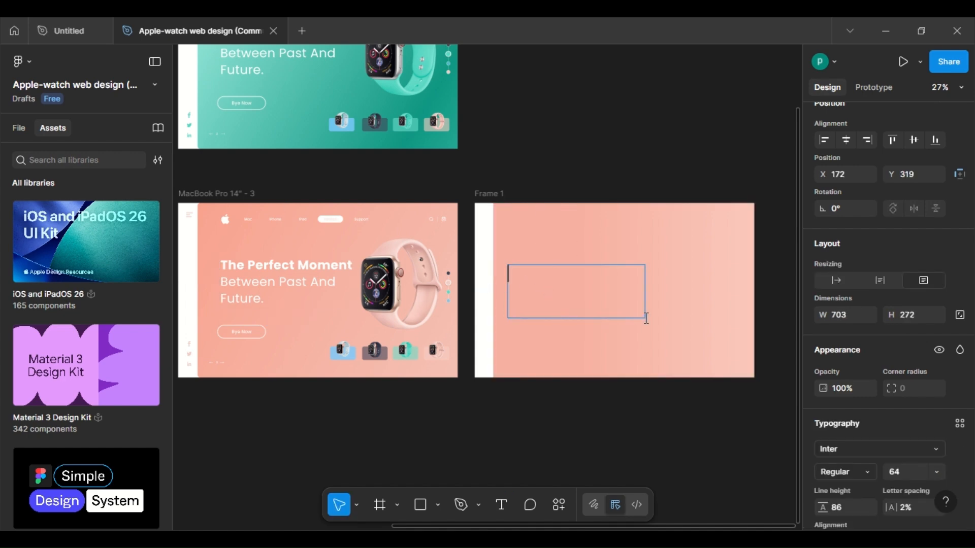
type("The Perfect Moment")
key("Return")
type("B")
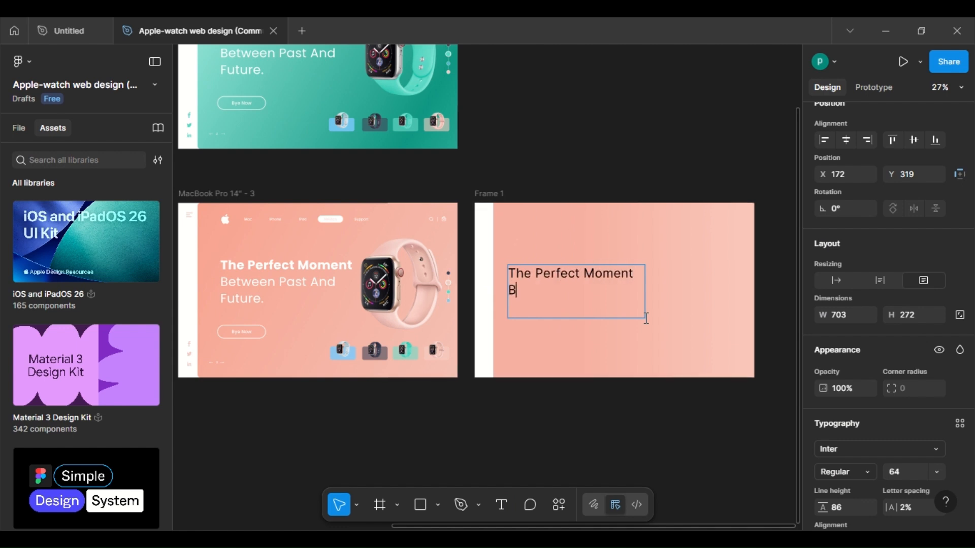
type("etween Past An")
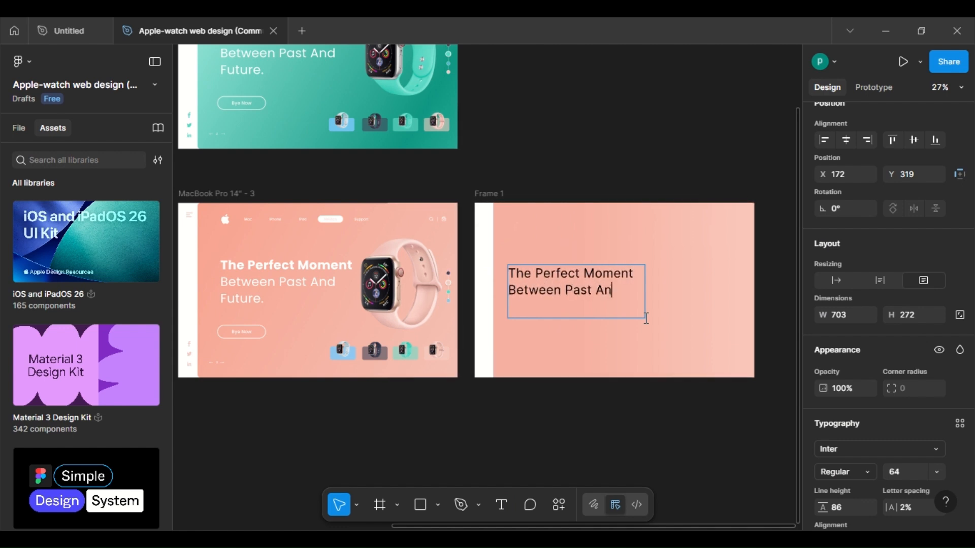
type("d future.")
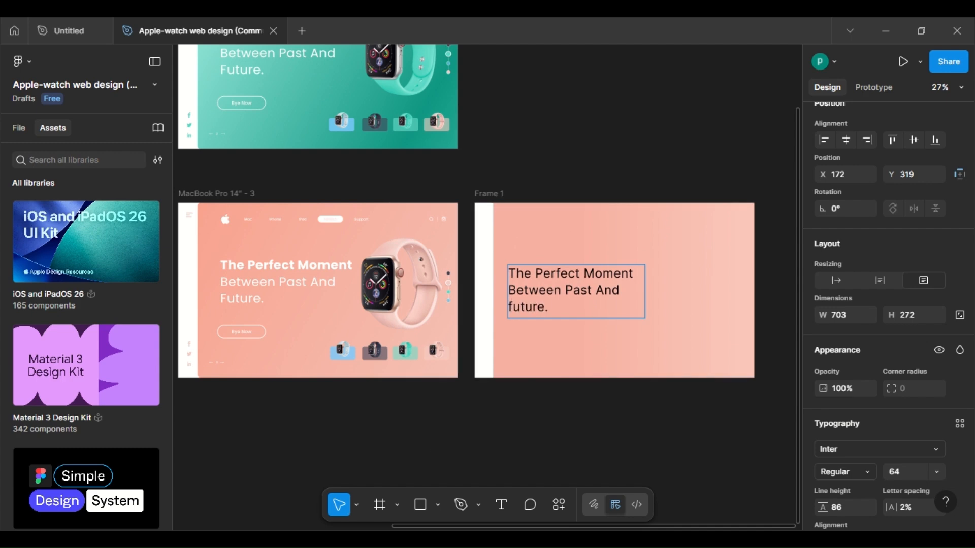
Step: Fill all of the headline text in Frame 1 with white FFFFFF
key("ctrl+a")
scroll(855, 411, "down", 3)
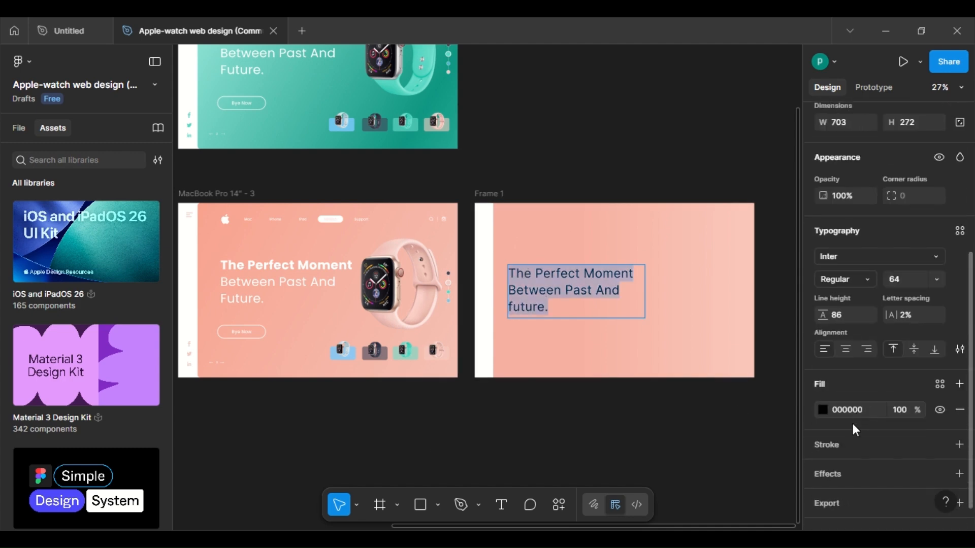
left_click(823, 410)
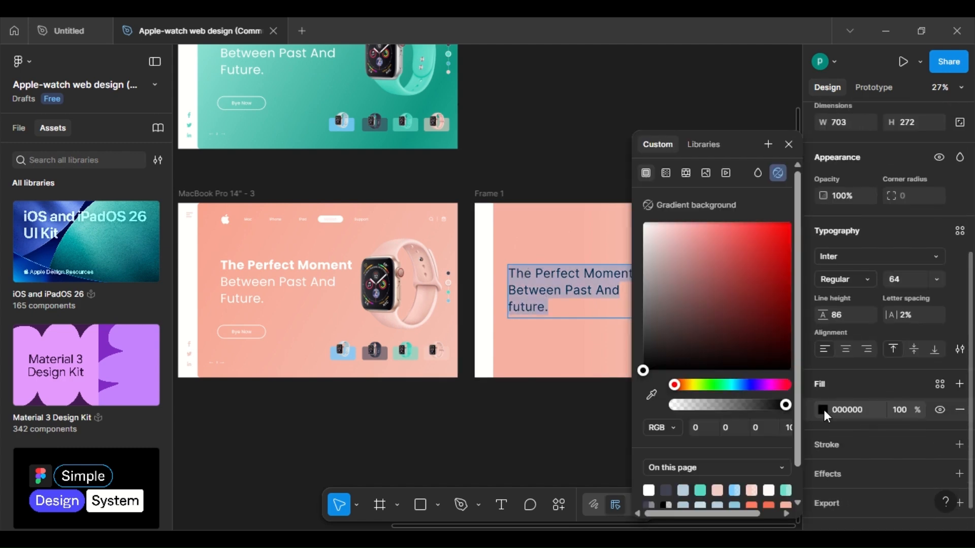
left_click(650, 489)
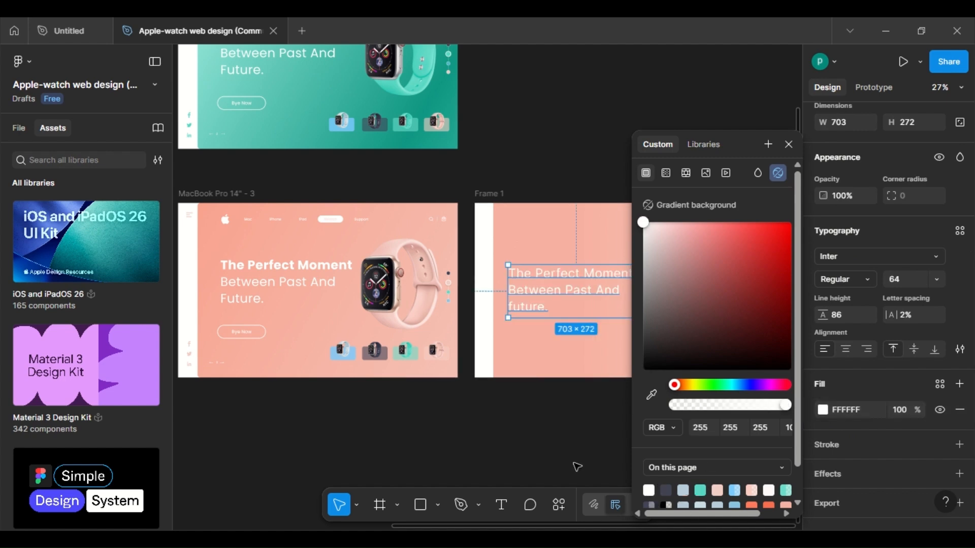
Step: Give the line "The Perfect Moment" in Frame 1 a bold font weight
triple_click(544, 277)
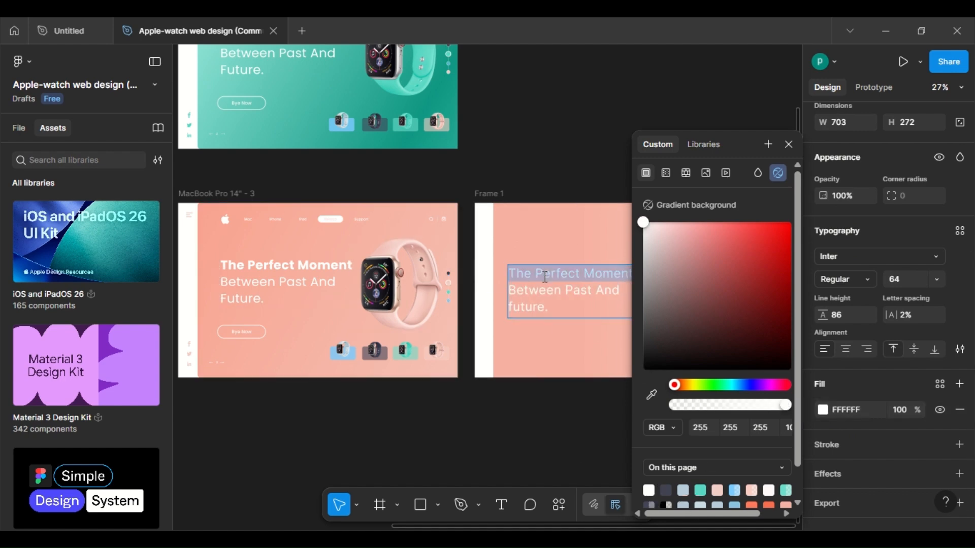
scroll(833, 398, "down", 1)
scroll(833, 398, "up", 1)
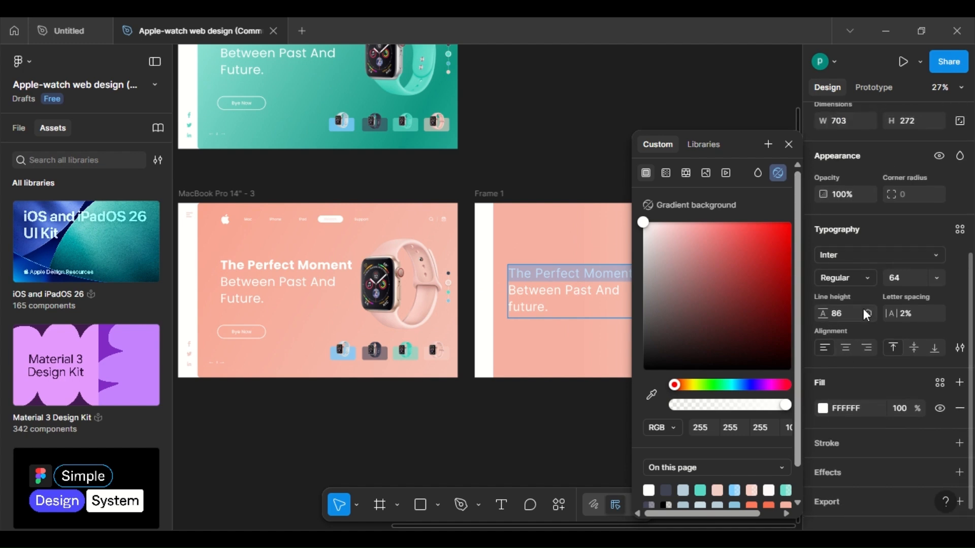
left_click(865, 278)
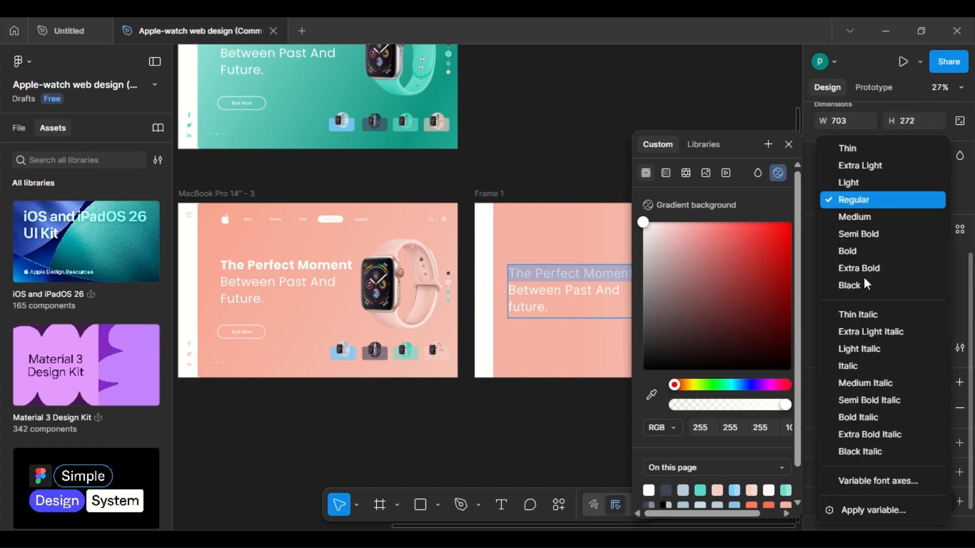
left_click(832, 262)
key("Escape")
Step: Check the MacBook Pro 14" - 3 background's corner settings and round Frame 1's gradient rectangle with top-left radius 8 and bottom-left radius 10
left_click(240, 374)
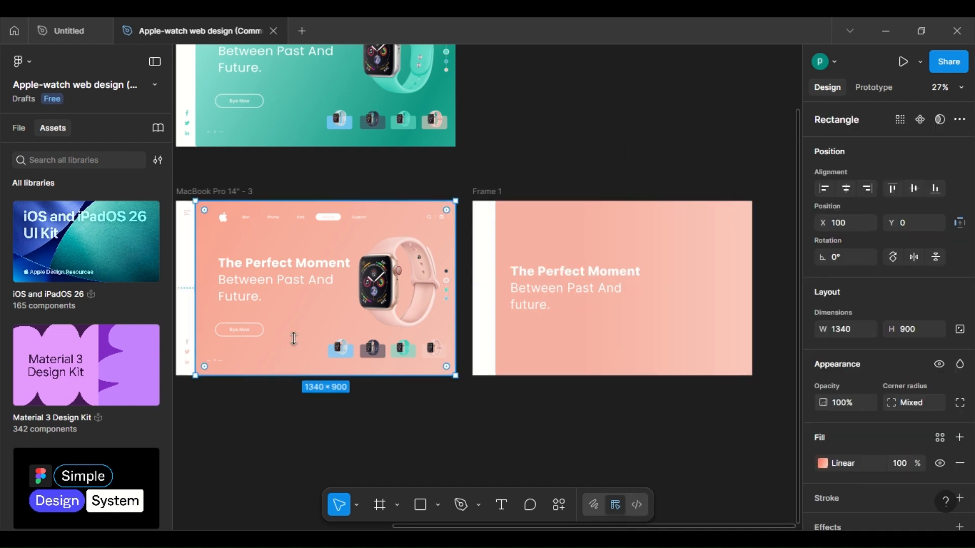
scroll(877, 310, "down", 3)
scroll(876, 311, "up", 3)
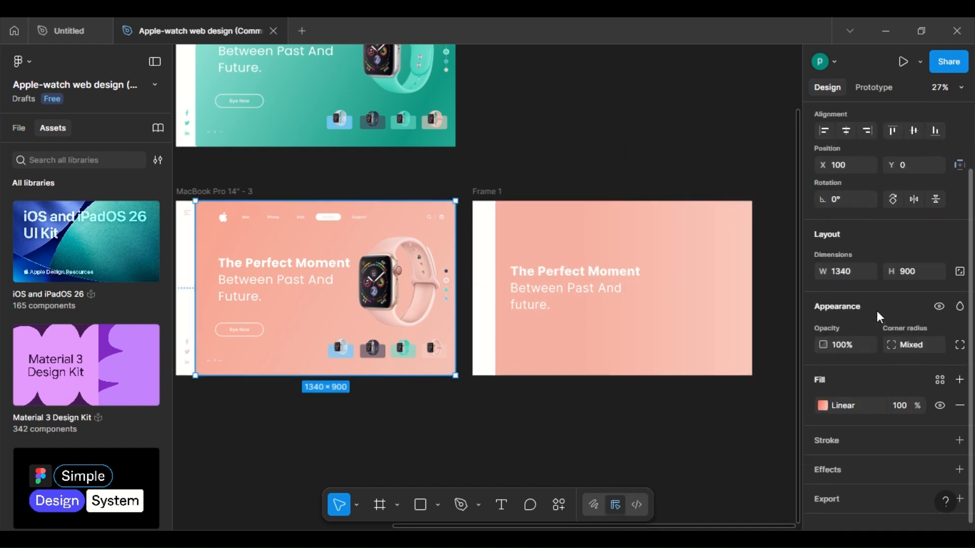
left_click(664, 363)
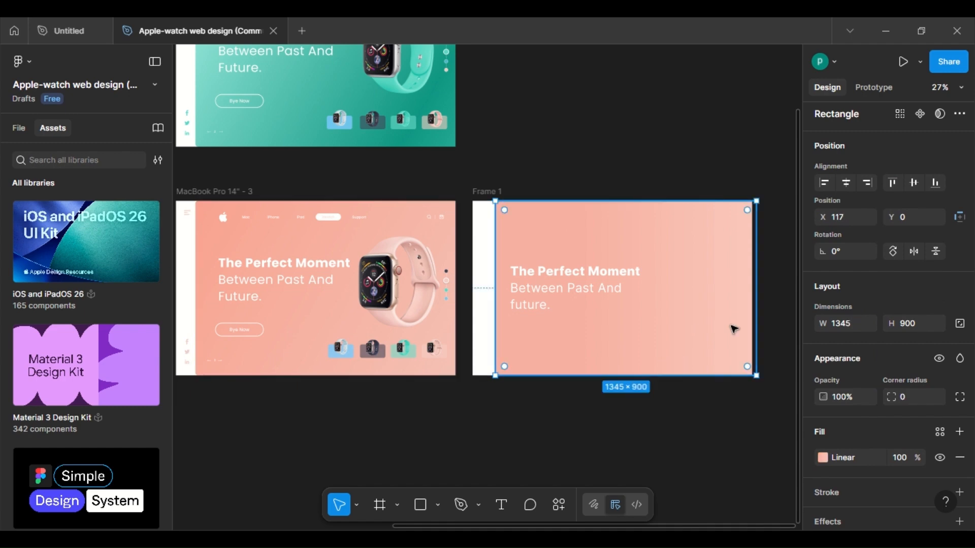
left_click(960, 396)
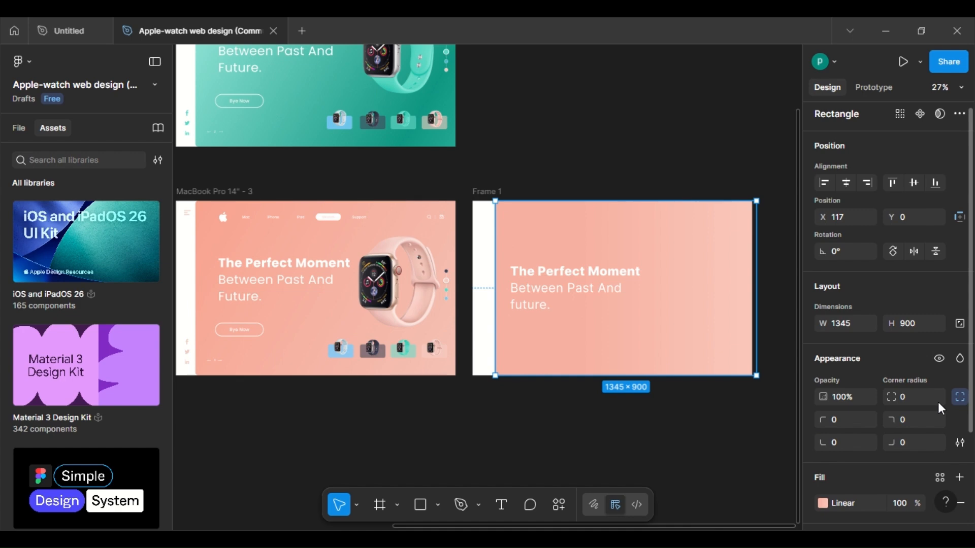
left_click(839, 421)
type("8")
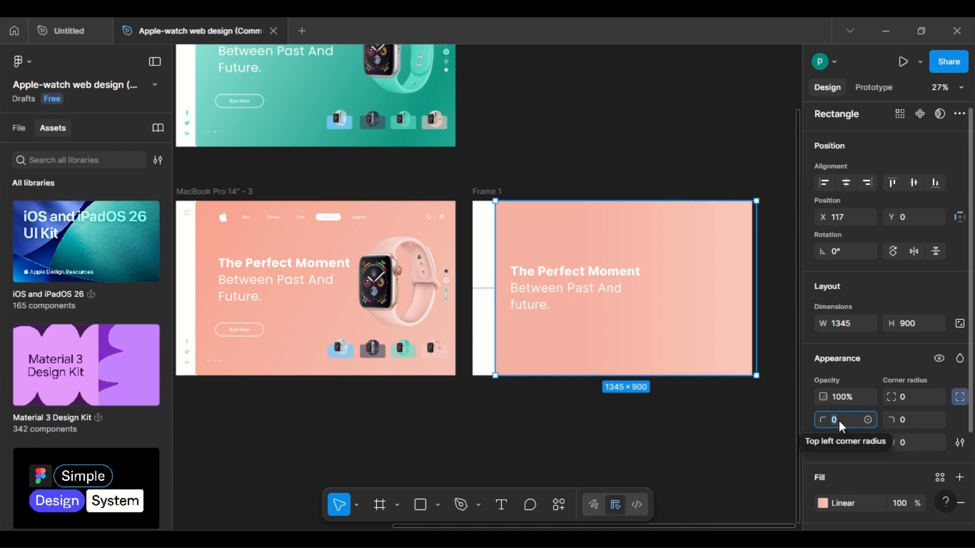
left_click(834, 441)
type("10")
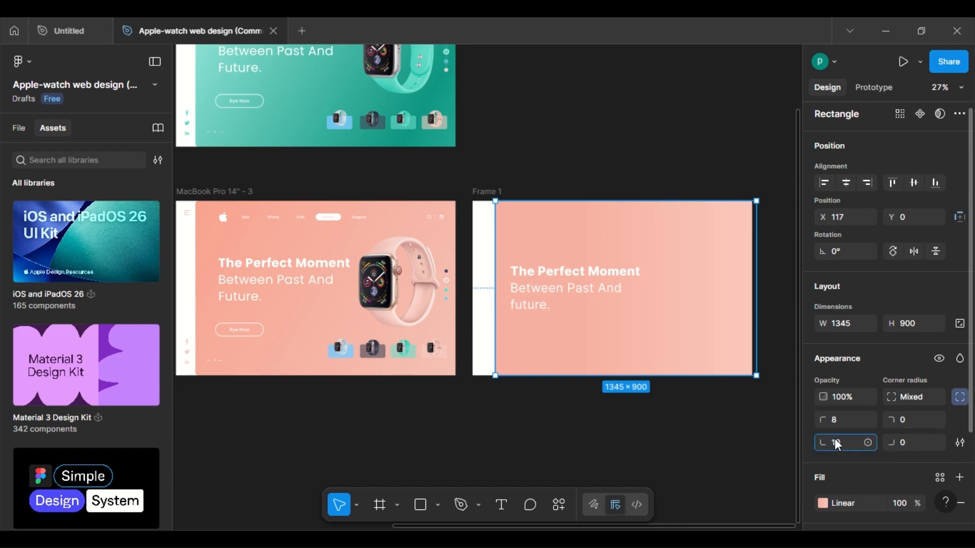
left_click(844, 419)
left_click(718, 429)
scroll(679, 211, "up", 2)
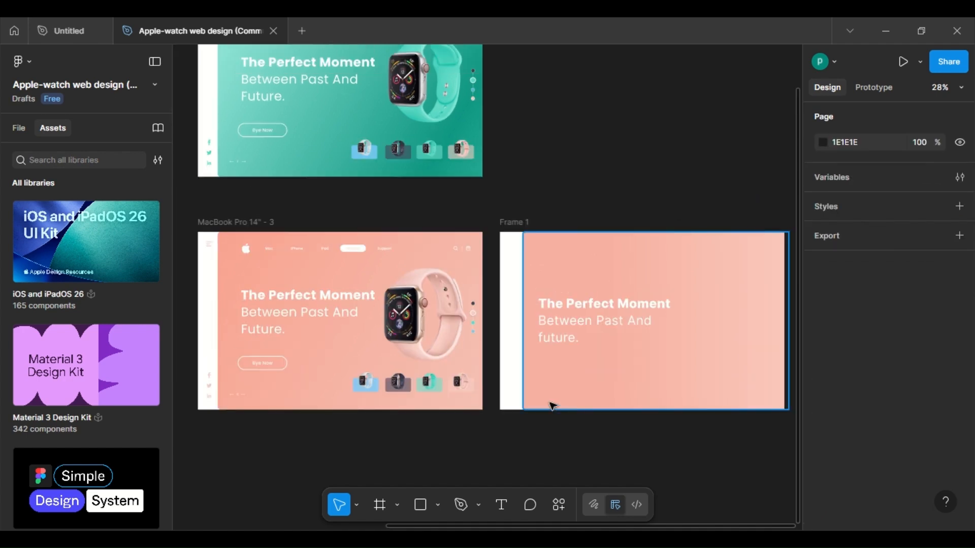
Step: Open the Iconify plugin, search for "apple" and import the first solid apple icon into the upper right of Frame 1
left_click(560, 505)
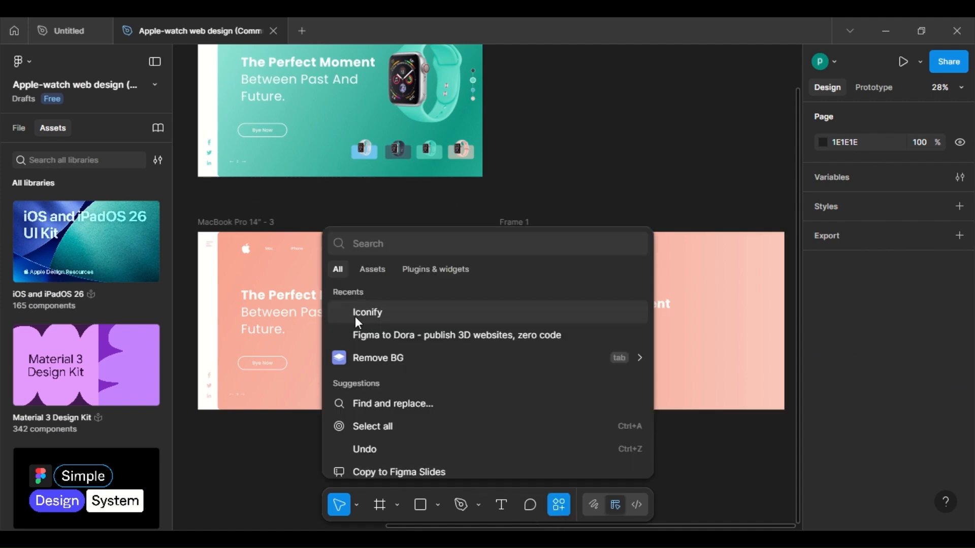
left_click(354, 312)
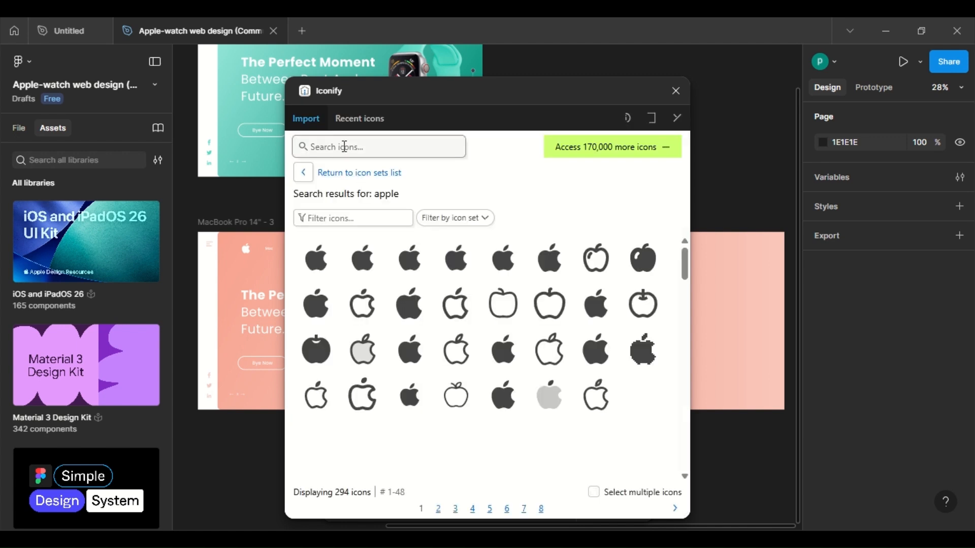
left_click(342, 145)
type("apple")
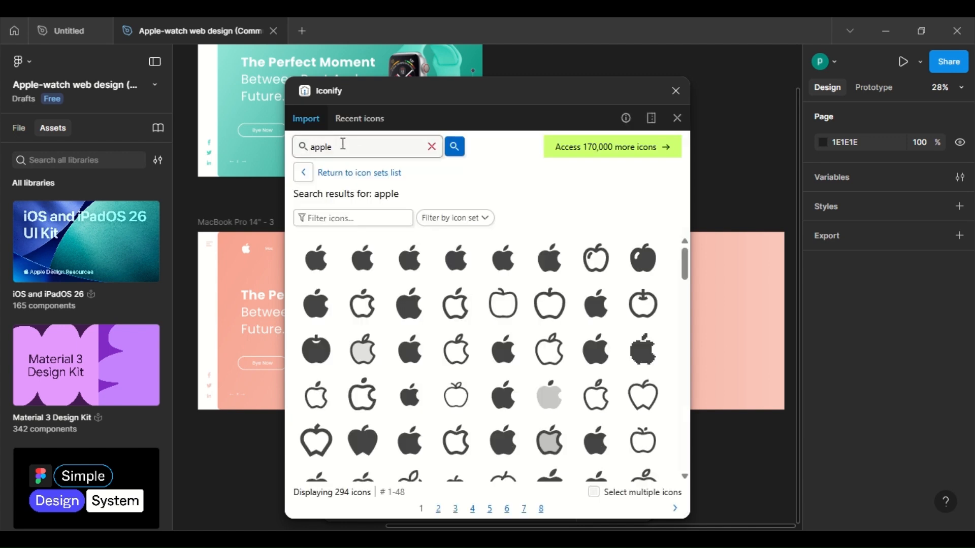
key("Return")
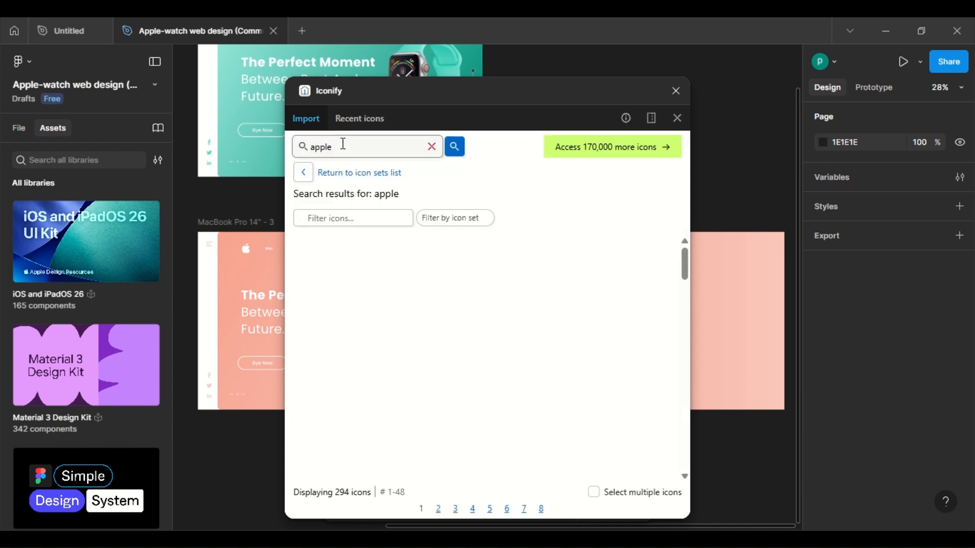
left_click(316, 258)
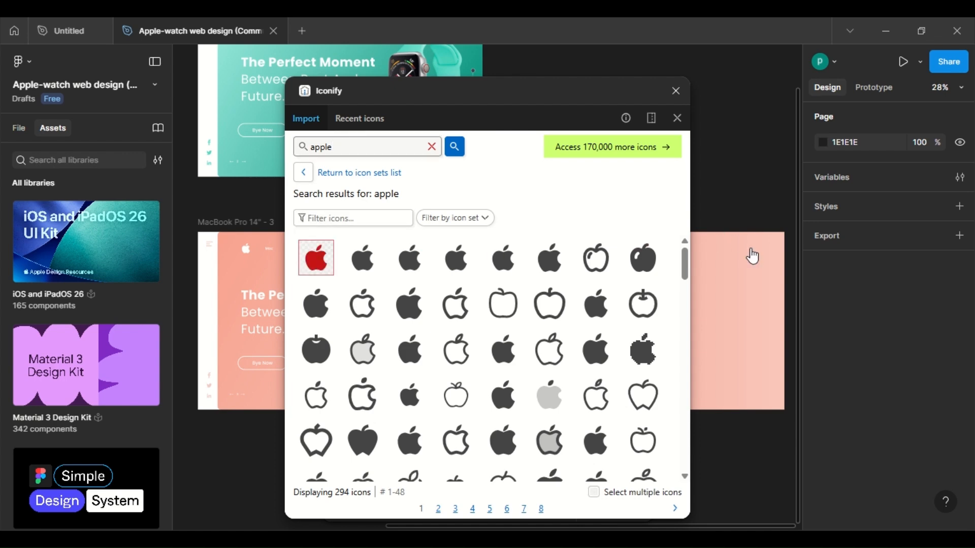
left_click_drag(752, 257, 751, 247)
Step: Search Iconify for "facebook" and "twitter" and import one icon of each into the right half of Frame 1
key("ctrl+a")
type("f")
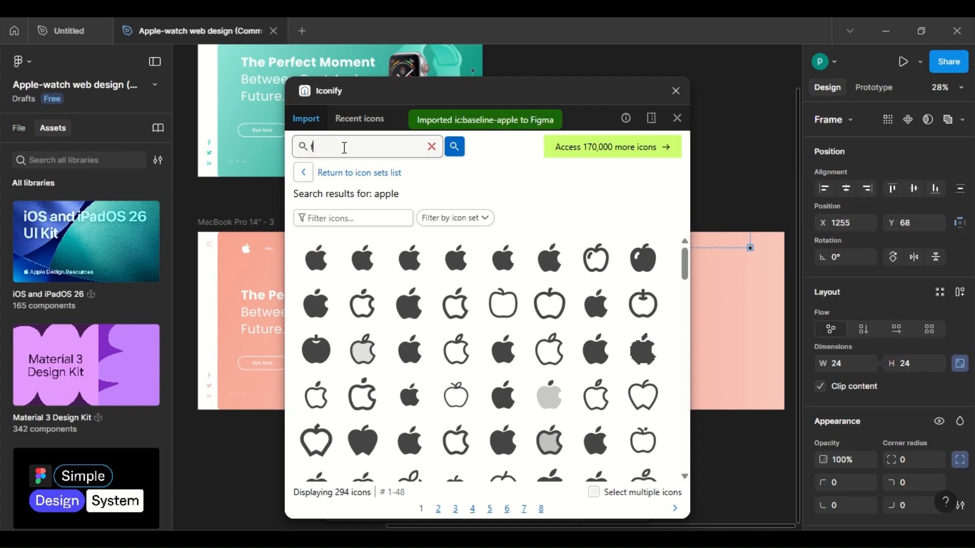
type("acebook")
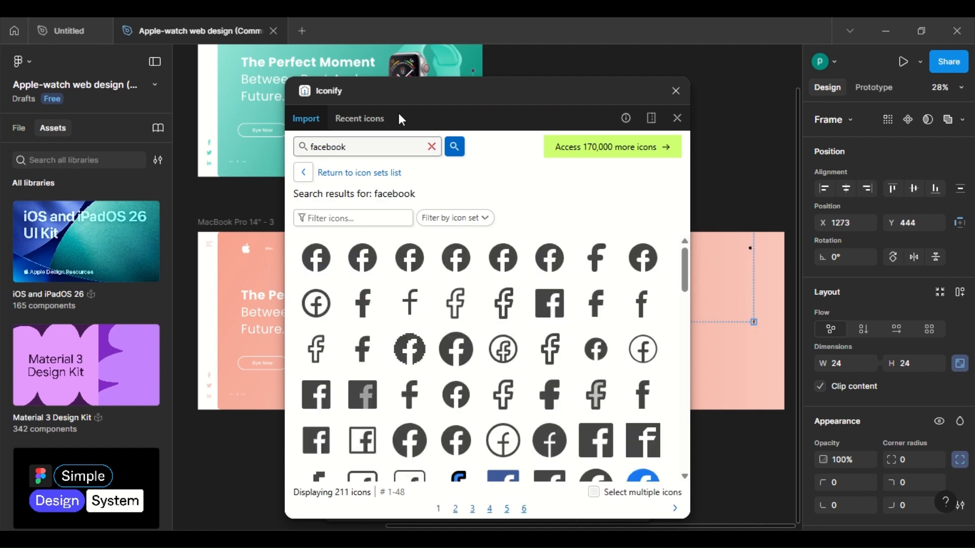
double_click(330, 146)
type("twitter")
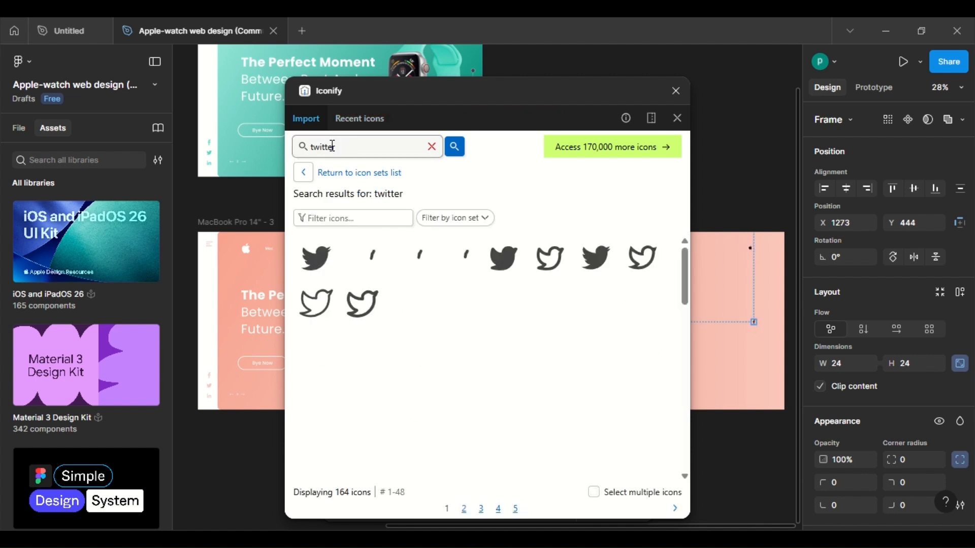
left_click_drag(315, 258, 708, 347)
Step: Search Iconify for "navigation", import a three-line menu icon into the lower right of Frame 1 and close the plugin
double_click(326, 145)
type("navigation lines")
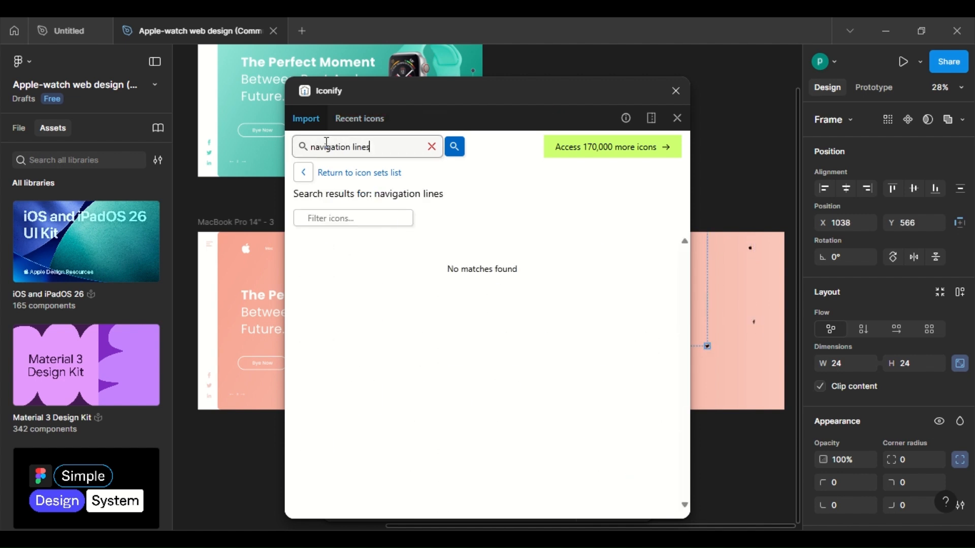
key("BackSpace")
key("BackSpace")
key("BackSpace")
key("BackSpace")
key("BackSpace")
key("BackSpace")
scroll(368, 327, "down", 2)
left_click_drag(367, 325, 734, 390)
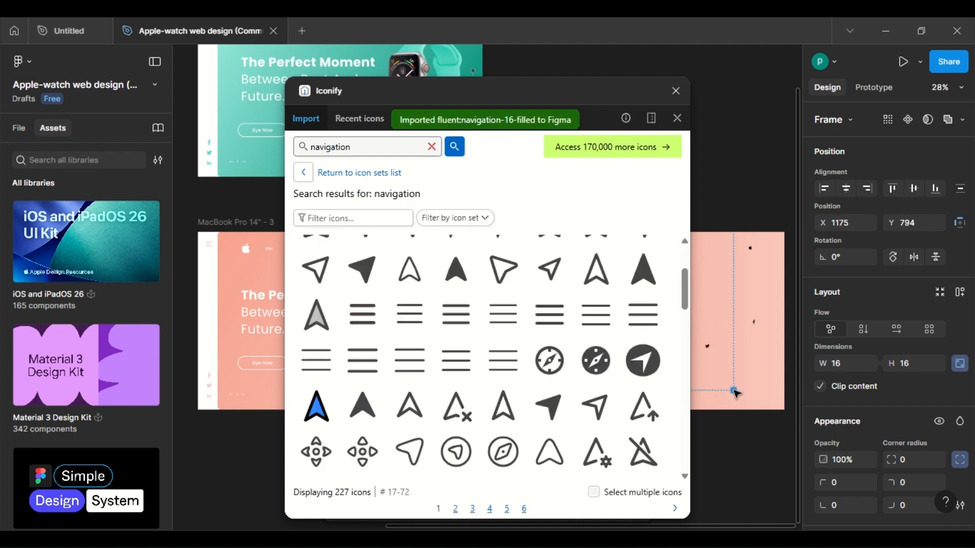
left_click(676, 92)
Step: Move the Facebook icon to the lower part of Frame 1's white strip, around X 53, Y 733, and enlarge it slightly
left_click(755, 325)
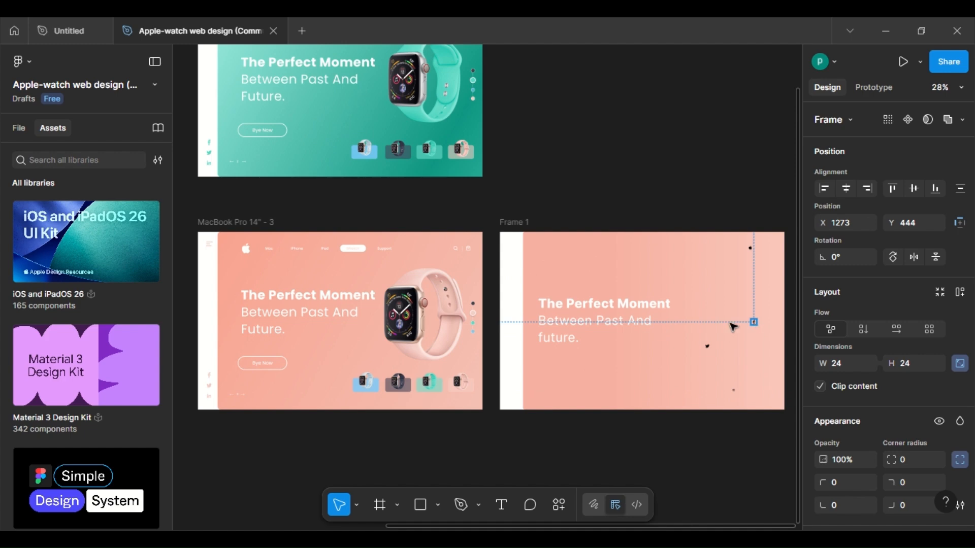
left_click_drag(733, 327, 511, 376)
scroll(514, 381, "up", 5)
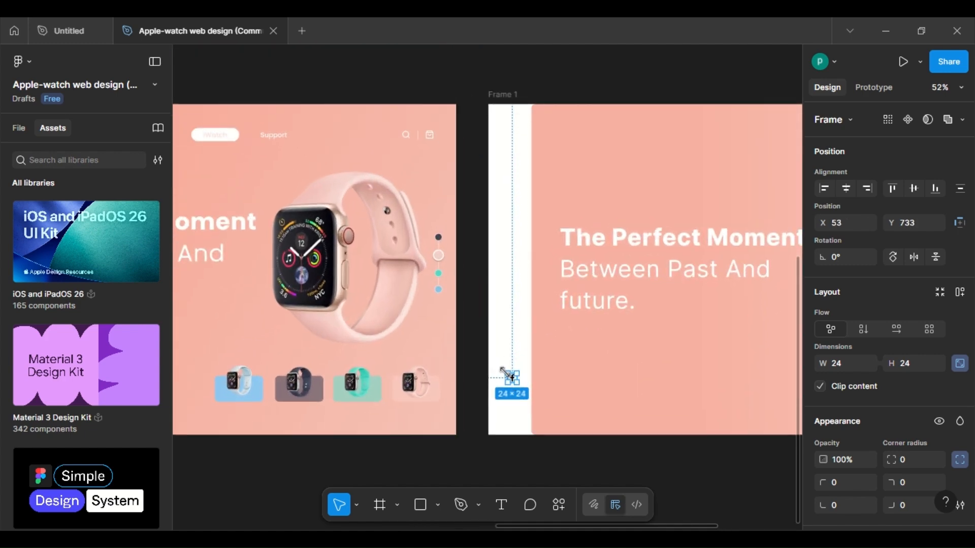
Step: Recolour the Facebook icon's glyph with the light pink swatch from the page's colours
double_click(510, 375)
scroll(877, 451, "down", 2)
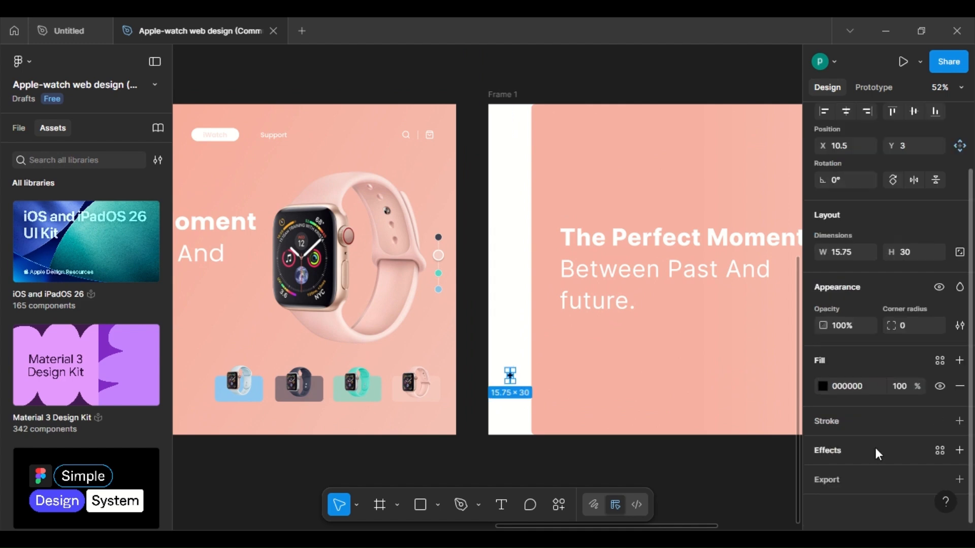
left_click(823, 387)
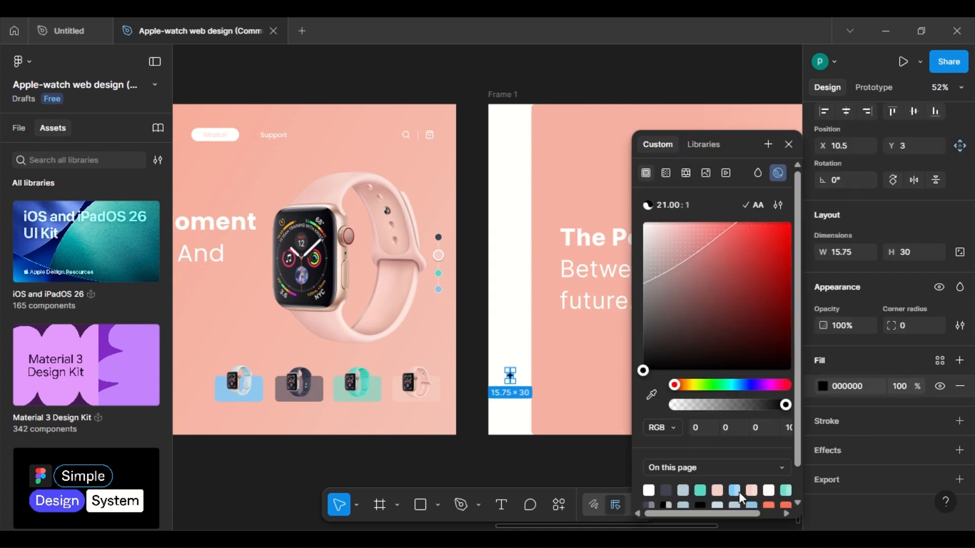
left_click(717, 491)
left_click(555, 452)
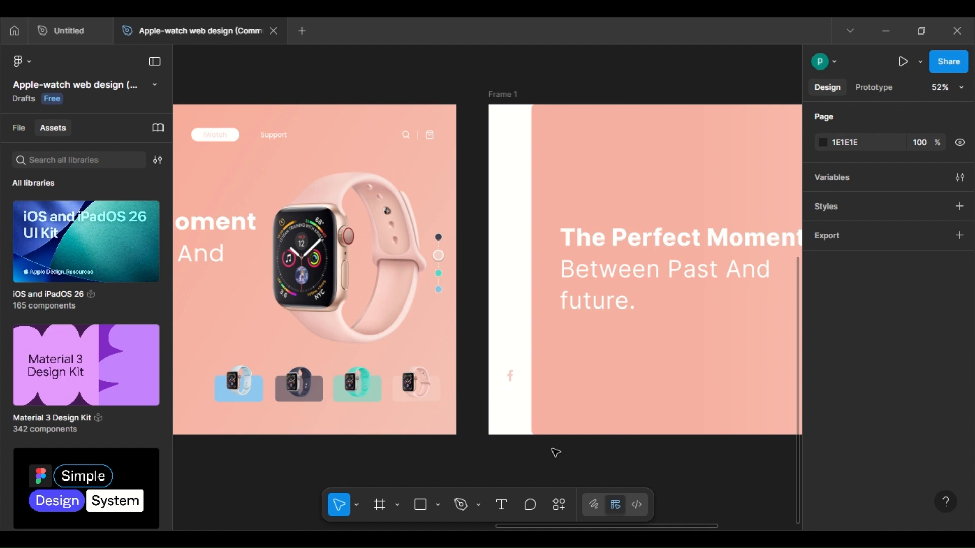
Step: Move the white Apple logo to the upper-left part of Frame 1's salmon background, beside the white strip
scroll(555, 452, "down", 5)
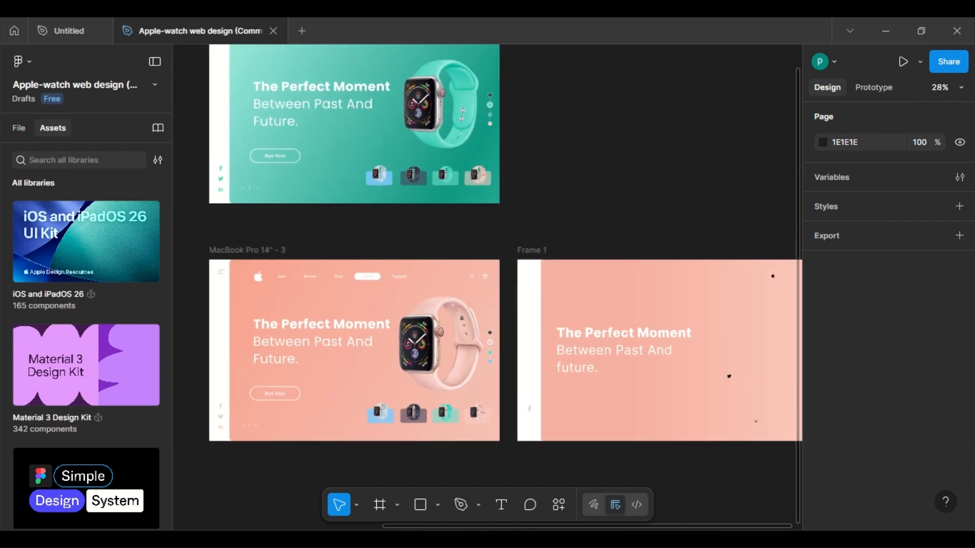
scroll(679, 214, "down", 1)
left_click(693, 280)
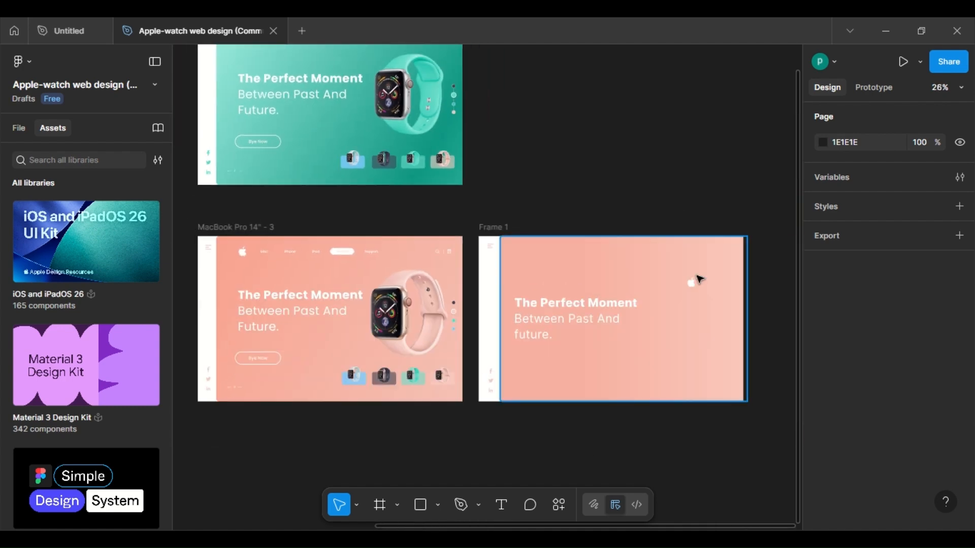
left_click_drag(693, 288, 528, 257)
left_click(633, 167)
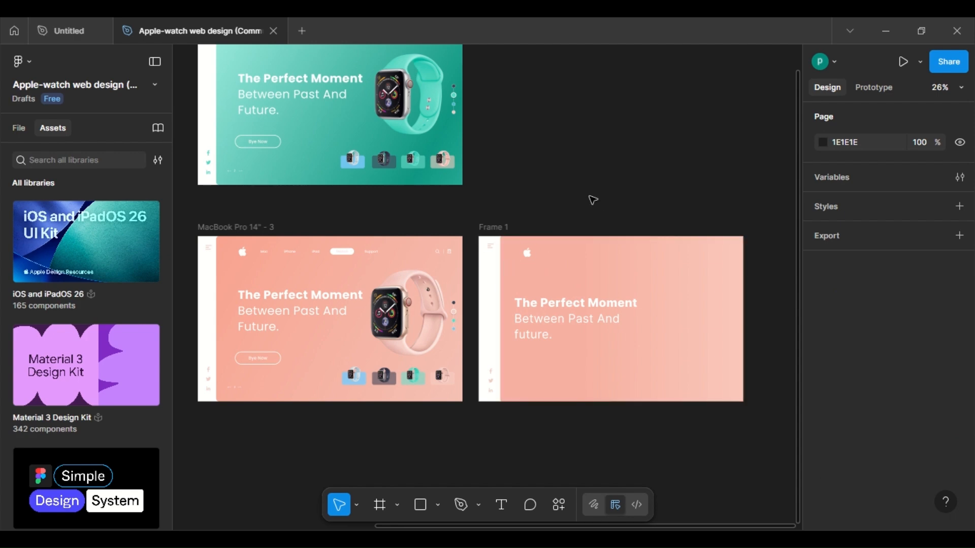
Step: Draw a rectangle about 253 × 77 below the headline in Frame 1 and give it a corner radius of 40
scroll(624, 170, "up", 3)
scroll(625, 171, "down", 3)
scroll(625, 169, "down", 2)
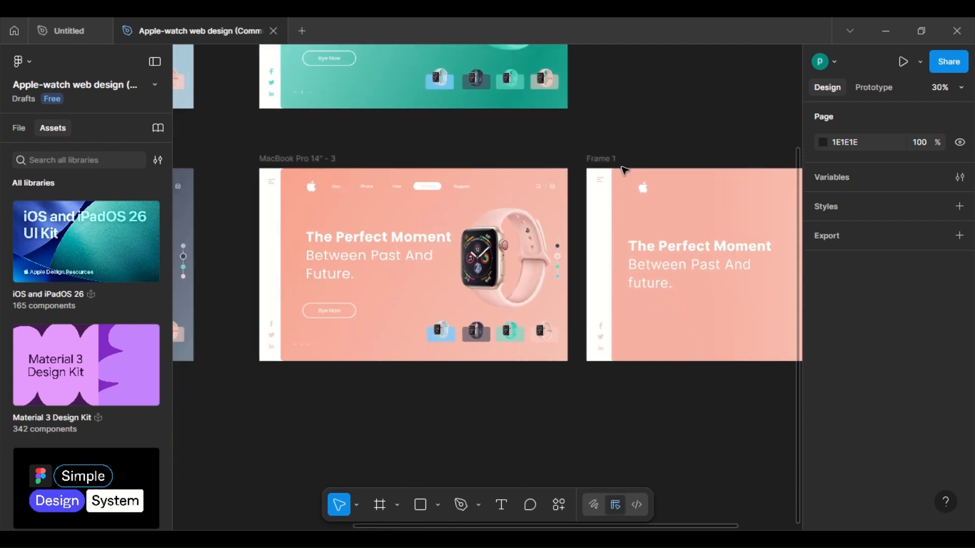
scroll(624, 168, "right", 2)
left_click(420, 506)
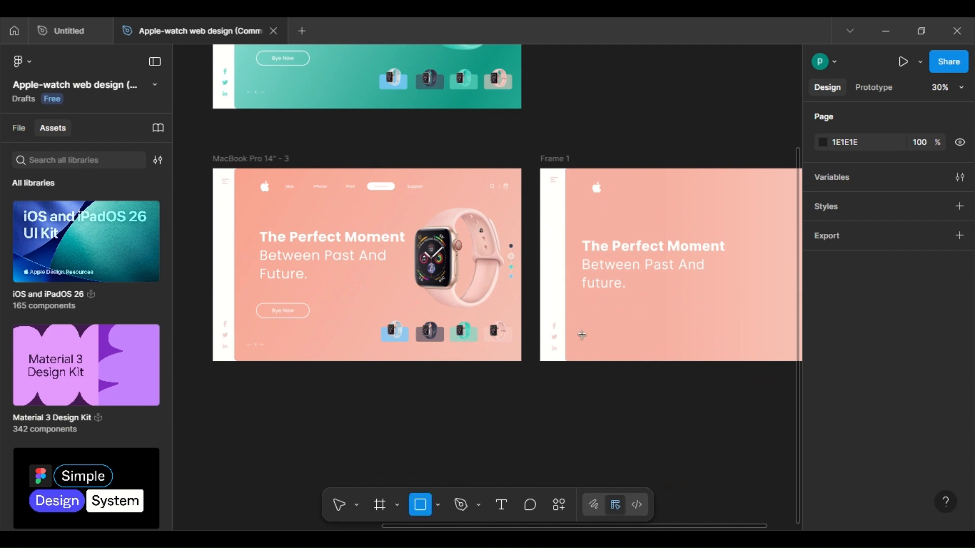
left_click_drag(592, 303, 646, 315)
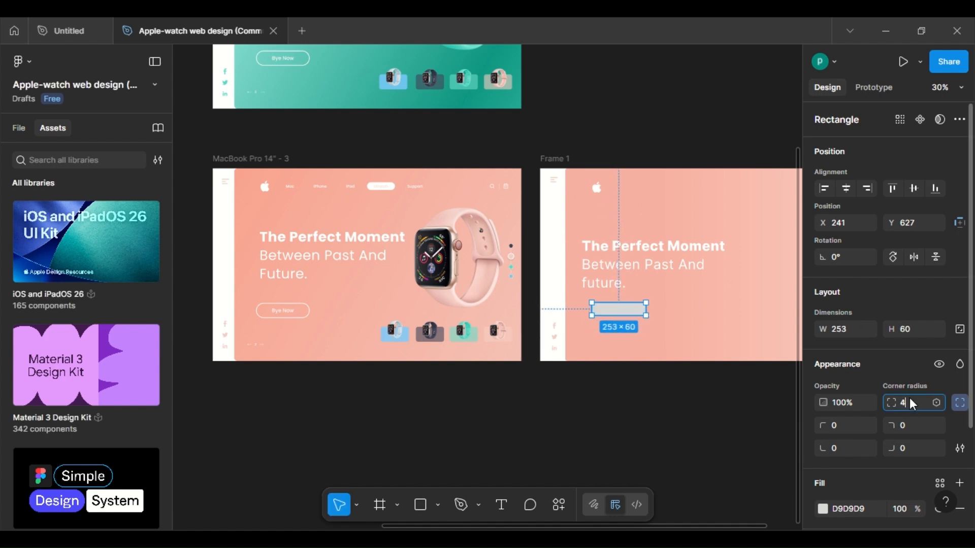
key("Return")
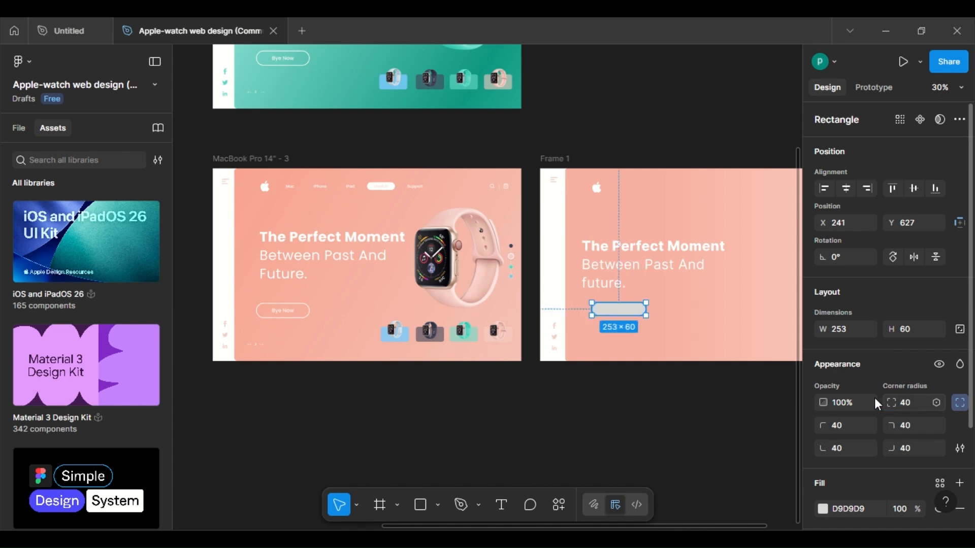
left_click(722, 439)
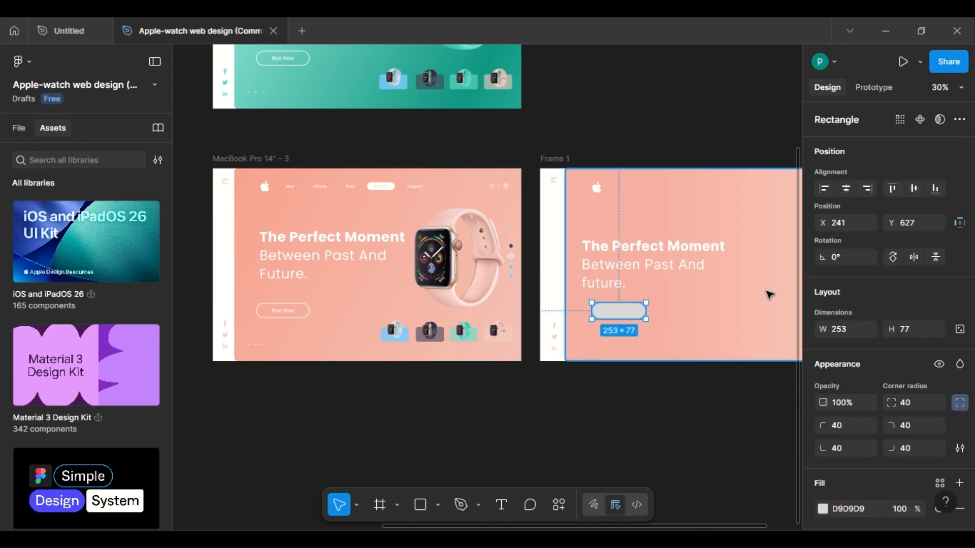
Step: Remove the rounded rectangle's fill and give it a white inside stroke with a weight of 2
scroll(904, 391, "down", 3)
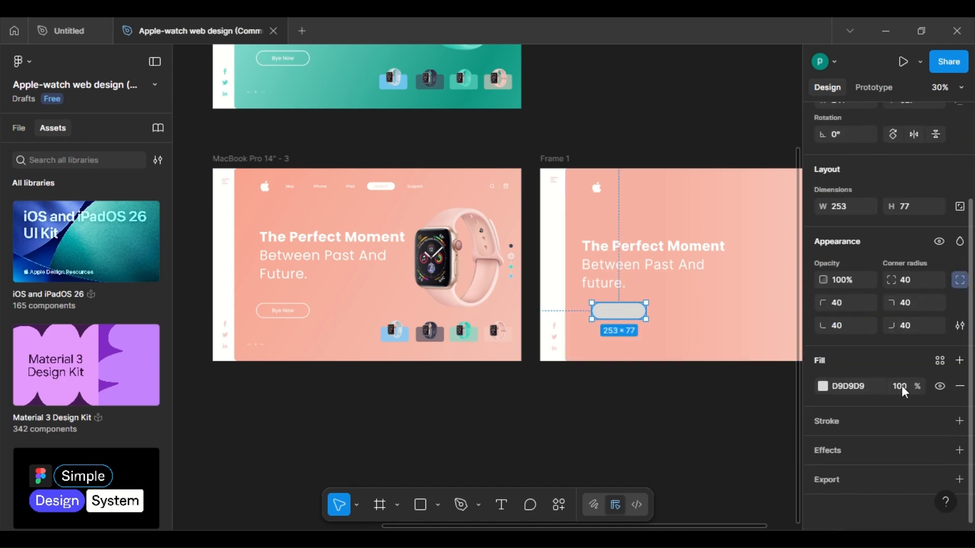
left_click(959, 389)
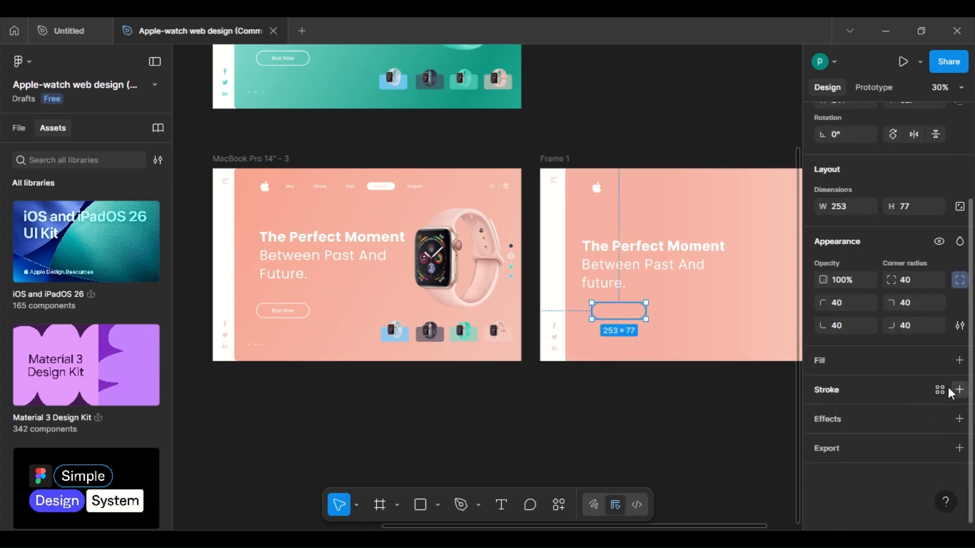
left_click(960, 389)
left_click(649, 490)
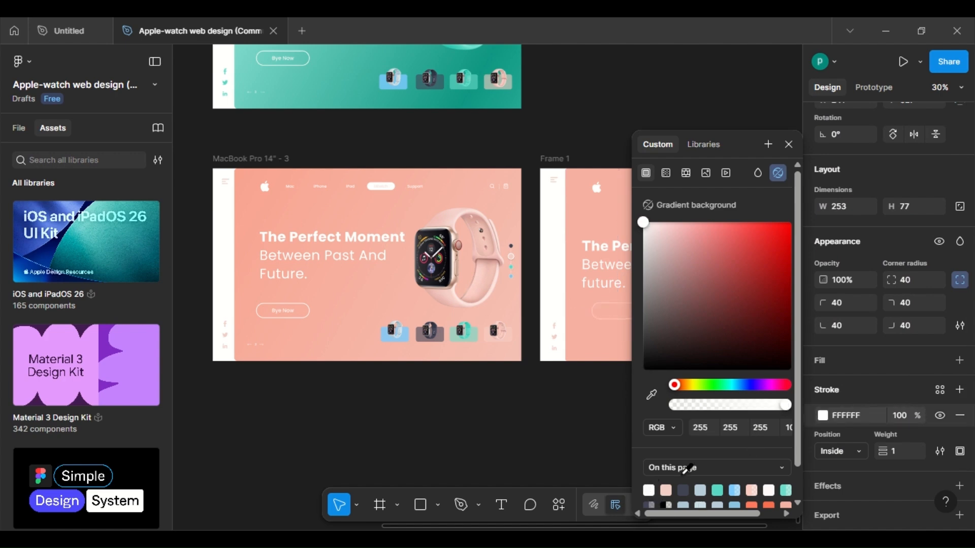
left_click(893, 454)
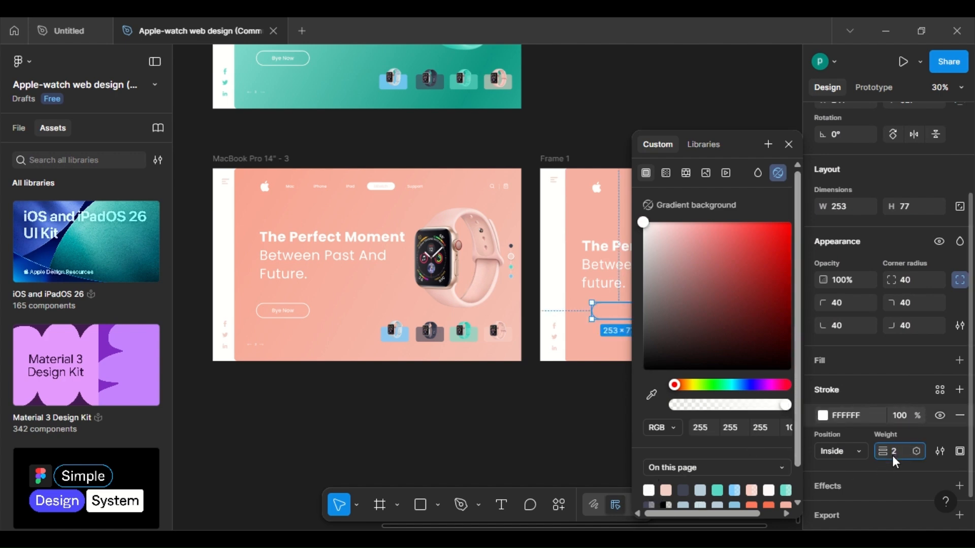
key("Escape")
key("Escape")
Step: Add the text "BUY NOW" in Frame 1, widen its text box to about 273 and place it inside the rounded outline
key("t")
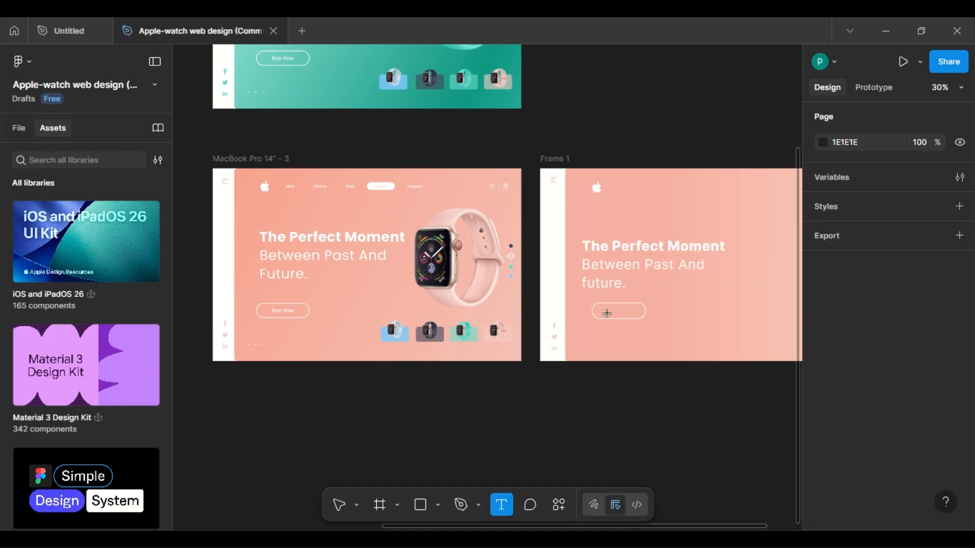
left_click(605, 339)
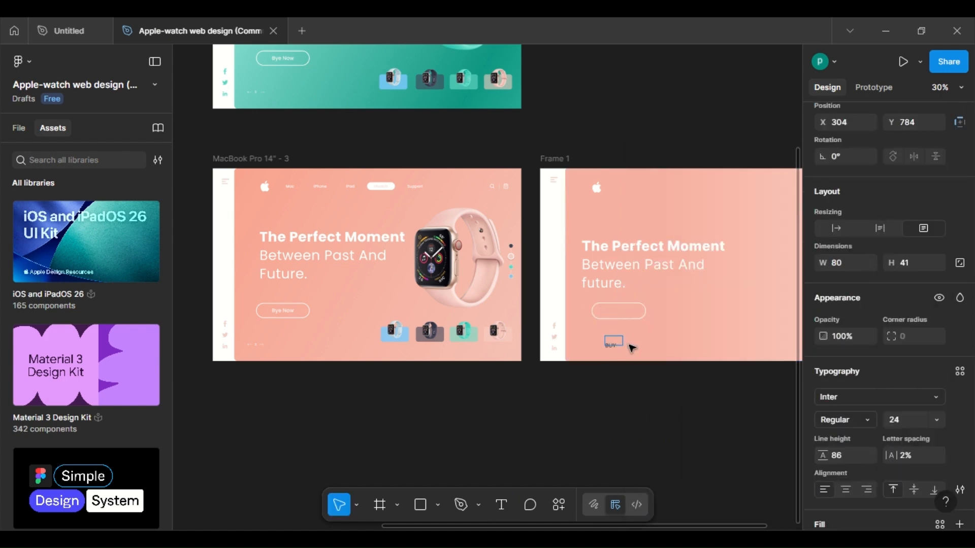
key("Escape")
left_click_drag(623, 341, 664, 341)
left_click_drag(640, 341, 642, 307)
Step: Colour the "BUY NOW" text white and set its font weight to Medium
double_click(642, 307)
scroll(863, 416, "down", 1)
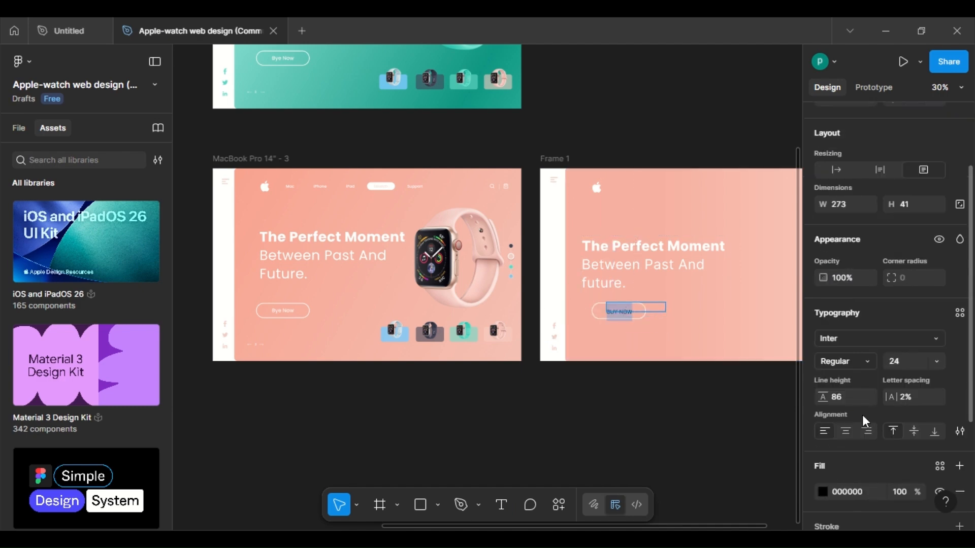
scroll(865, 421, "down", 1)
left_click(823, 459)
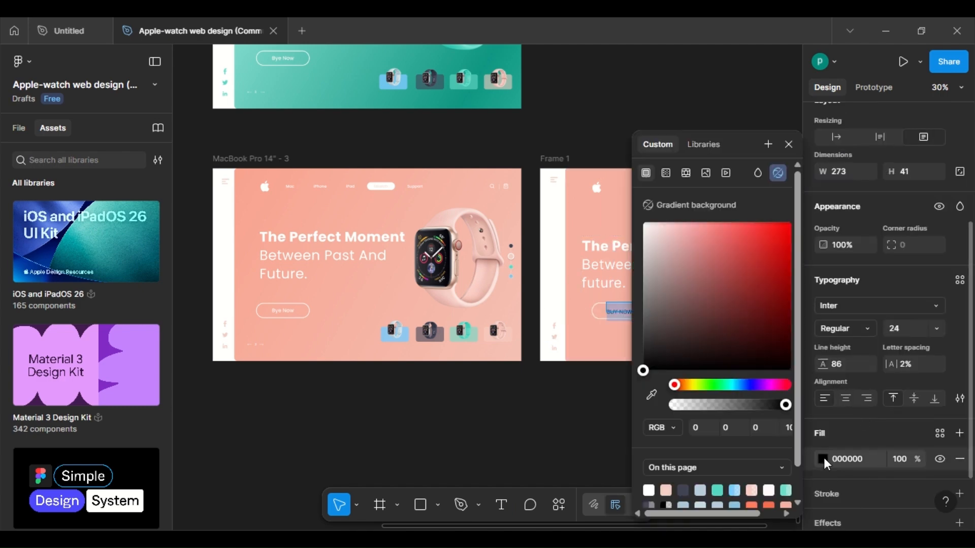
left_click(650, 491)
left_click(865, 331)
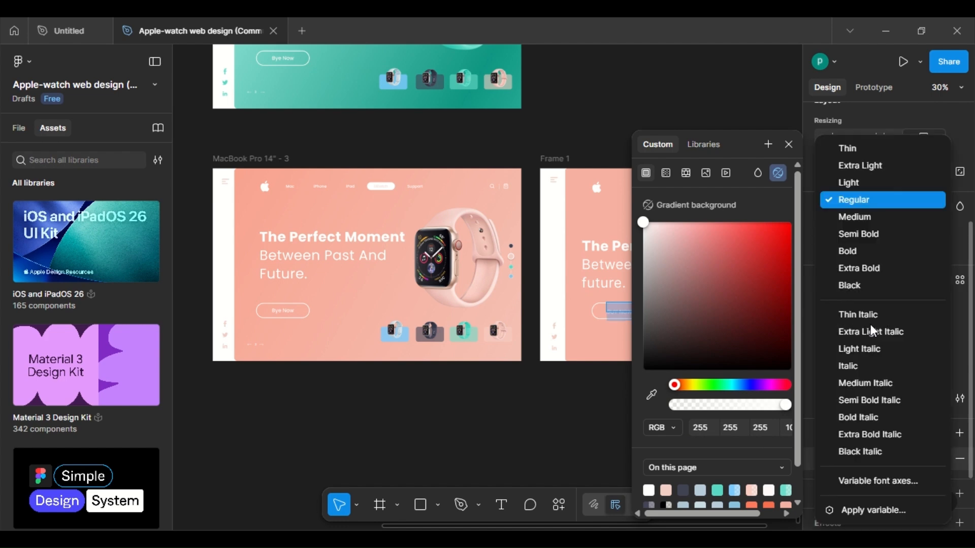
key("Return")
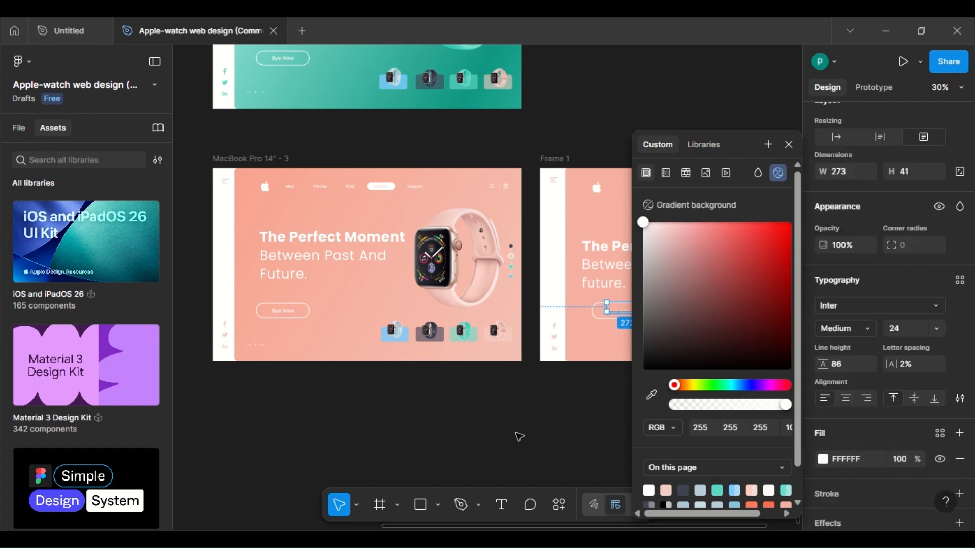
left_click(518, 437)
left_click(599, 438)
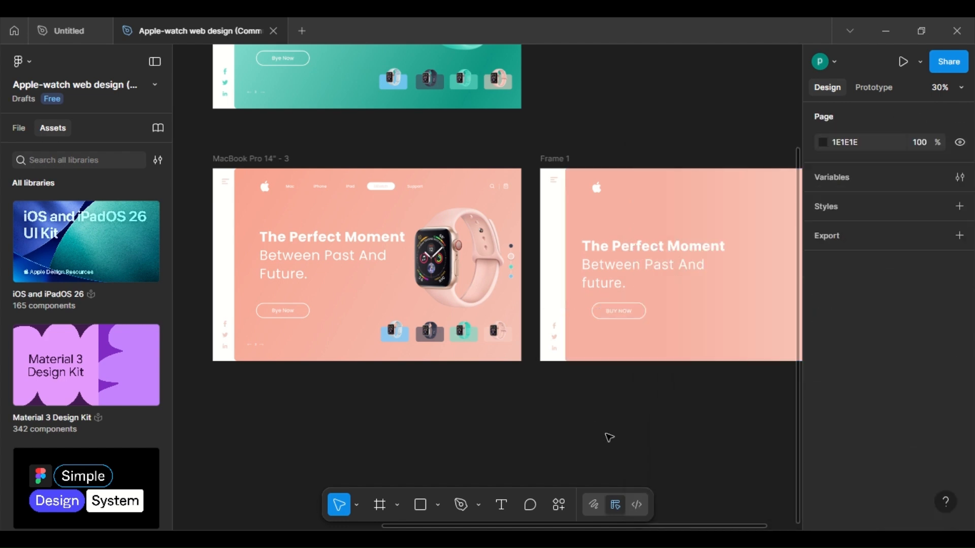
Step: Examine the navigation links and icons in the header of the original salmon page, MacBook Pro 14" - 3
scroll(617, 437, "right", 1)
scroll(617, 437, "down", 1)
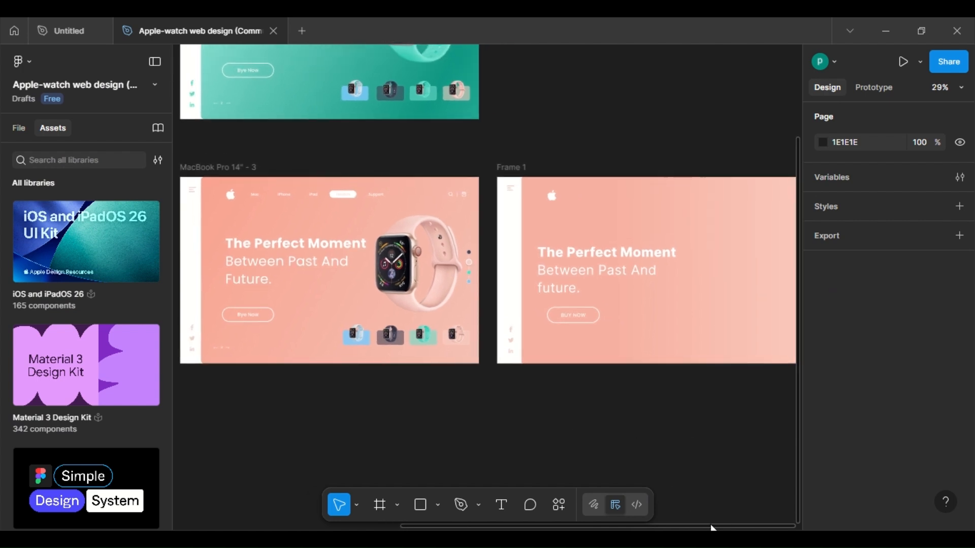
scroll(667, 205, "up", 1)
scroll(667, 206, "left", 1)
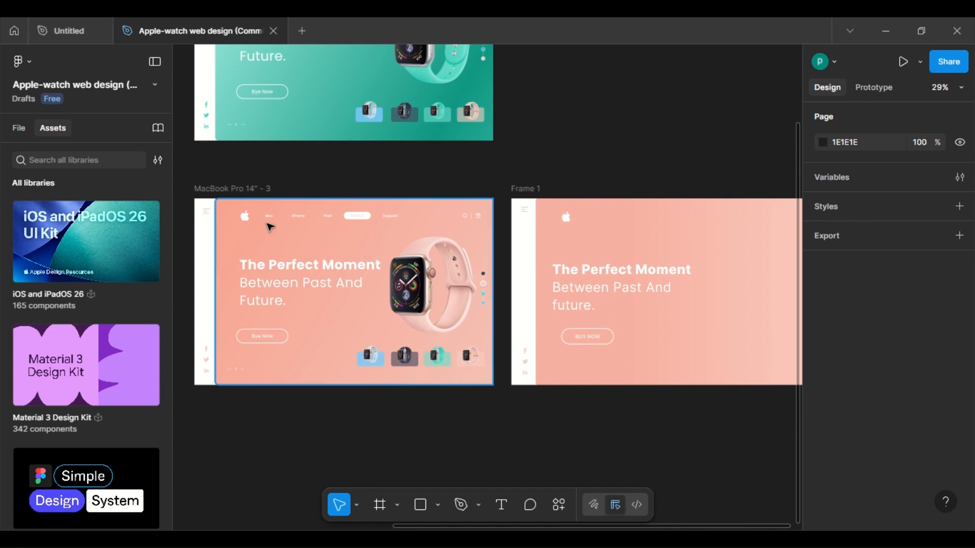
scroll(281, 219, "up", 1)
scroll(281, 218, "up", 5)
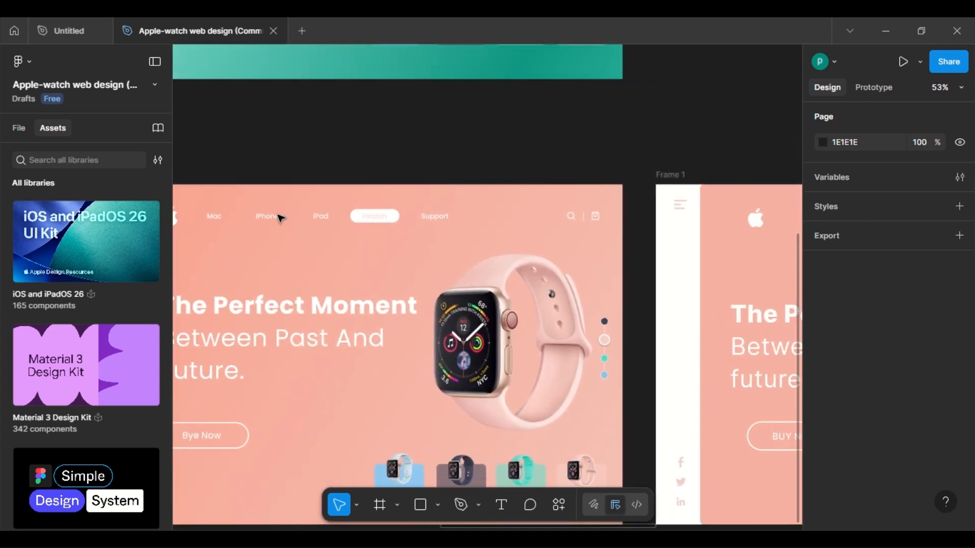
scroll(281, 219, "right", 2)
scroll(315, 213, "left", 2)
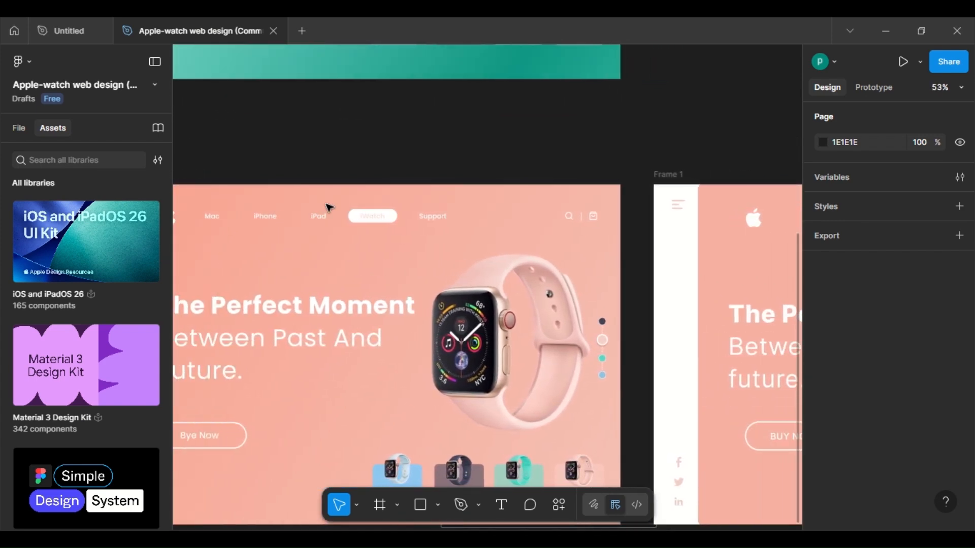
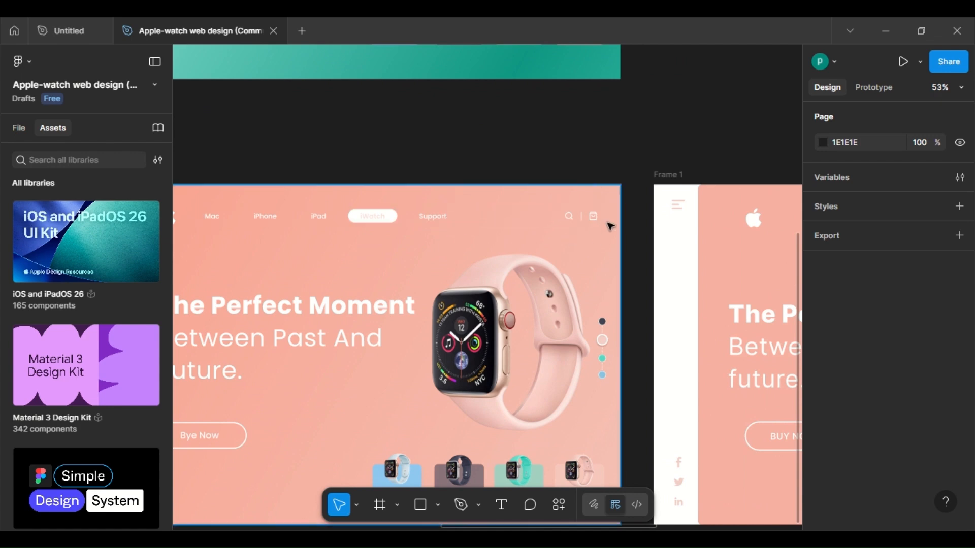
Step: Copy the navigation group from the original salmon page and place it beside Frame 1's Apple logo, around X 343, Y 77
scroll(610, 227, "down", 4)
scroll(558, 226, "right", 3)
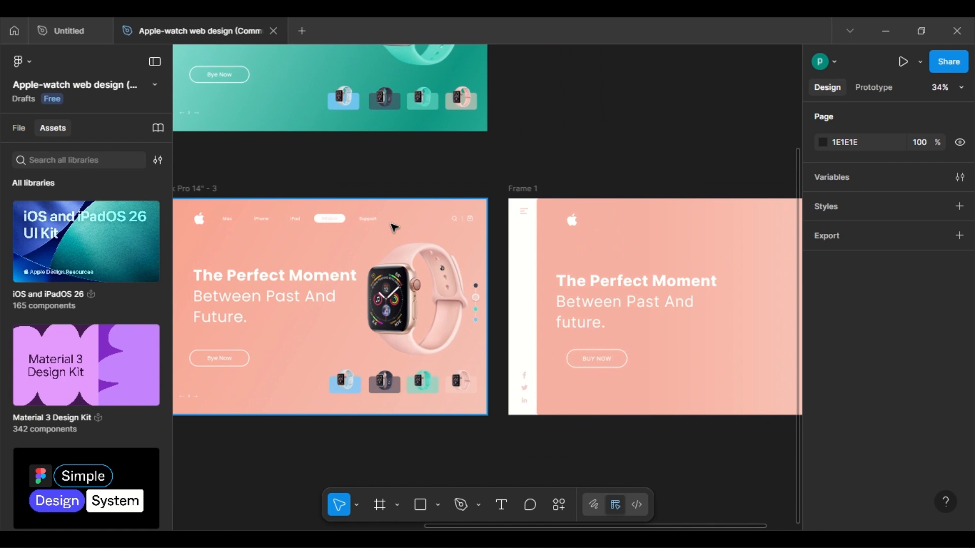
left_click(381, 219)
right_click(381, 218)
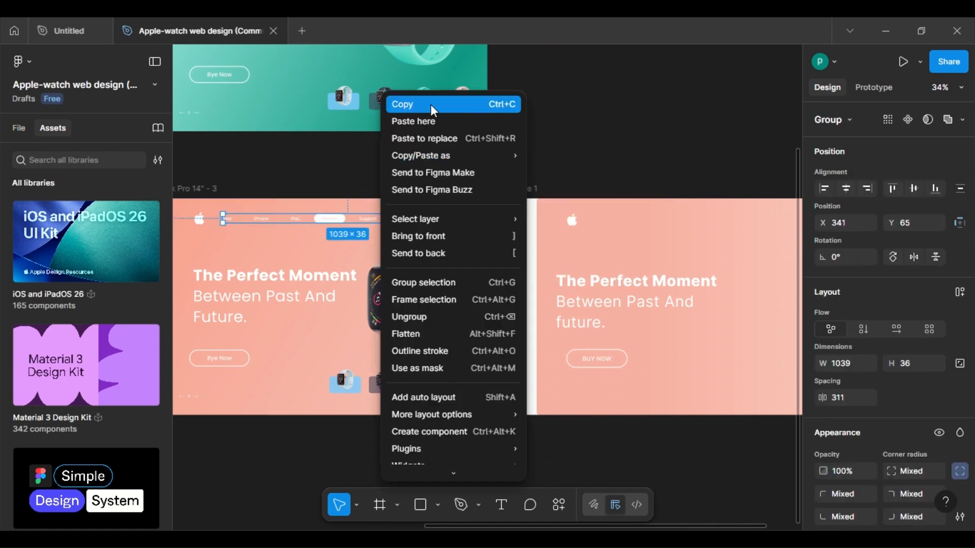
right_click(619, 111)
left_click(630, 119)
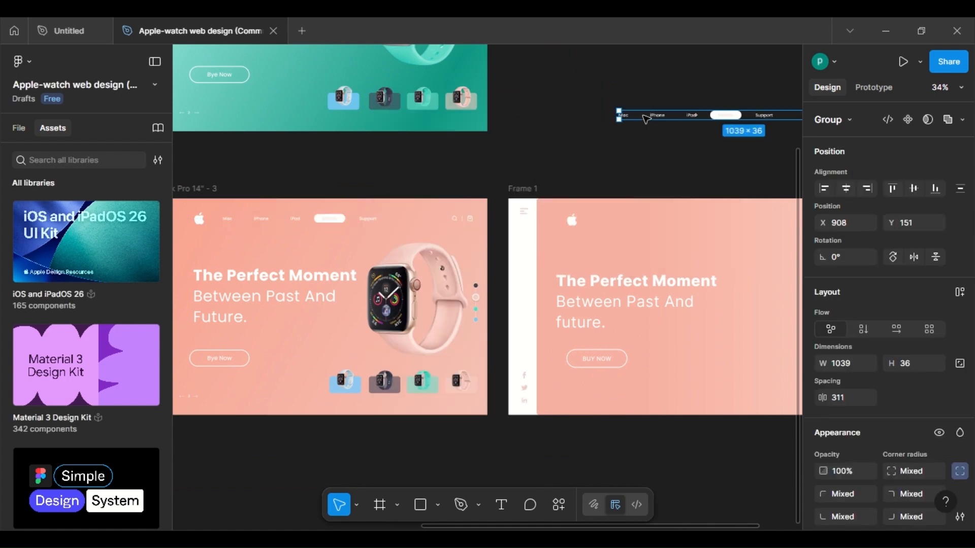
left_click_drag(602, 198, 617, 225)
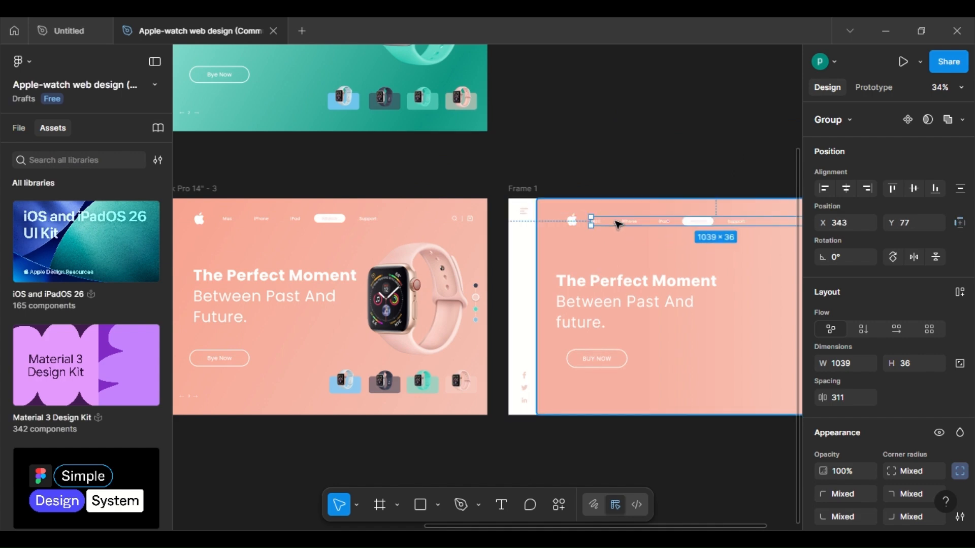
scroll(681, 284, "right", 4)
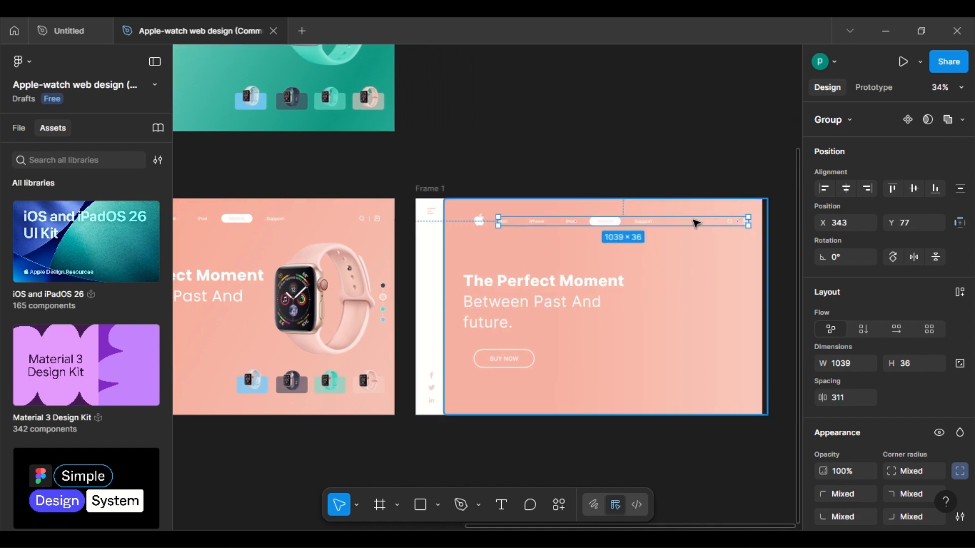
left_click(701, 148)
Step: Copy the pink watch image from the original salmon page into the right half of Frame 1, around X 879, Y 162
left_click(351, 319)
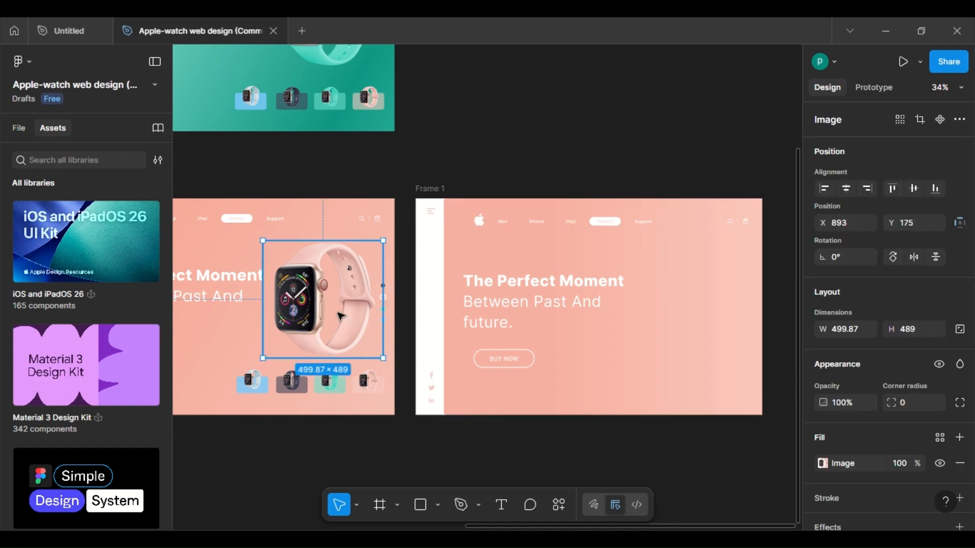
right_click(340, 317)
left_click(355, 104)
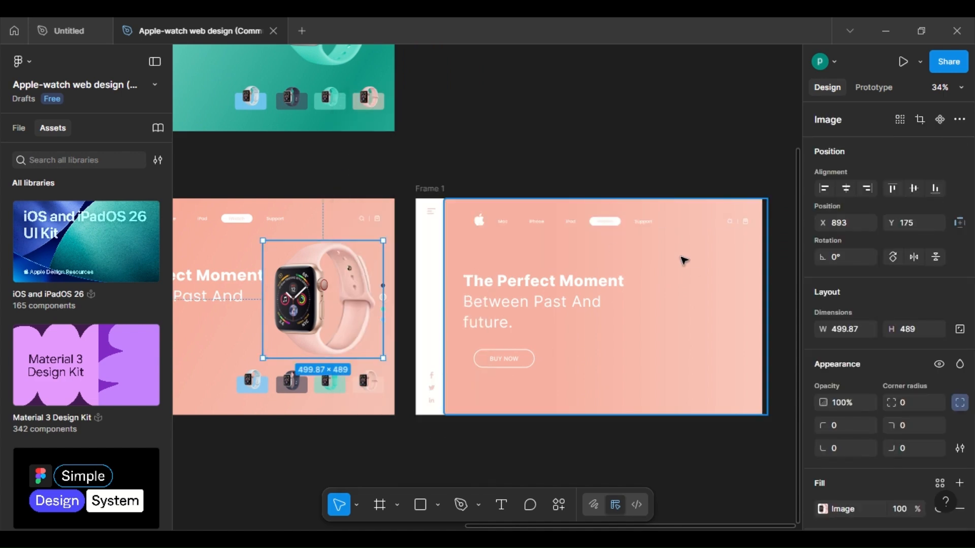
right_click(674, 251)
left_click(705, 121)
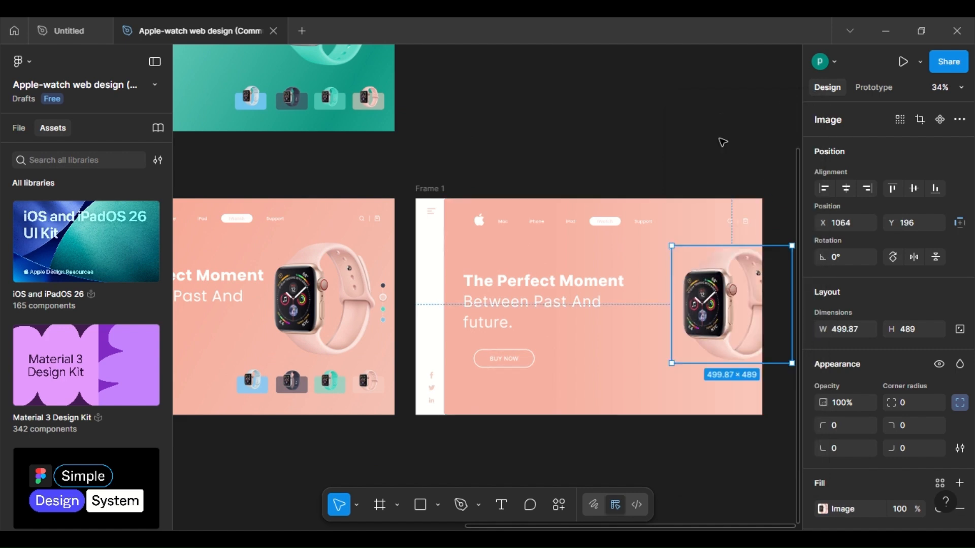
left_click_drag(735, 303, 690, 293)
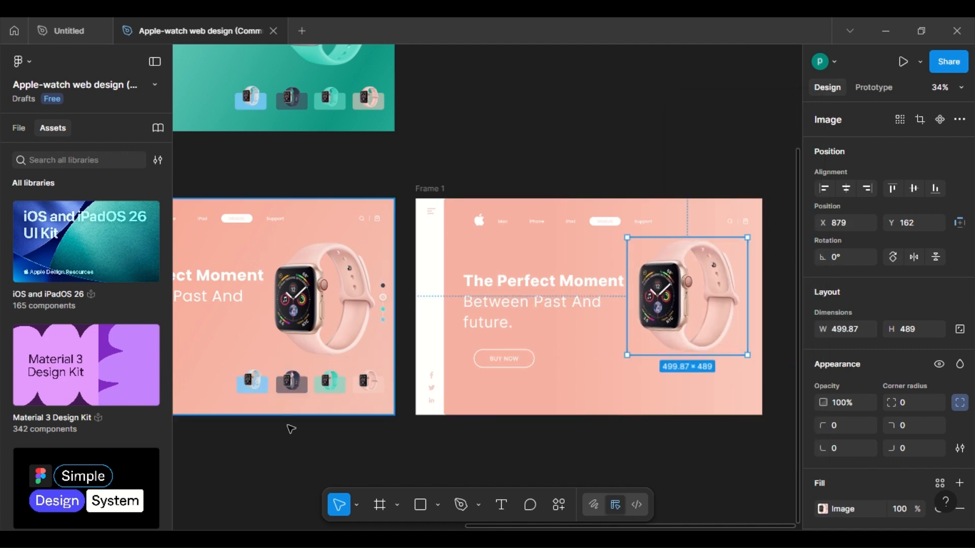
Step: Draw a rectangle about 132 × 57 near Frame 1's lower edge and fill it with the light blue sampled from the original first thumbnail tile
left_click(421, 506)
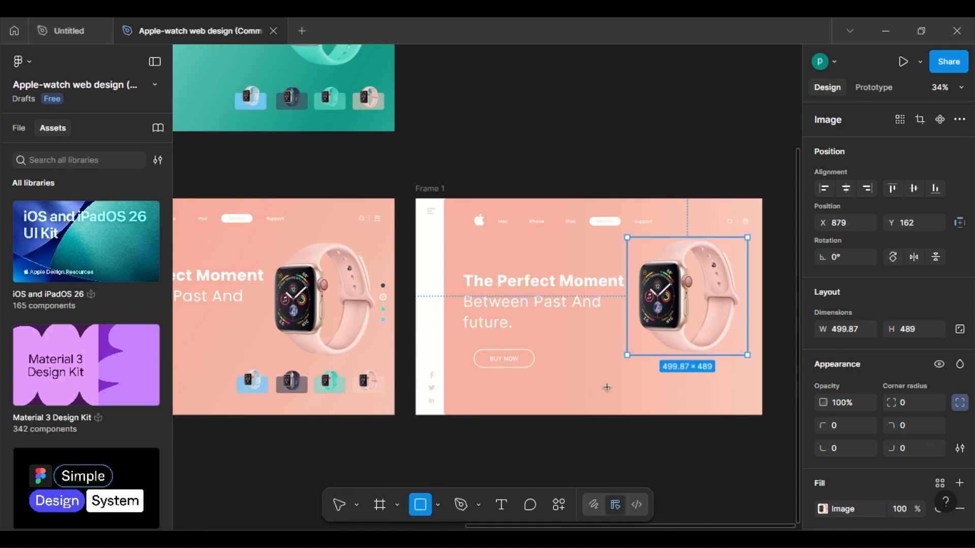
mouse_move(589, 377)
left_mouse_down()
mouse_move(627, 397)
mouse_move(622, 391)
left_mouse_up()
left_click(822, 509)
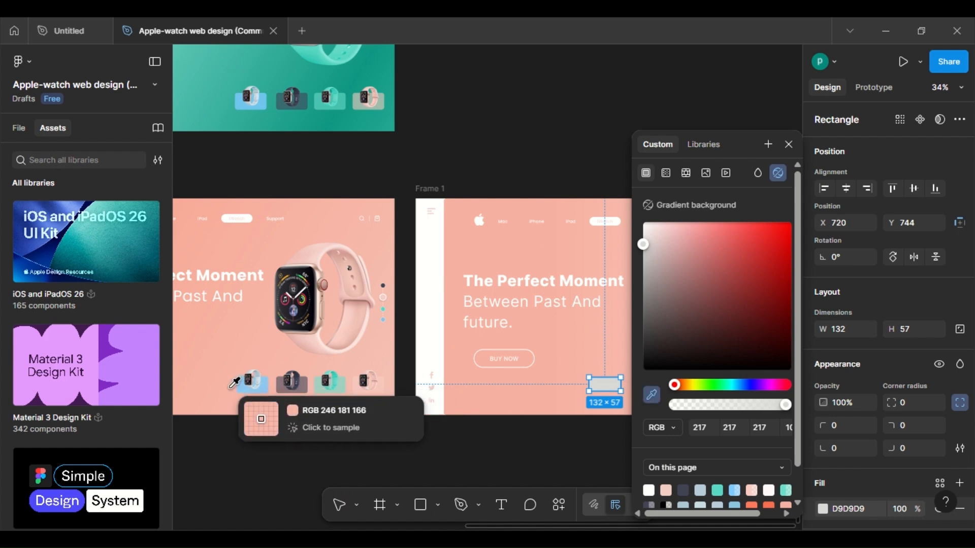
left_click(253, 386)
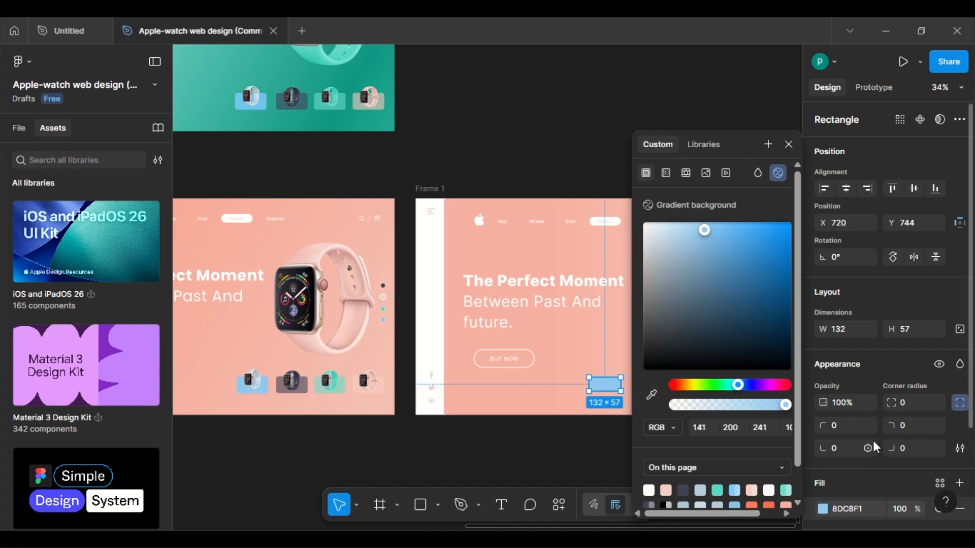
Step: Round the blue rectangle's corners to a radius of 15
left_click(914, 402)
type("1")
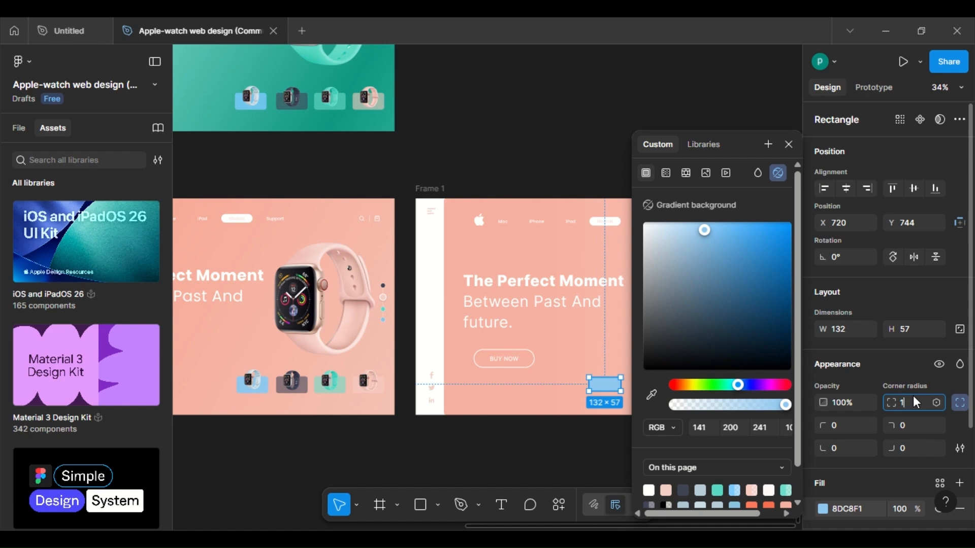
type("5")
key("Return")
left_click(588, 450)
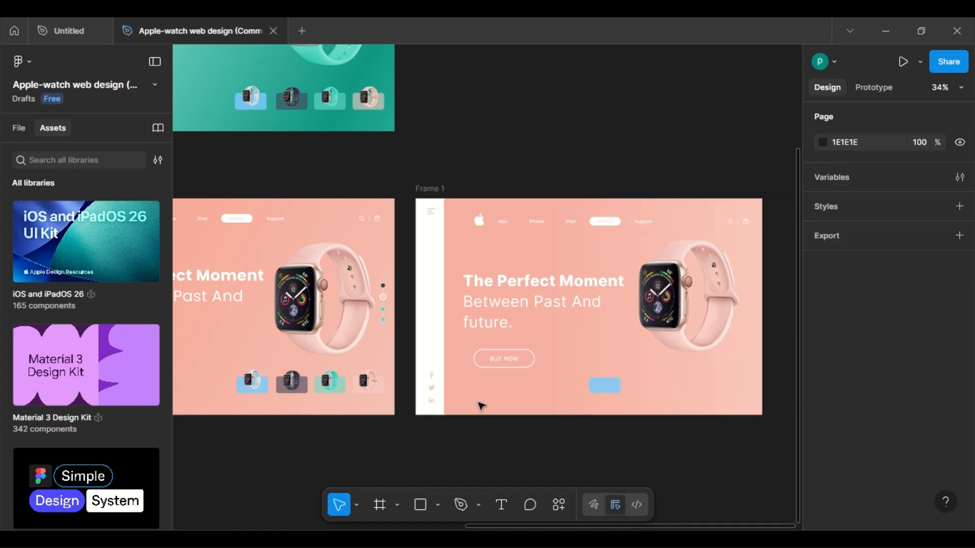
Step: Copy the first thumbnail's watch image from the original salmon page and place it over the blue rectangle, around X 742, Y 704
left_click(254, 381)
double_click(257, 380)
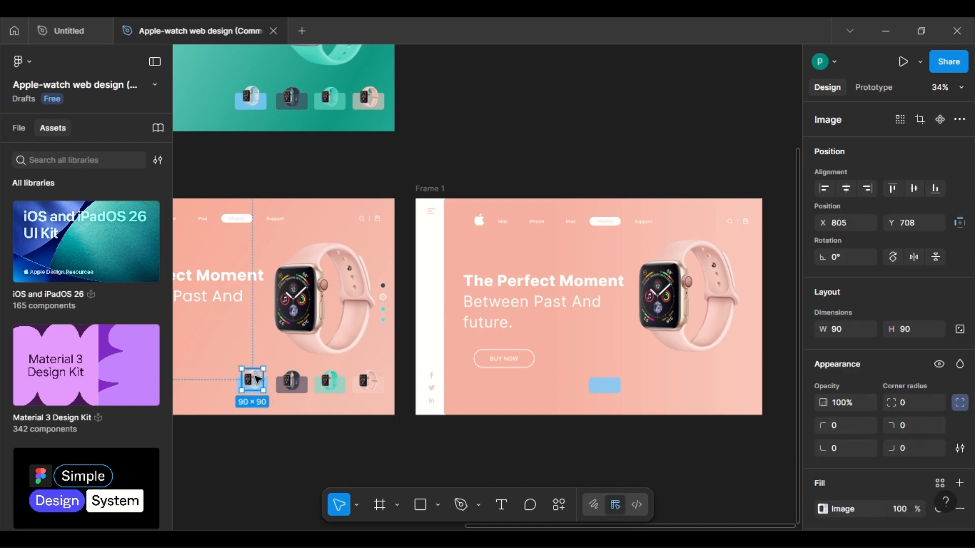
right_click(257, 379)
left_click(306, 103)
right_click(518, 110)
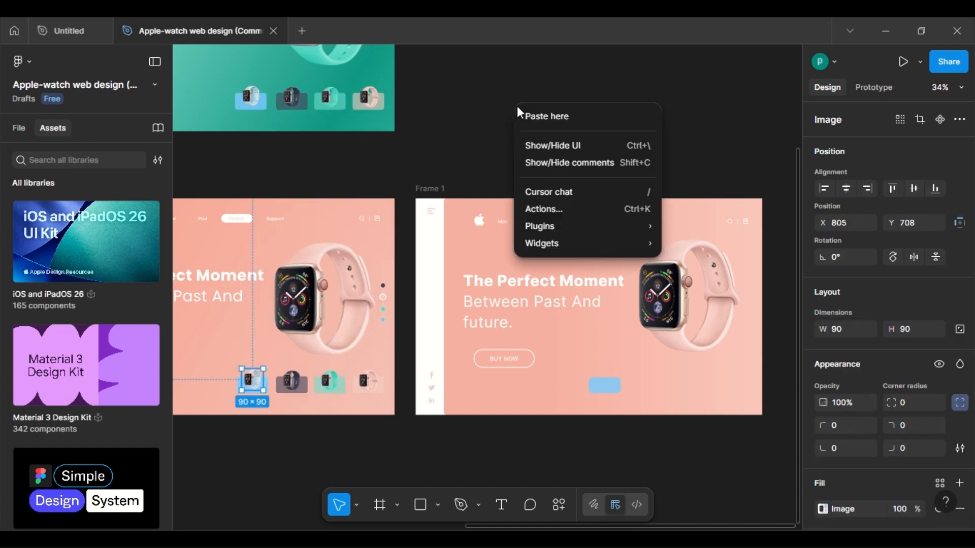
left_click(529, 116)
left_click_drag(526, 124, 607, 381)
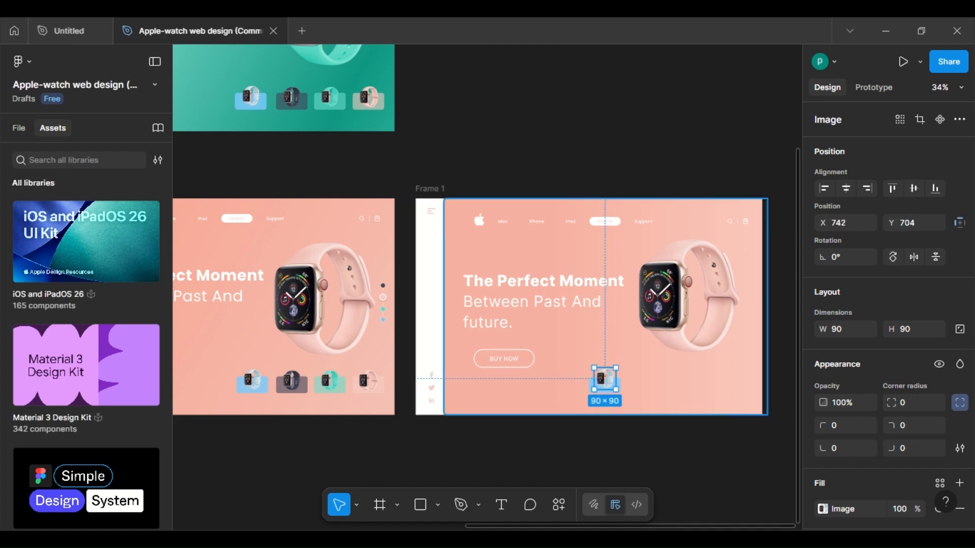
scroll(511, 452, "right", 2)
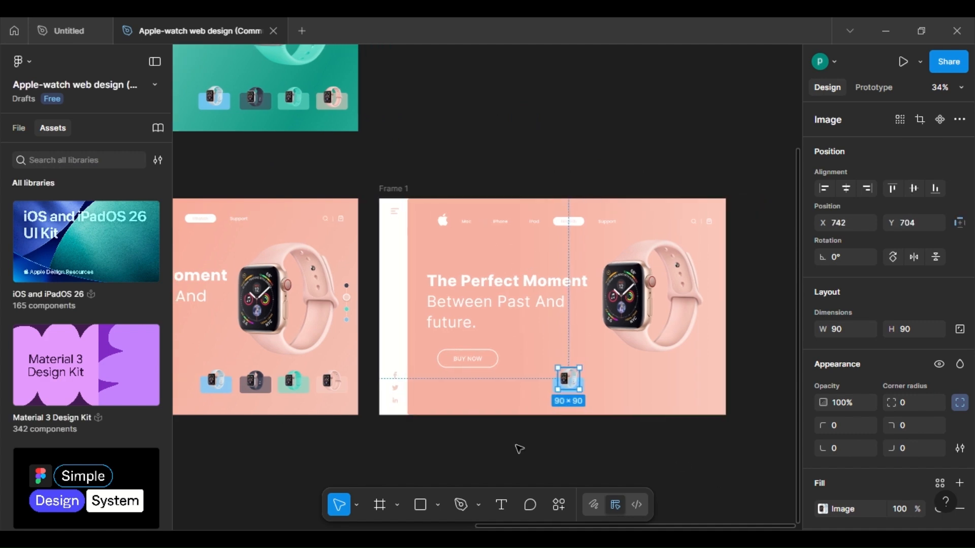
left_click(522, 448)
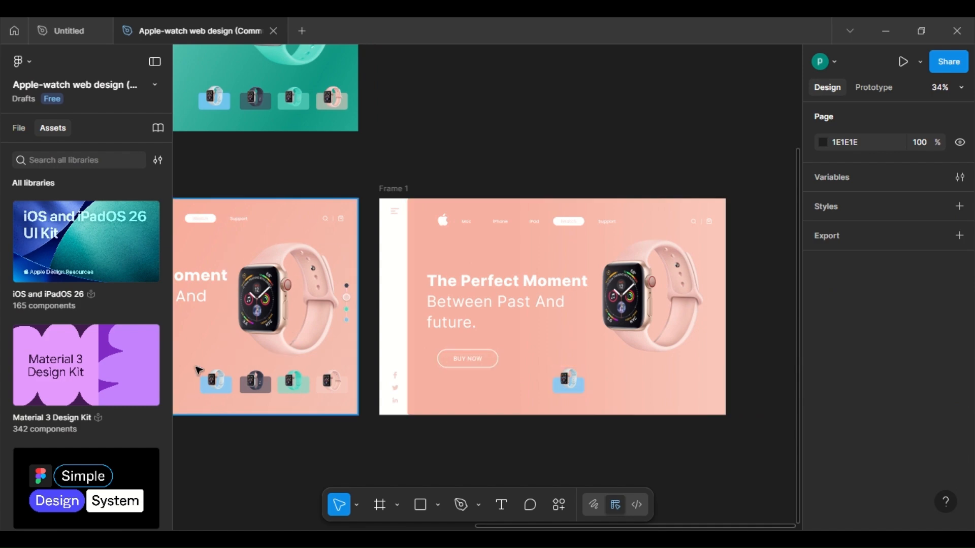
Step: Add the dark, teal and pink thumbnail tiles beside the blue one in Frame 1 and even out the row's spacing
left_click_drag(197, 367, 255, 370)
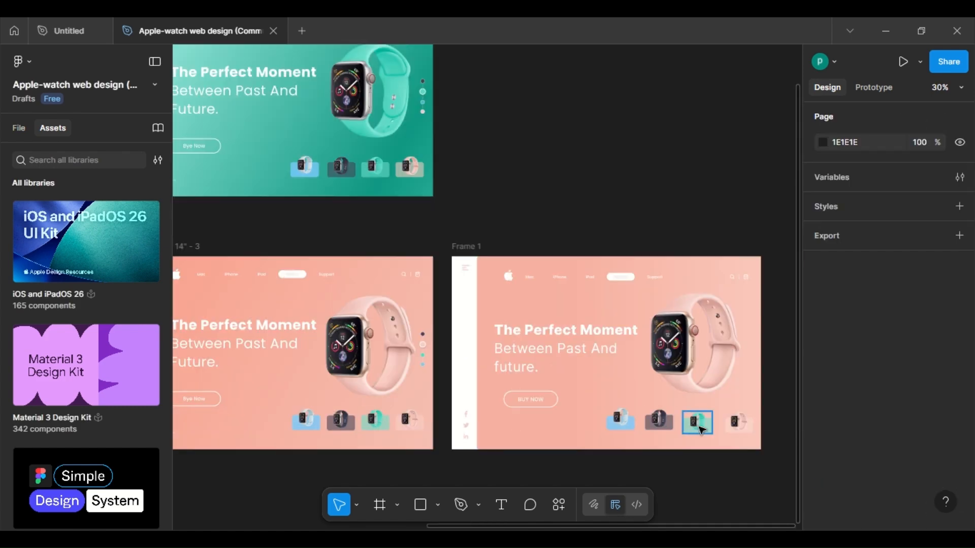
left_click_drag(699, 426, 698, 427)
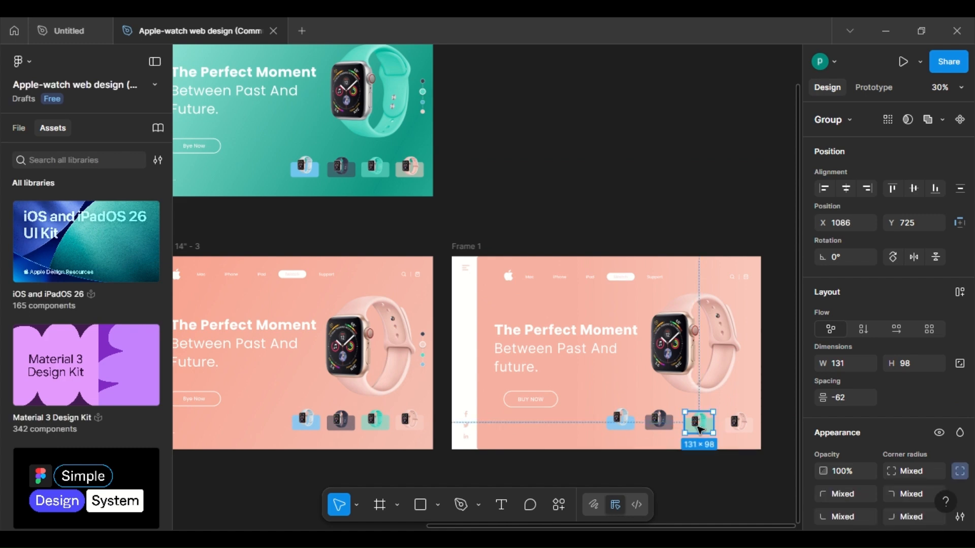
left_click(660, 425)
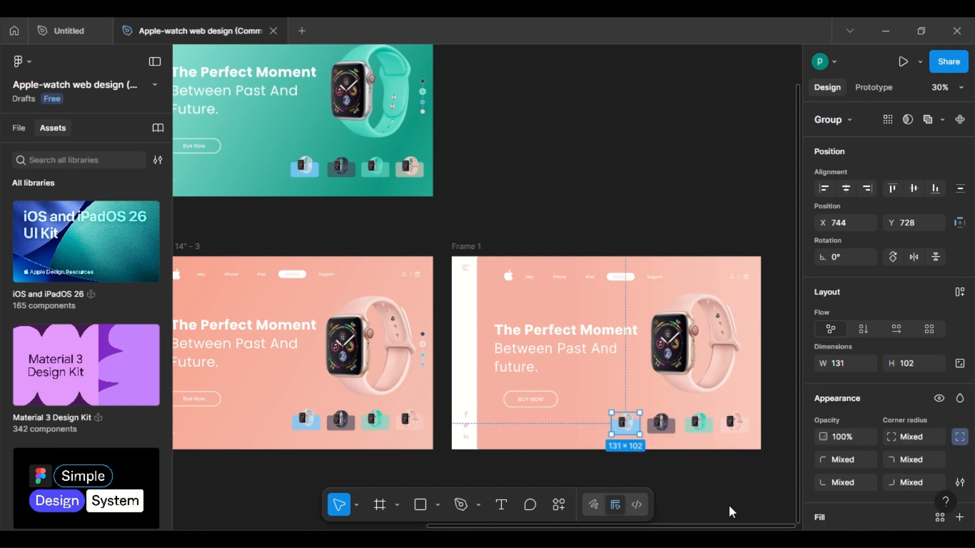
left_click(548, 472)
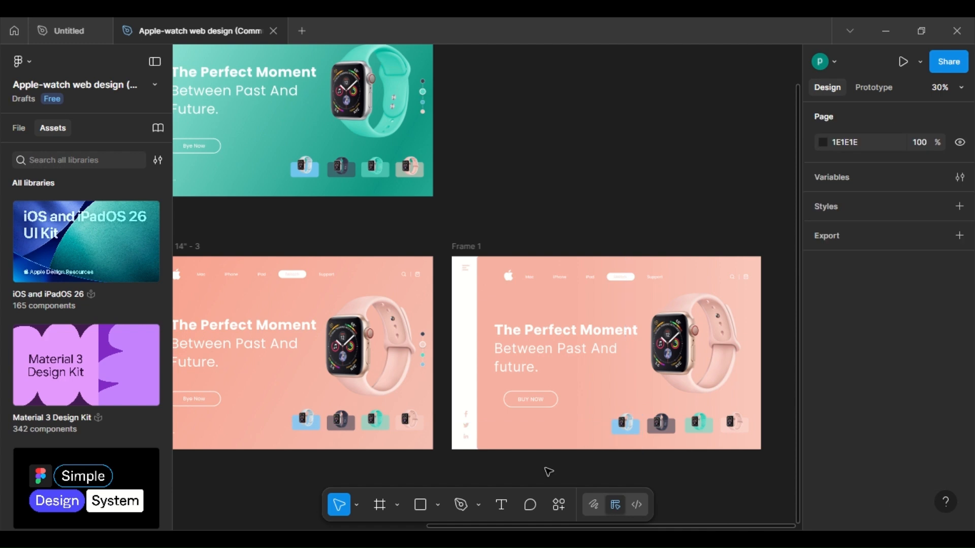
Step: Examine the vertical group of colour dots beside the watch on the original salmon page
scroll(778, 356, "up", 1)
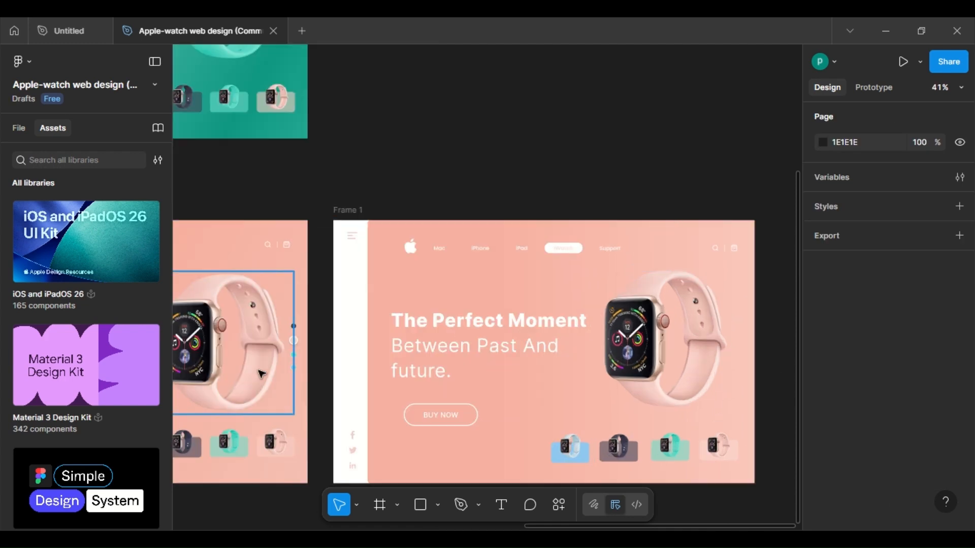
left_click(294, 344)
left_click(301, 349)
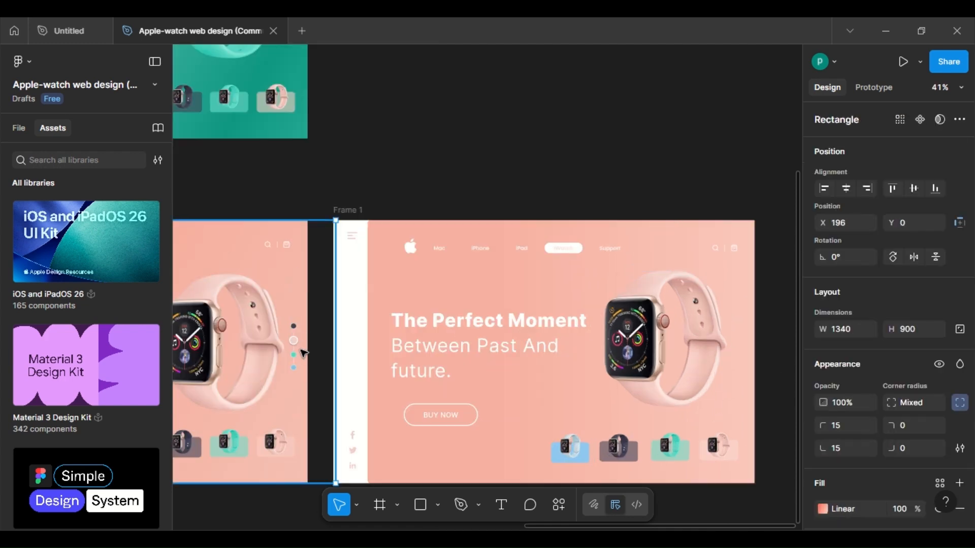
scroll(311, 344, "up", 3)
left_click(265, 337)
scroll(420, 299, "down", 1)
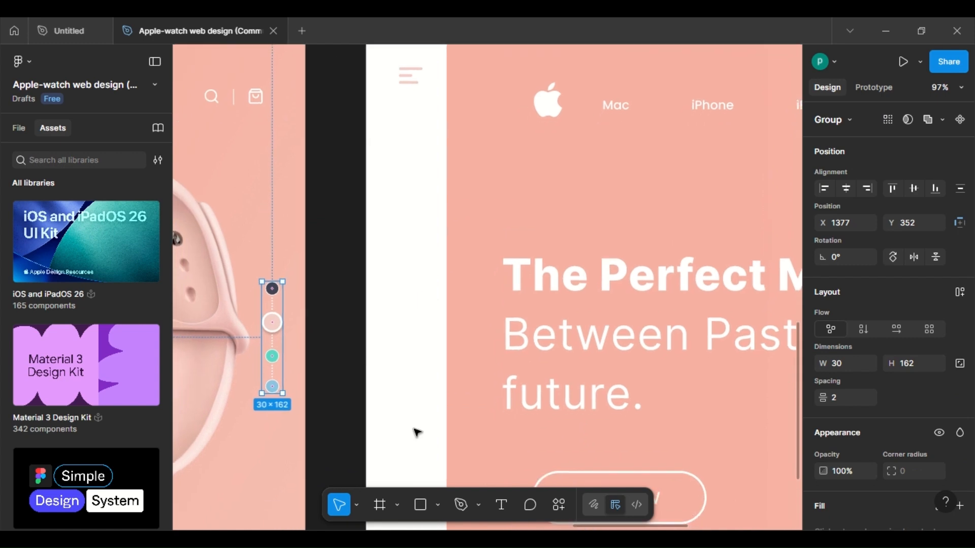
Step: Draw a circle about 15 × 15 on Frame 1's white side strip, around X 22, Y 358
left_click(437, 506)
left_click(491, 423)
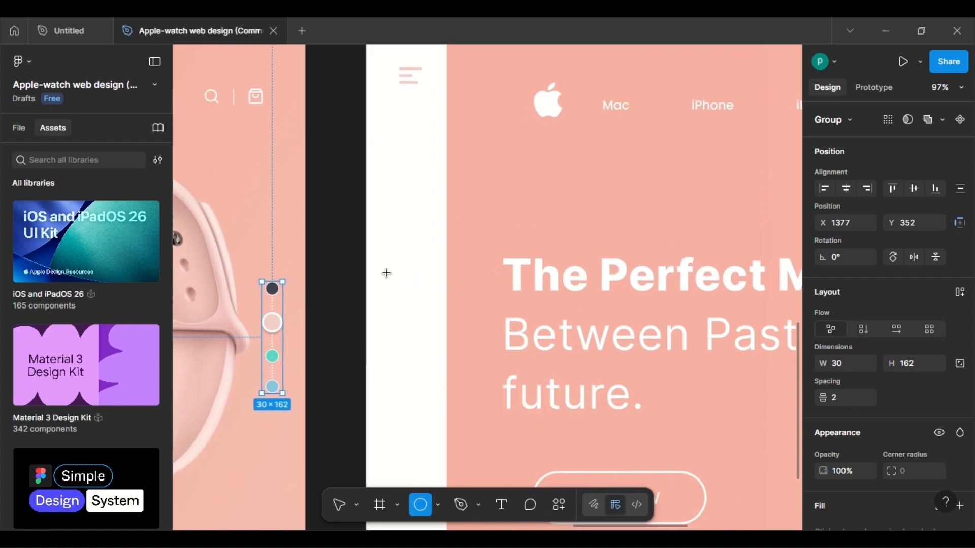
left_click_drag(382, 287, 391, 297)
left_click(401, 380)
left_click(387, 293)
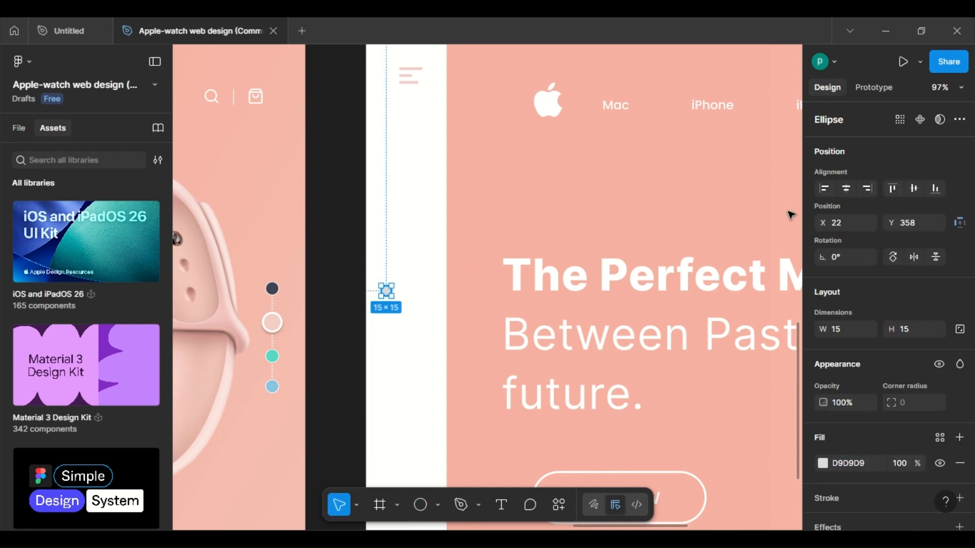
Step: Fill the small circle with near-black 1B0505 and give it a white FFFFFF stroke
scroll(903, 397, "down", 2)
left_click(822, 387)
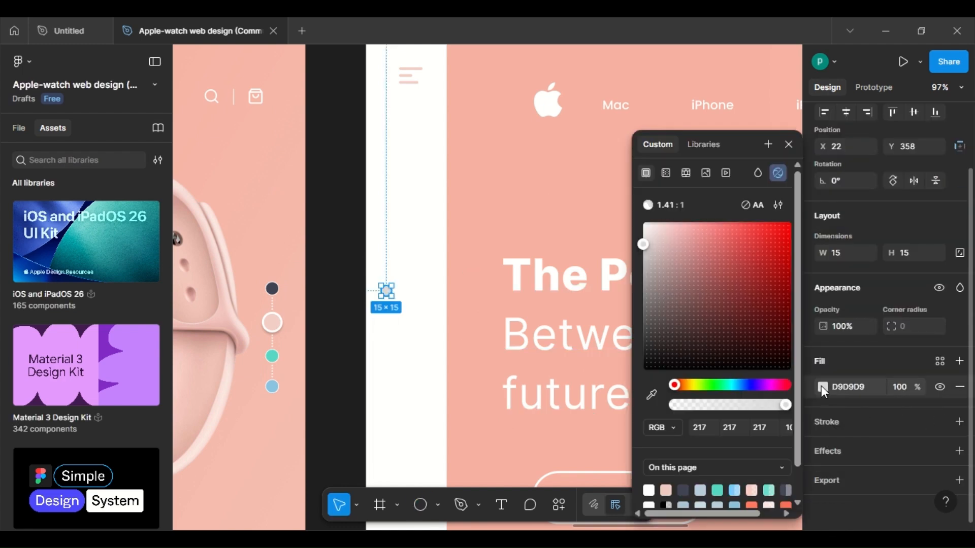
left_click(763, 354)
left_click(960, 422)
left_click(822, 447)
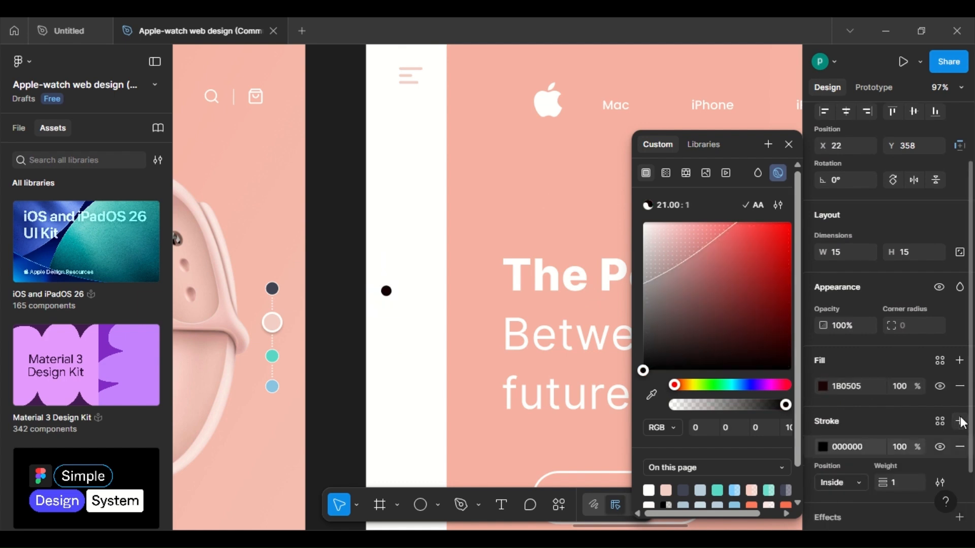
left_click(648, 488)
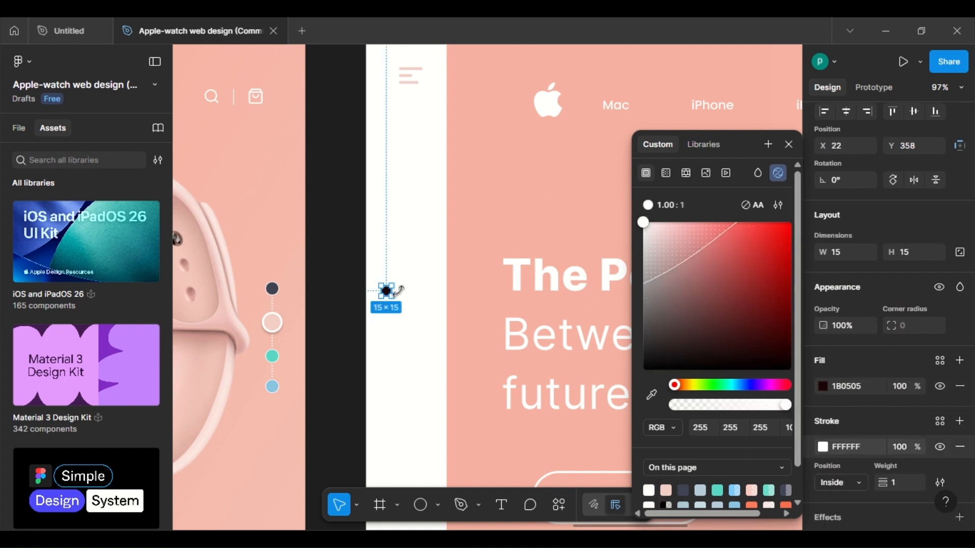
Step: Move the dark dot to about X 156, Y 350 and place a copy enlarged to about 23 × 23 directly below it
left_click_drag(387, 290, 482, 290)
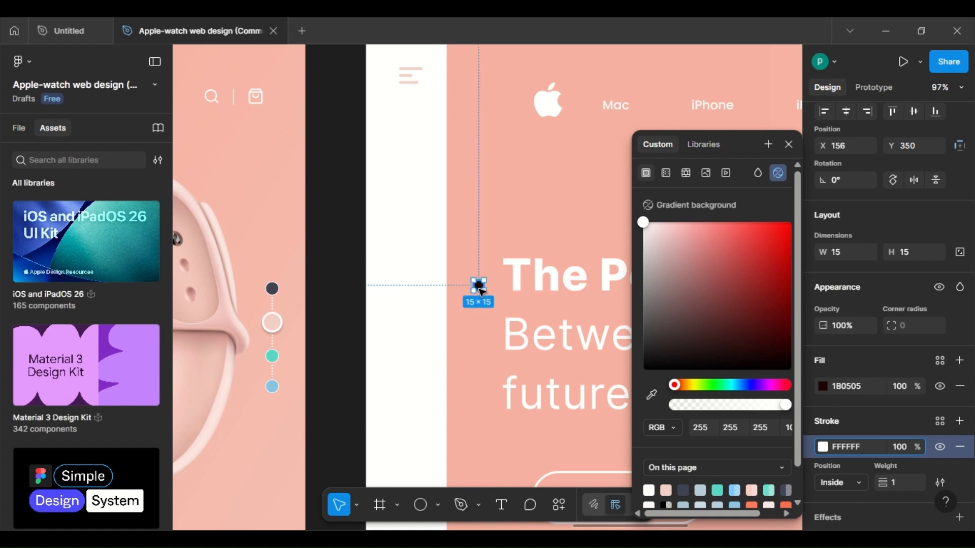
right_click(479, 285)
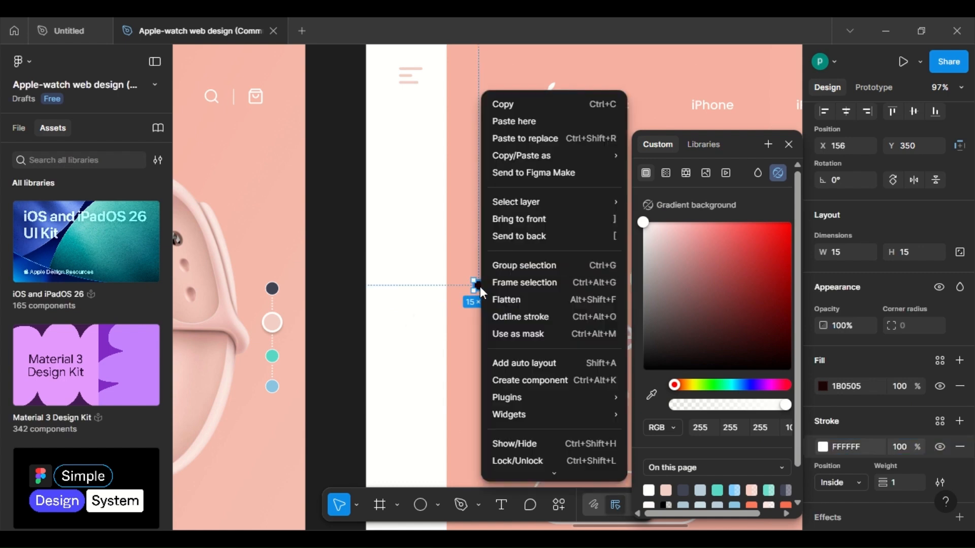
left_click(523, 110)
right_click(376, 203)
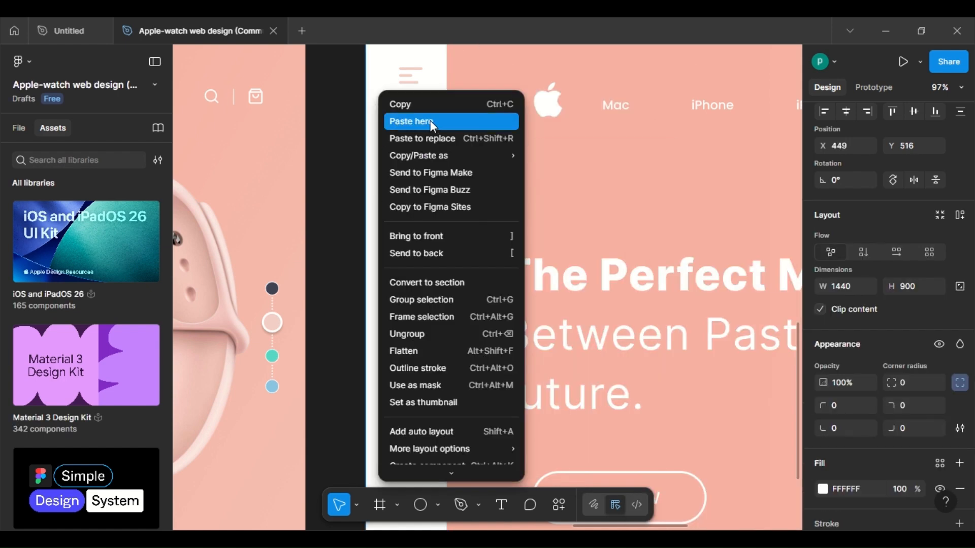
left_click(399, 120)
left_click_drag(383, 205, 480, 313)
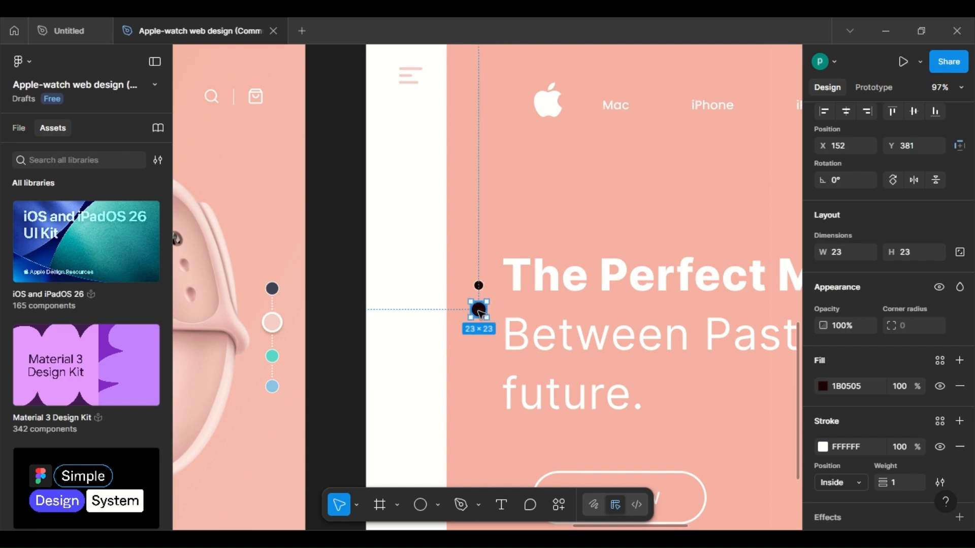
Step: Fill the larger dot with the pale pink F2CEC6 sampled from the original page and set its stroke weight to 3
left_click(823, 387)
key("i")
left_click(272, 323)
left_click(905, 482)
type("3")
key("Return")
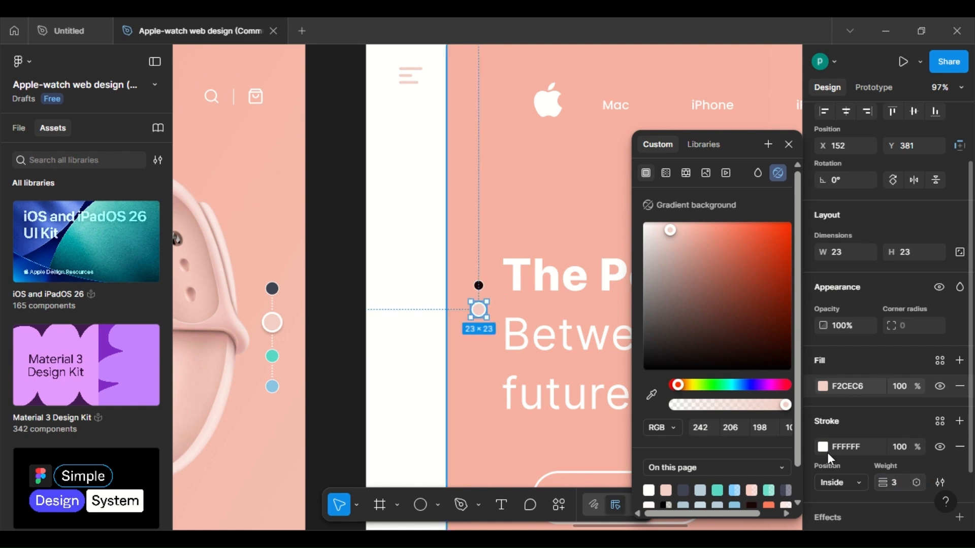
left_click(569, 435)
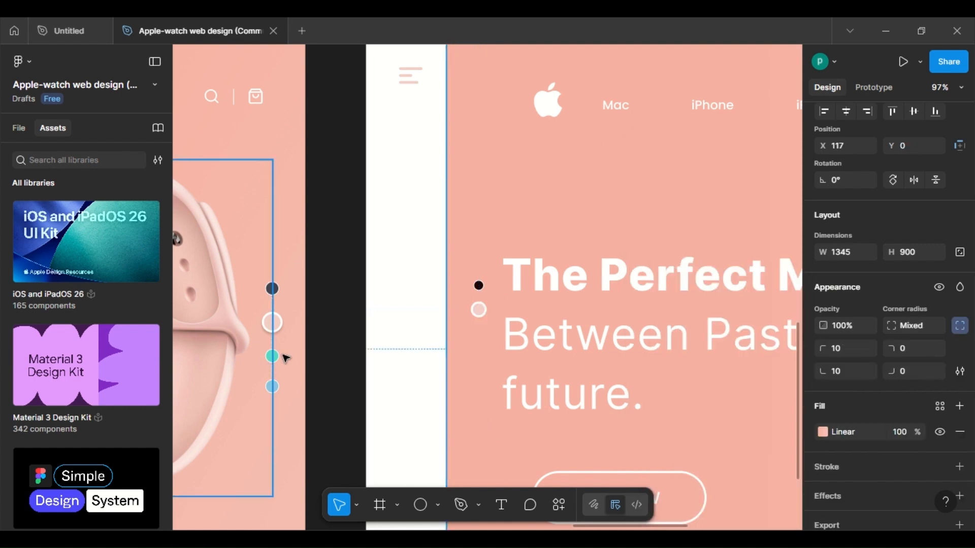
Step: Draw a white connector dot about 5 × 5 between the dark and pink dots, around X 161, Y 368
left_click(421, 505)
left_click_drag(473, 347, 484, 301)
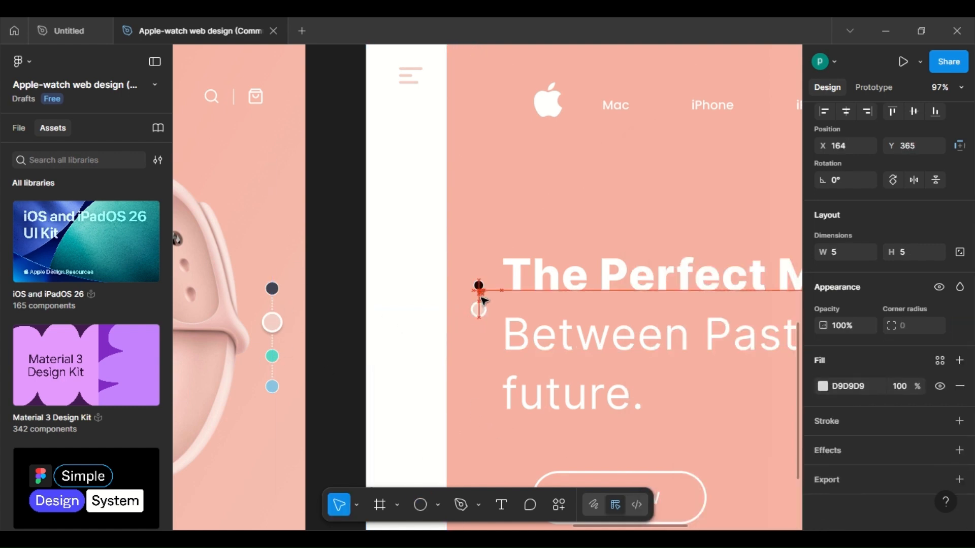
scroll(483, 299, "up", 5)
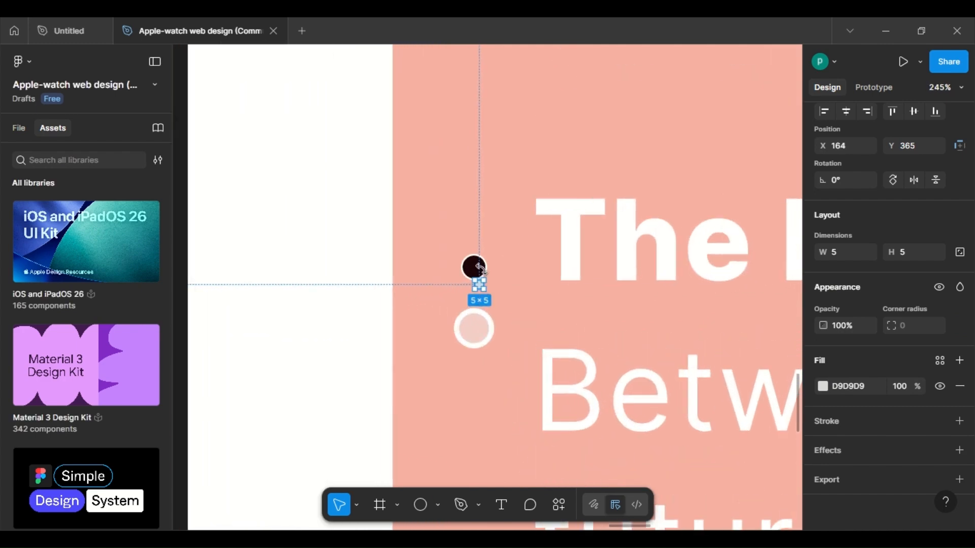
left_click_drag(481, 287, 482, 293)
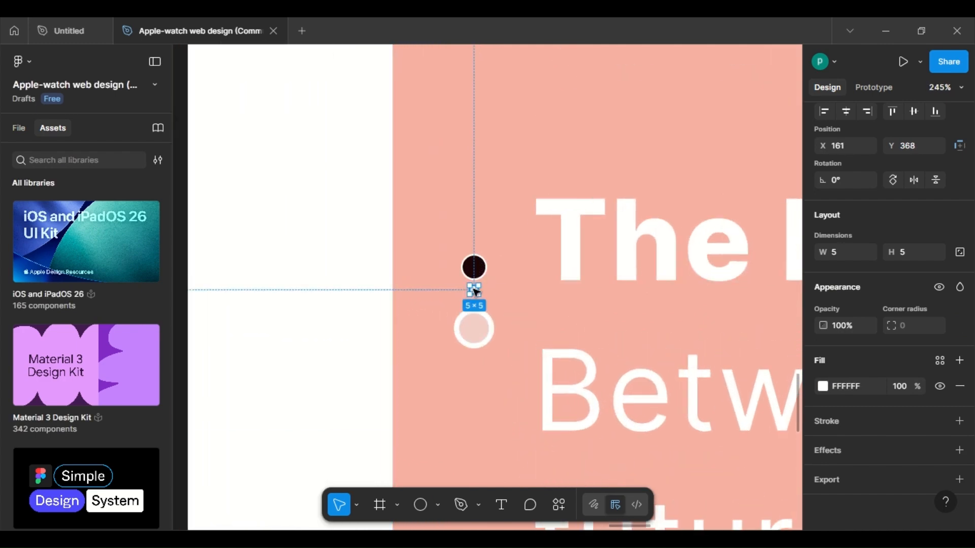
Step: Copy the small white connector dot and place the duplicate directly below it, just above the pink dot
right_click(475, 290)
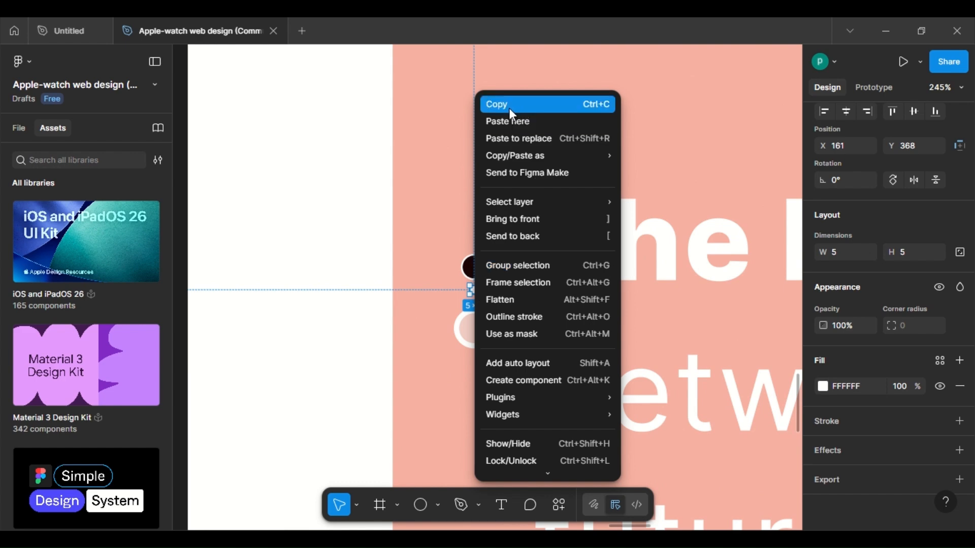
right_click(423, 133)
left_click(453, 126)
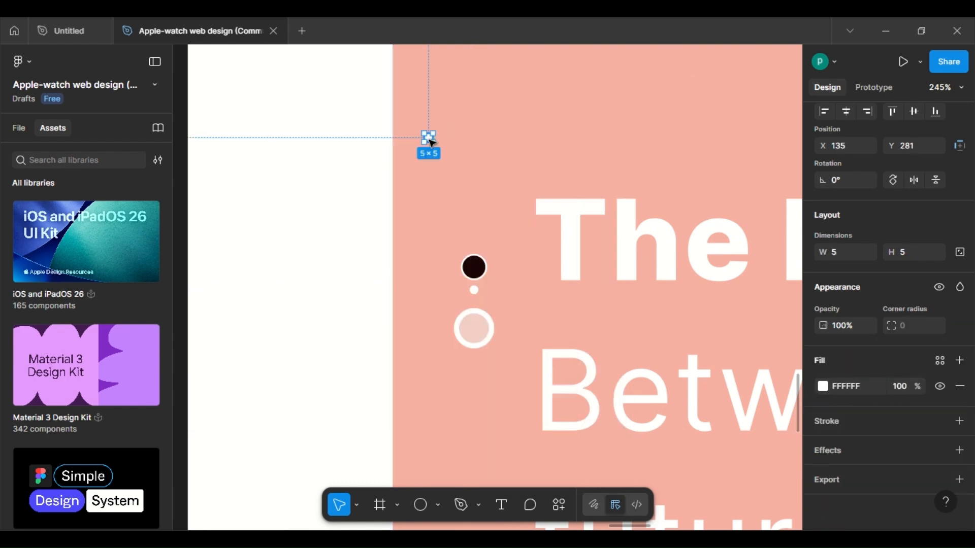
left_click_drag(429, 144, 474, 306)
left_click(370, 305)
scroll(413, 315, "down", 5)
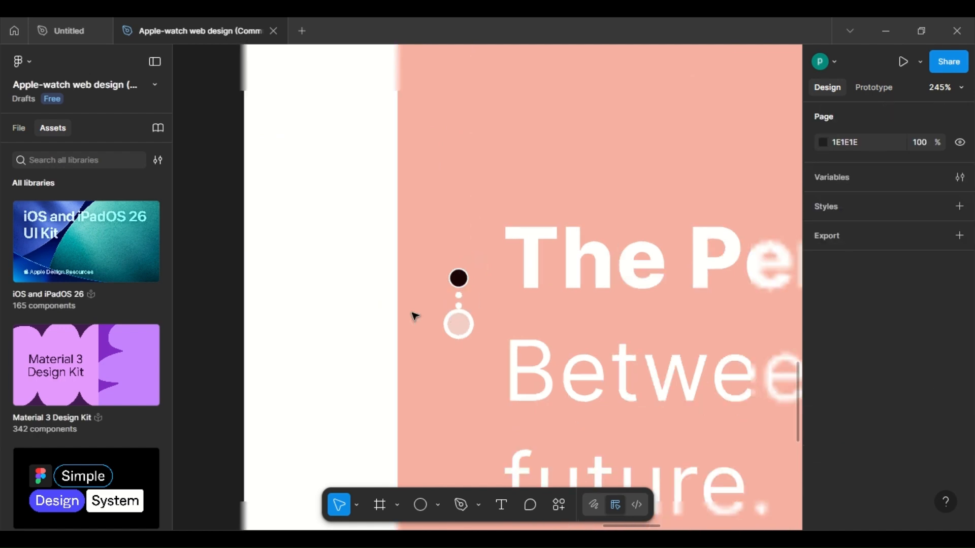
scroll(414, 316, "down", 6)
scroll(415, 316, "up", 7)
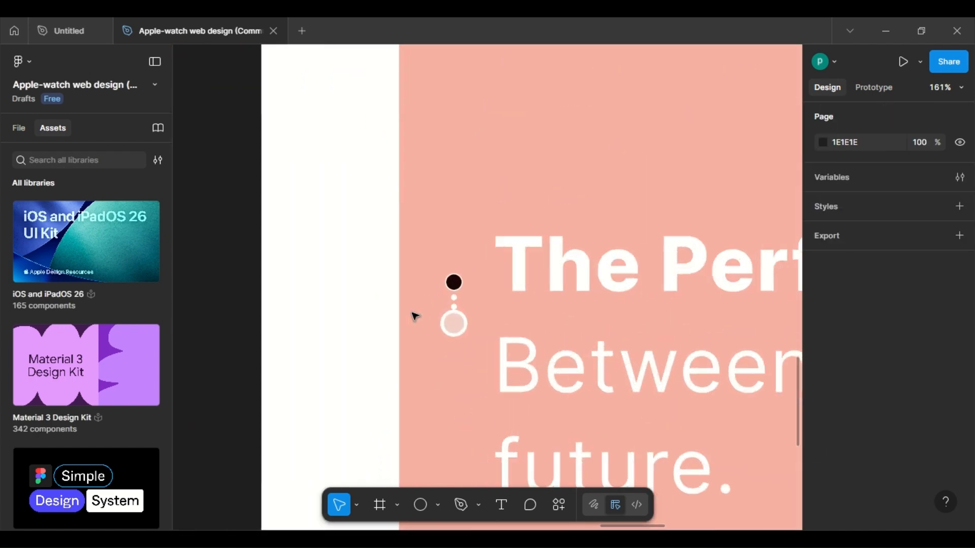
Step: Review the recreated Frame 1 and the original blue, green, dark and salmon watch pages
scroll(753, 338, "down", 3)
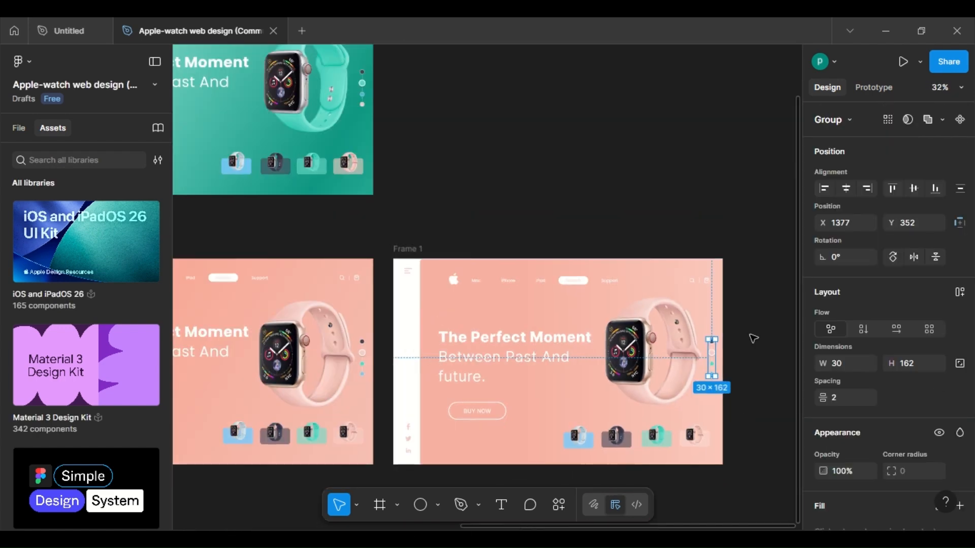
left_click(761, 323)
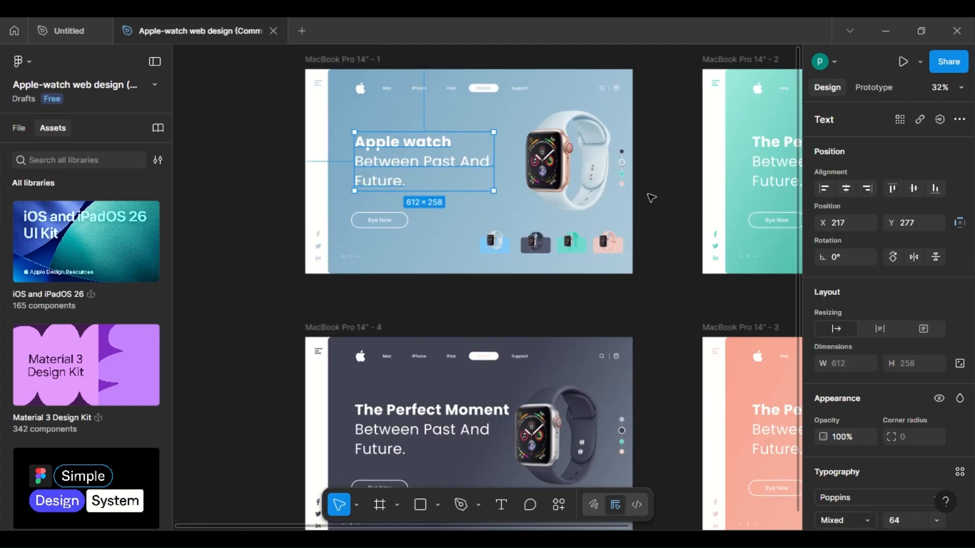
left_click(648, 196)
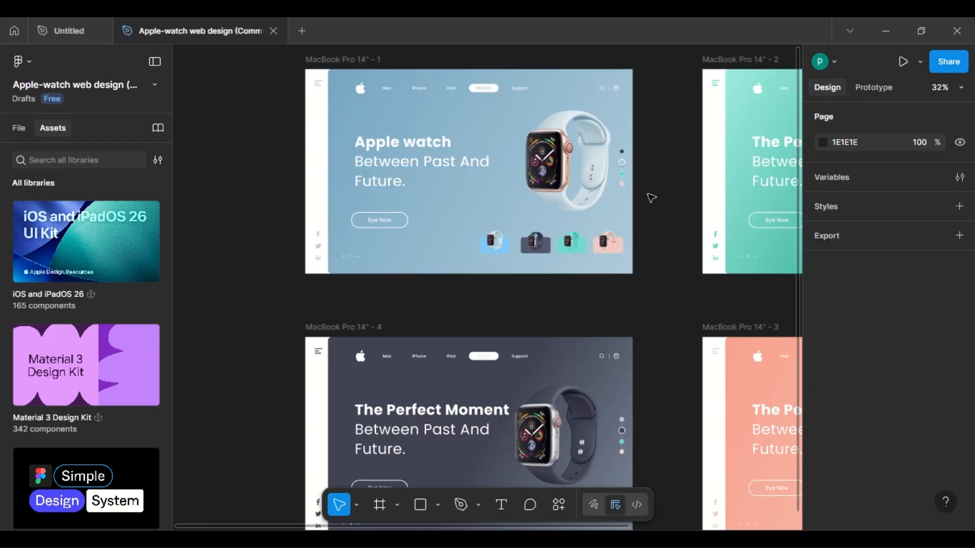
scroll(650, 196, "right", 5)
scroll(652, 197, "down", 1)
scroll(651, 197, "right", 10)
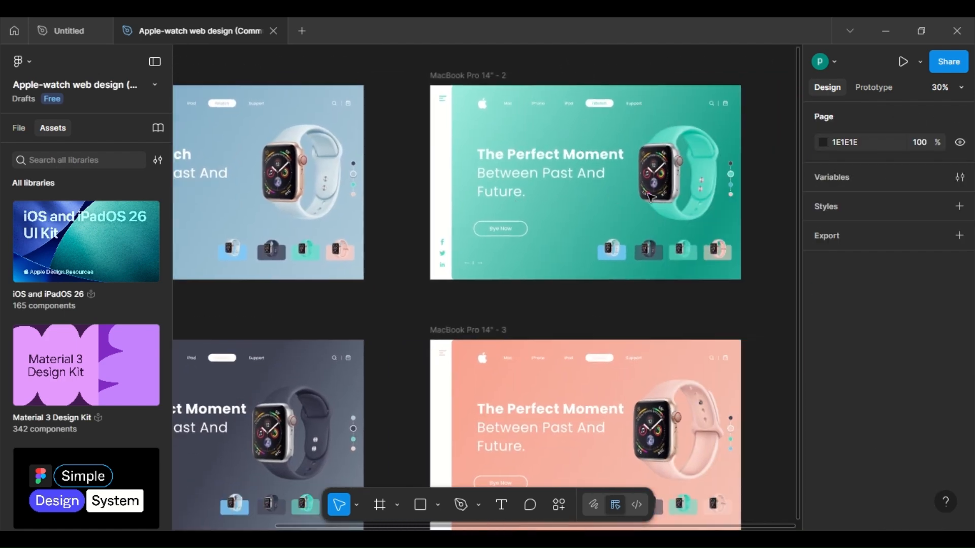
scroll(651, 197, "up", 3)
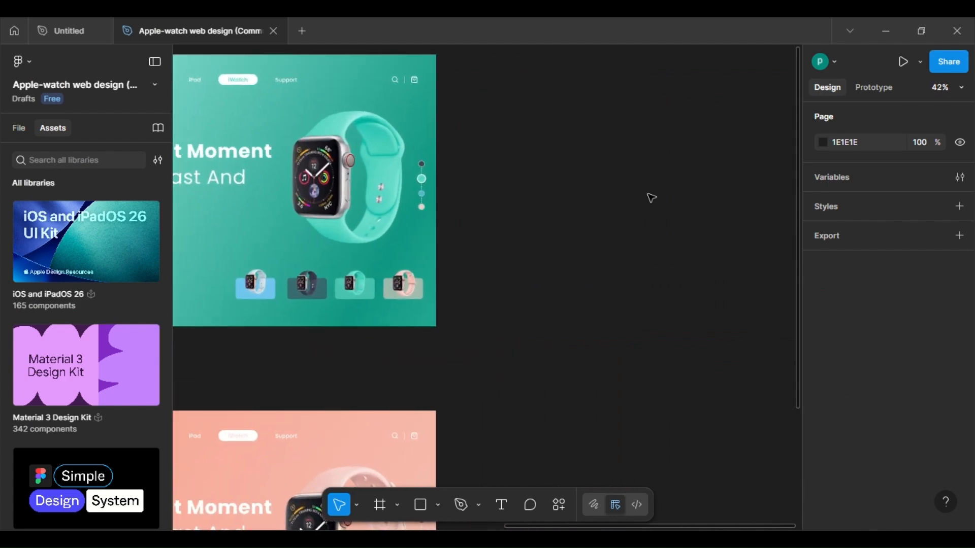
scroll(651, 197, "left", 5)
scroll(651, 197, "left", 2)
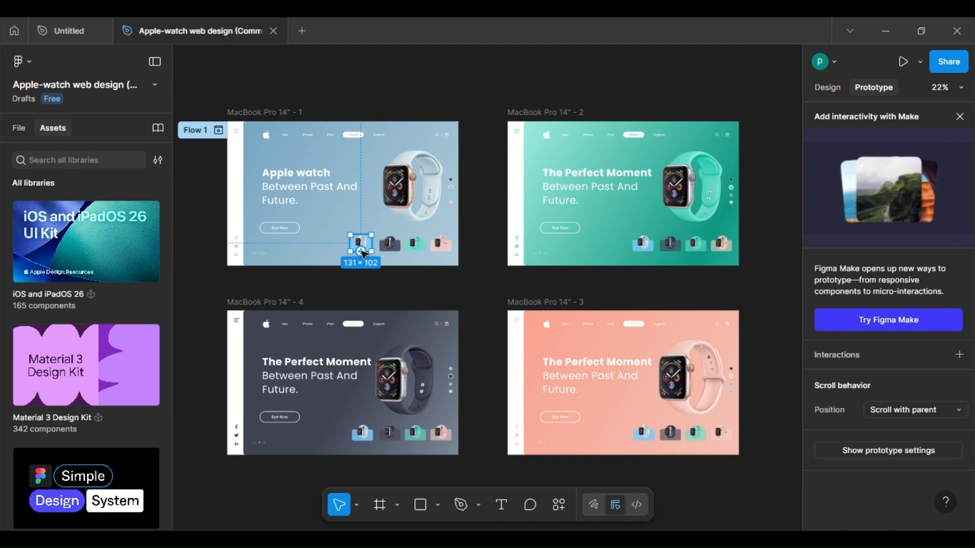
Step: Give the blue watch thumbnail on MacBook Pro 14" - 1 an on-click interaction that navigates to MacBook Pro 14" - 2
left_click_drag(363, 254, 457, 257)
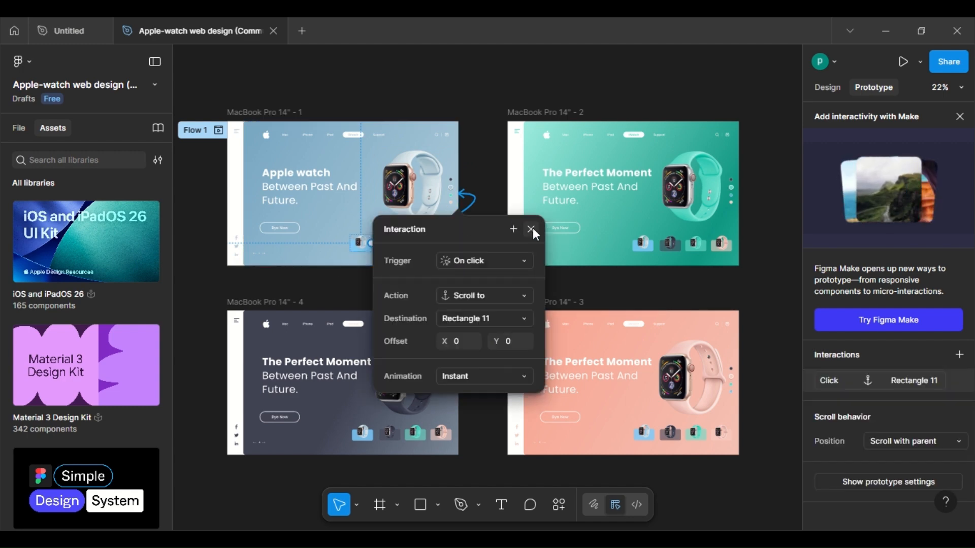
left_click(514, 296)
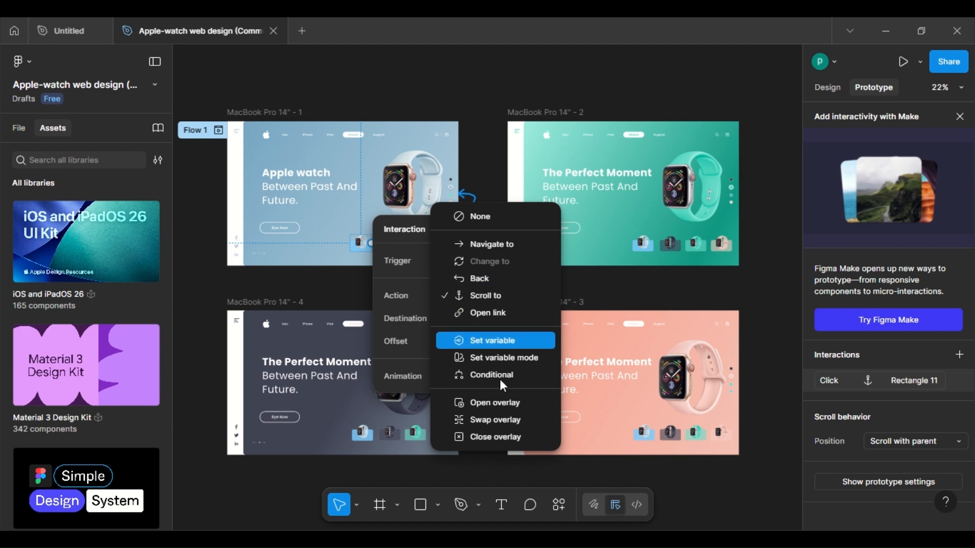
scroll(496, 345, "down", 1)
left_click(513, 231)
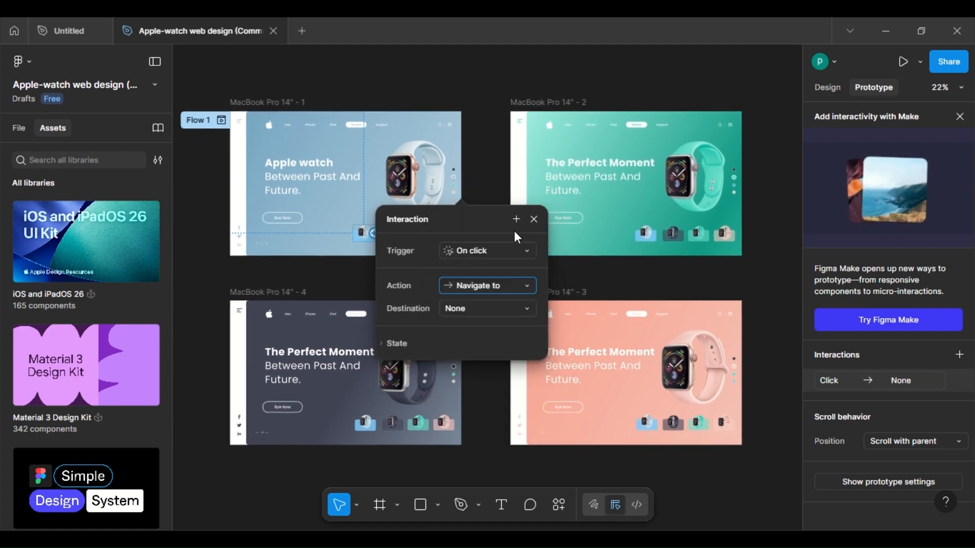
left_click(473, 306)
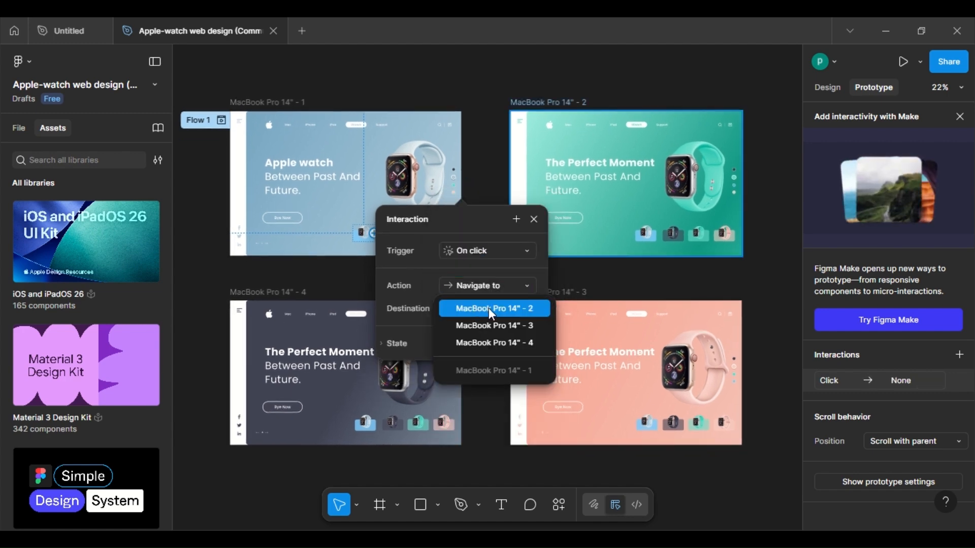
left_click(489, 308)
Step: Set the blue thumbnail's transition to Smart animate with an Ease in curve and a duration of 800 ms
left_click(507, 337)
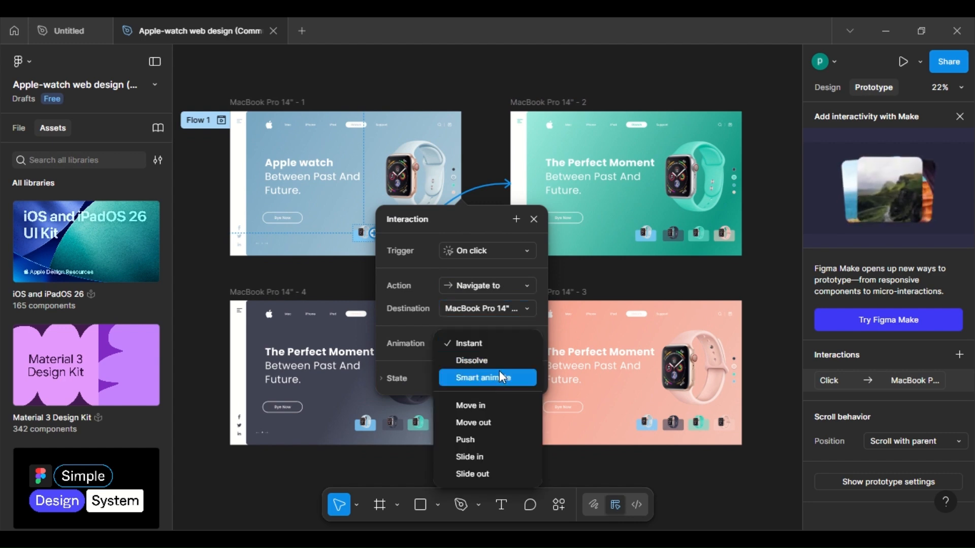
left_click(499, 374)
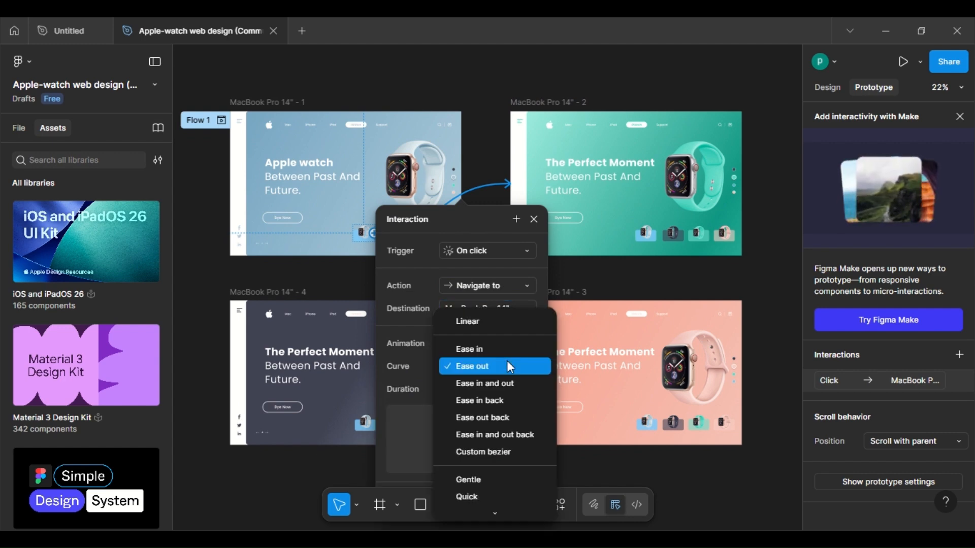
left_click(477, 346)
left_click(488, 387)
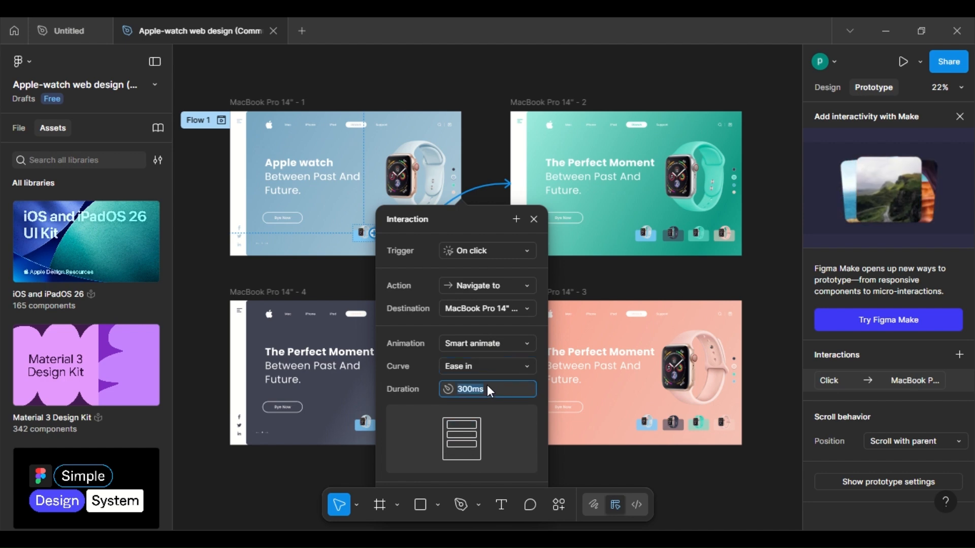
type("800")
key("Return")
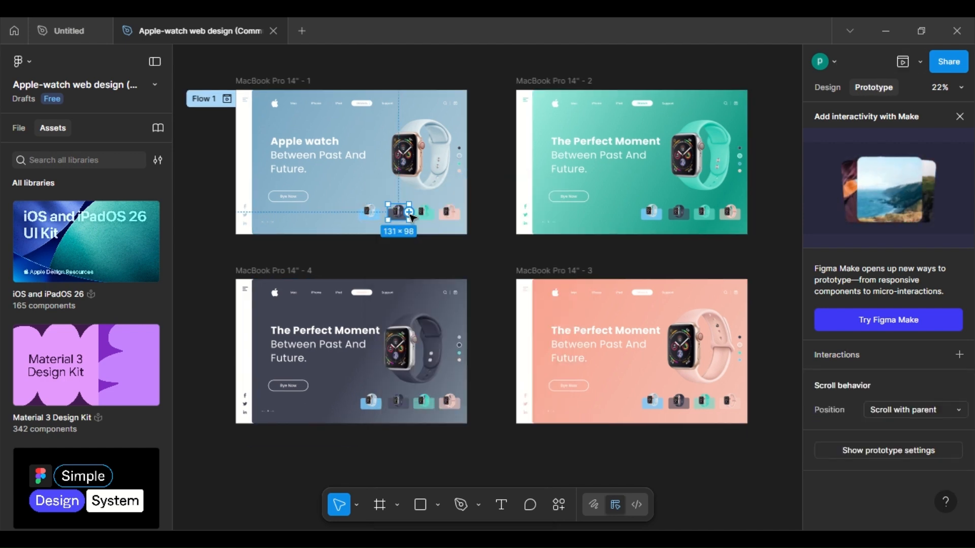
Step: Link the dark watch thumbnail on MacBook Pro 14" - 1 to MacBook Pro 14" - 4 on click, with an 800 ms duration
left_click_drag(410, 213, 396, 272)
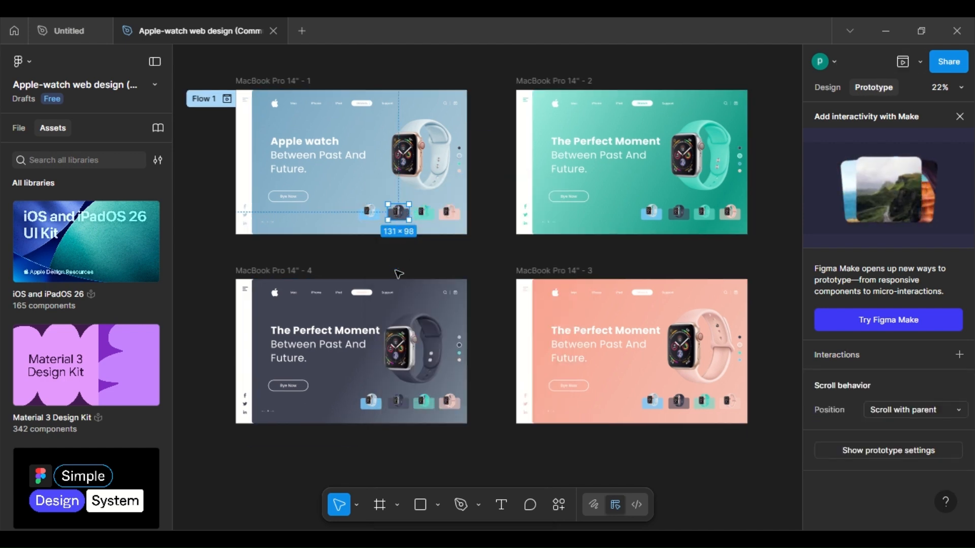
left_click_drag(399, 221, 392, 339)
scroll(402, 350, "down", 3)
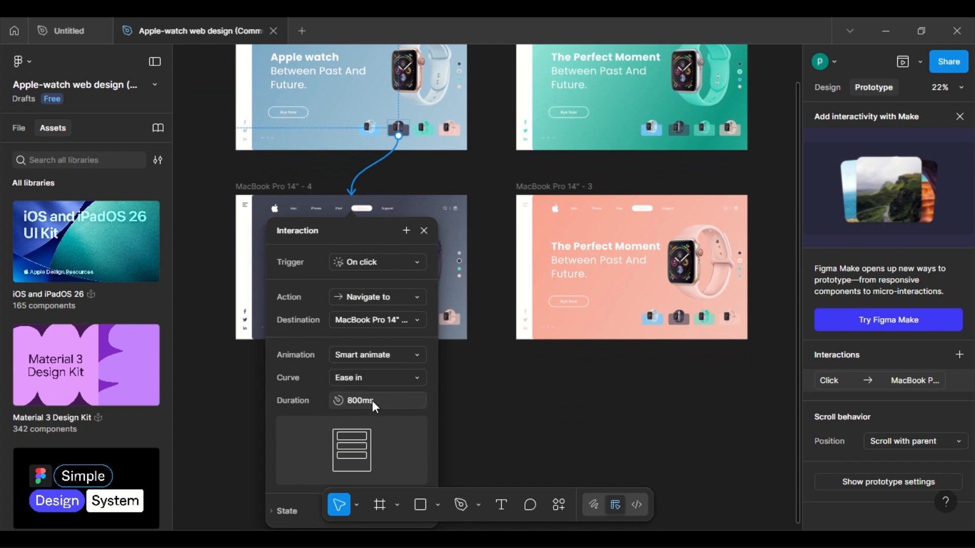
left_click(372, 400)
type("800")
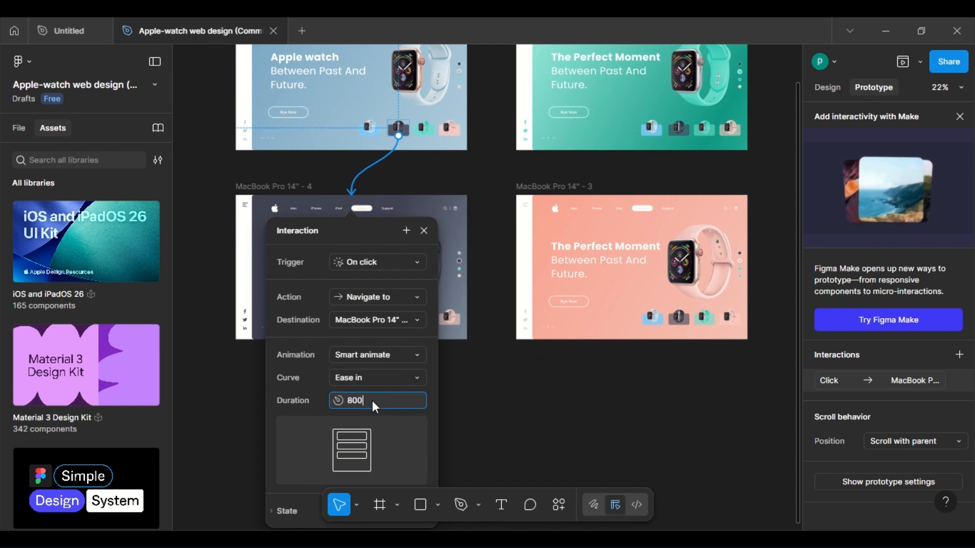
key("Return")
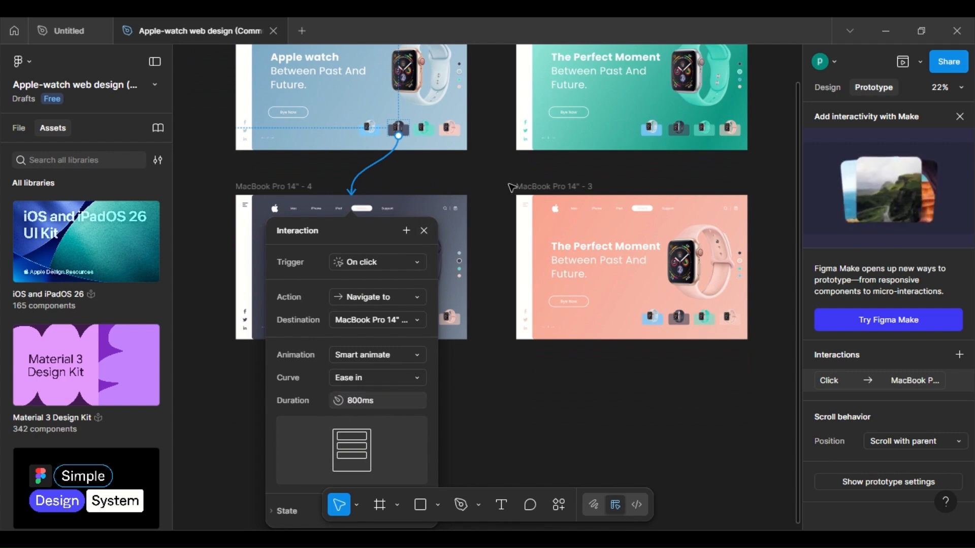
Step: On MacBook Pro 14" - 1, link the green thumbnail to MacBook Pro 14" - 2 and the pink thumbnail to MacBook Pro 14" - 3
scroll(425, 270, "up", 3)
left_click(422, 201)
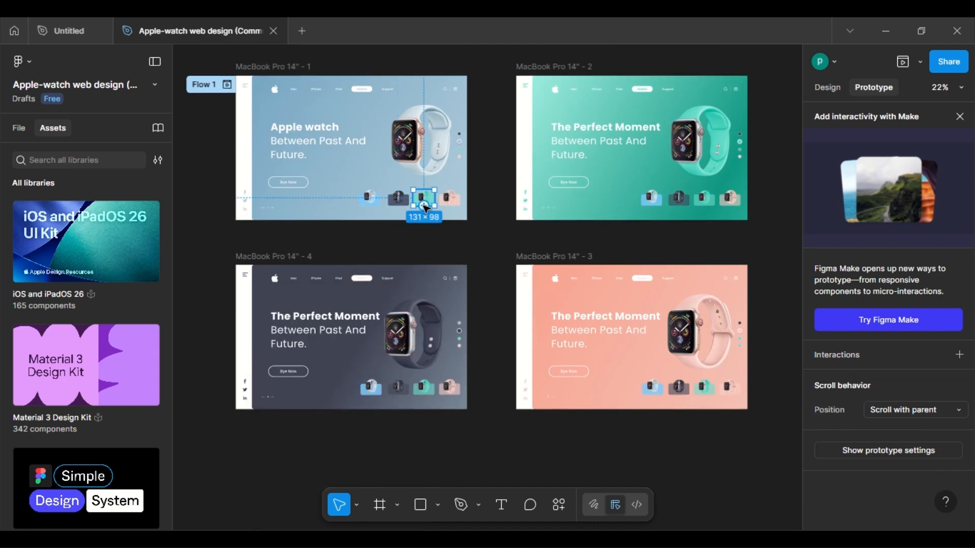
left_click_drag(424, 205, 534, 203)
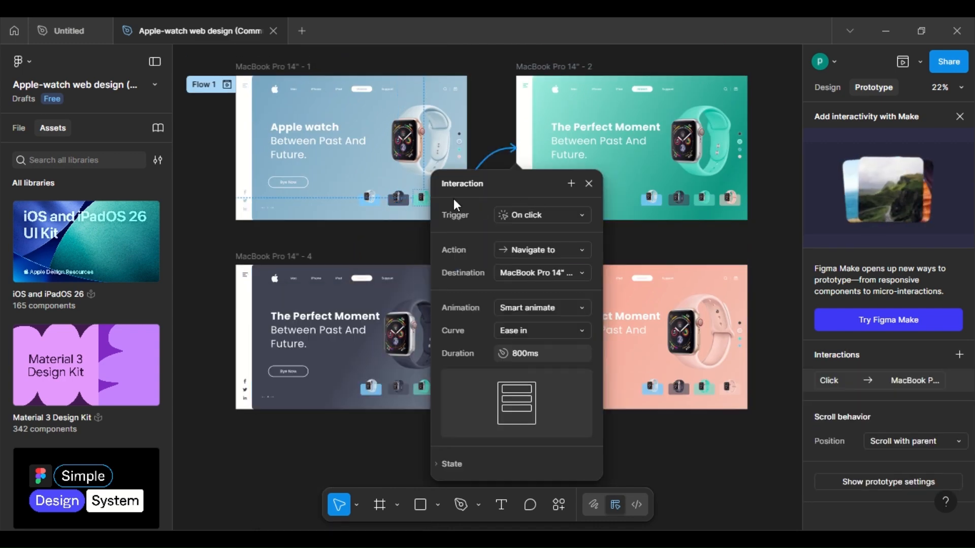
scroll(543, 291, "down", 1)
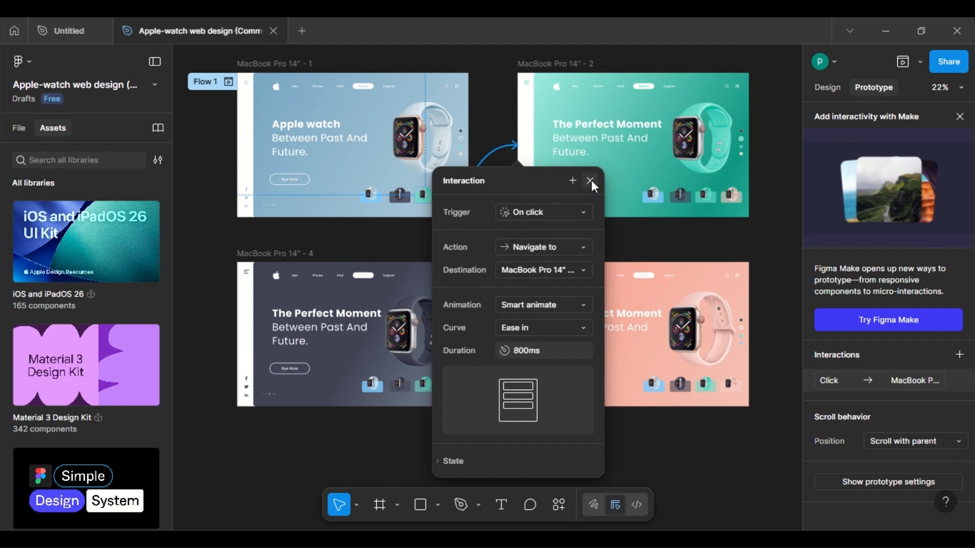
left_click(590, 181)
left_click(454, 202)
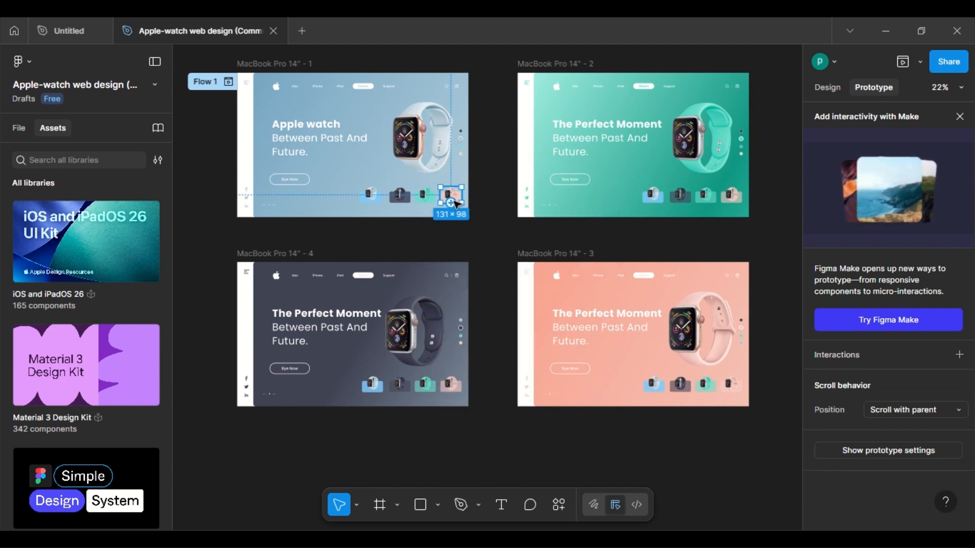
left_click_drag(453, 202, 535, 265)
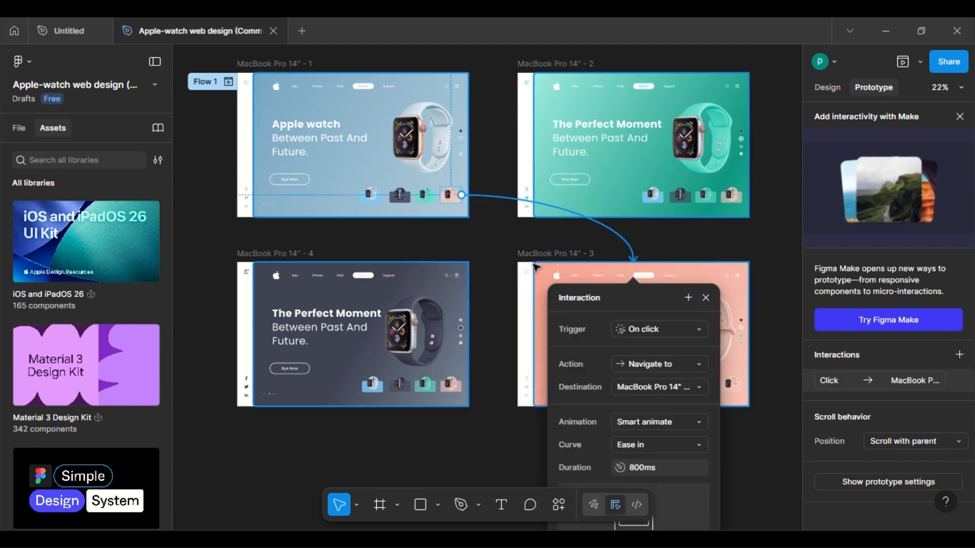
Step: On MacBook Pro 14" - 2, link the blue thumbnail to MacBook Pro 14" - 1 and the dark thumbnail to MacBook Pro 14" - 4
left_click(663, 197)
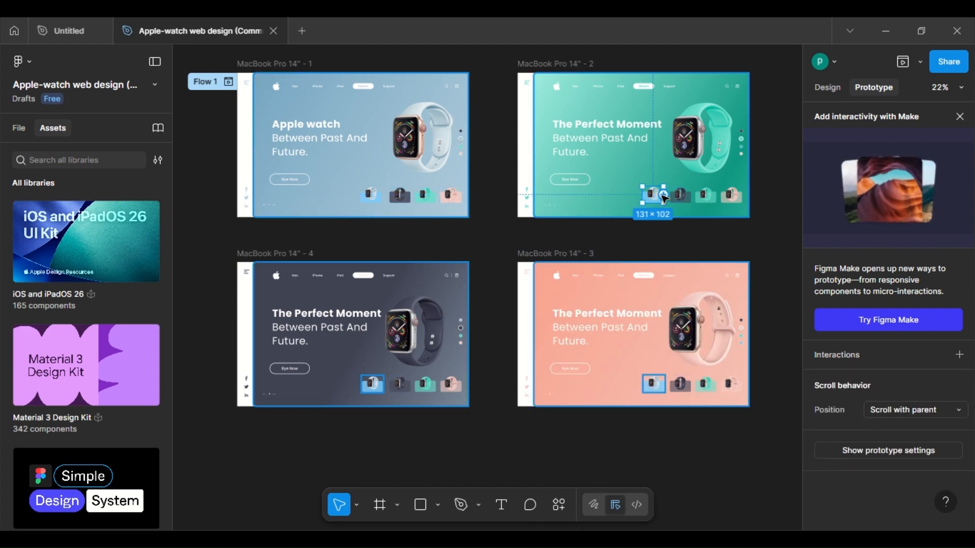
left_click_drag(663, 196, 465, 147)
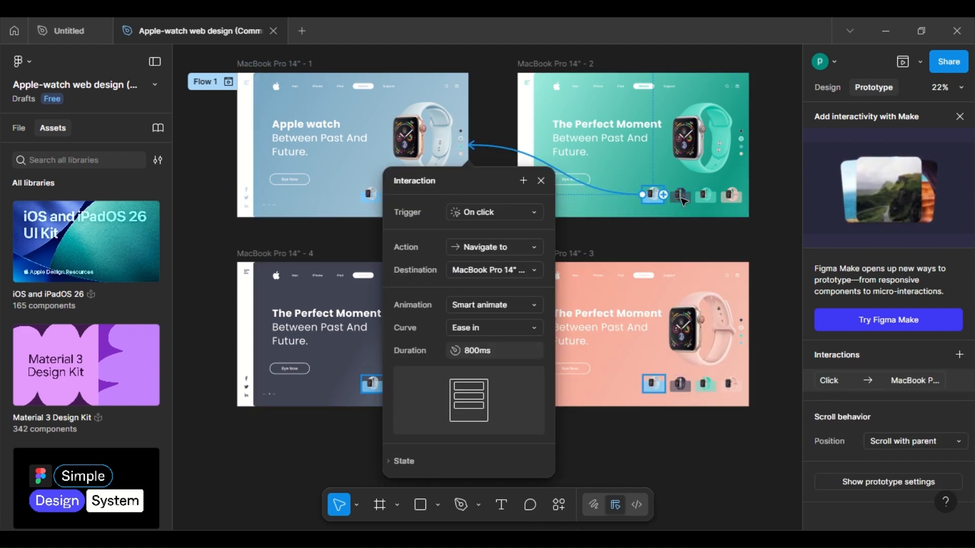
left_click(684, 202)
left_click_drag(691, 195, 422, 270)
Step: In the blue page's colour-dot selector, link the green dot to MacBook Pro 14" - 2 and the pink dot to MacBook Pro 14" - 3
left_click(461, 143)
scroll(480, 151, "up", 5)
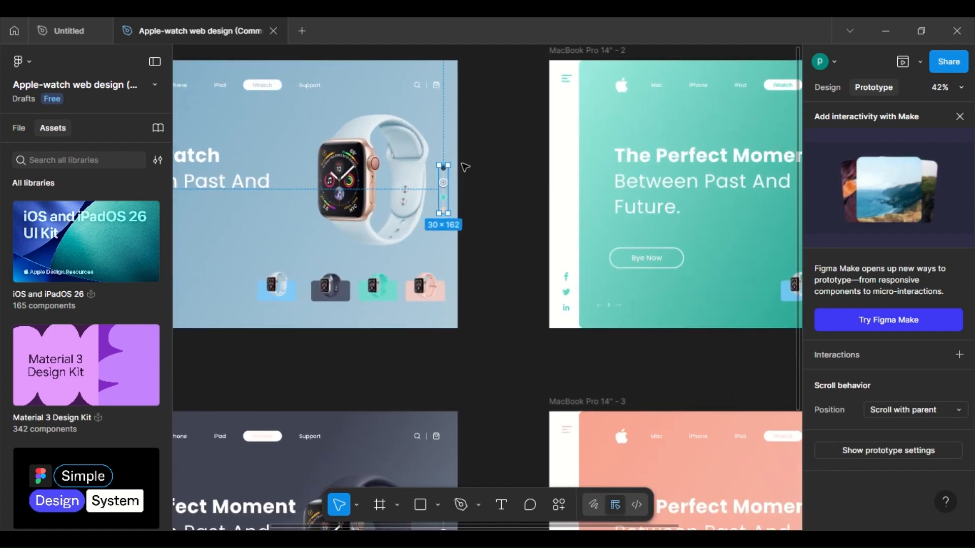
left_click(444, 198)
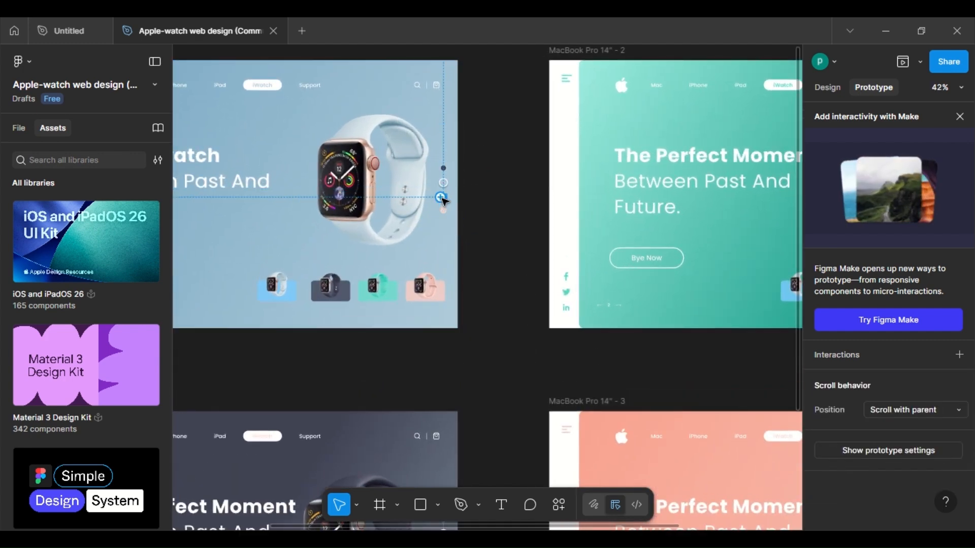
left_click_drag(447, 198, 554, 198)
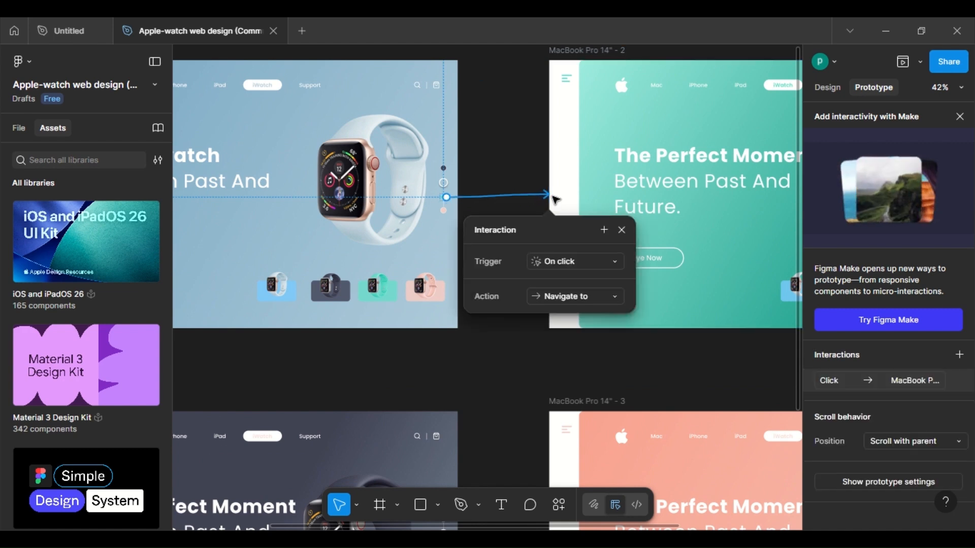
left_click(445, 212)
left_click_drag(445, 214, 659, 416)
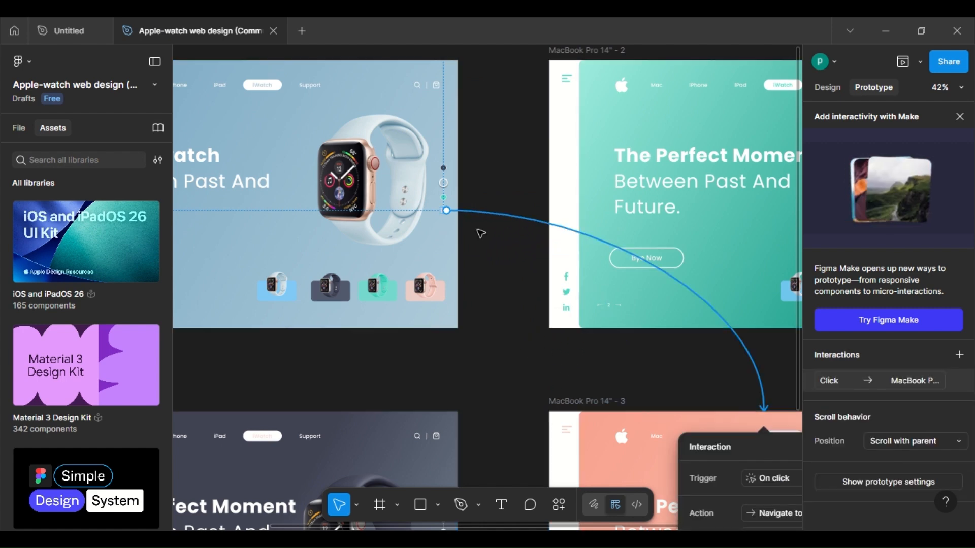
Step: Present the prototype and change its scaling so the whole watch page fits on screen
scroll(480, 234, "down", 5)
scroll(480, 234, "down", 1)
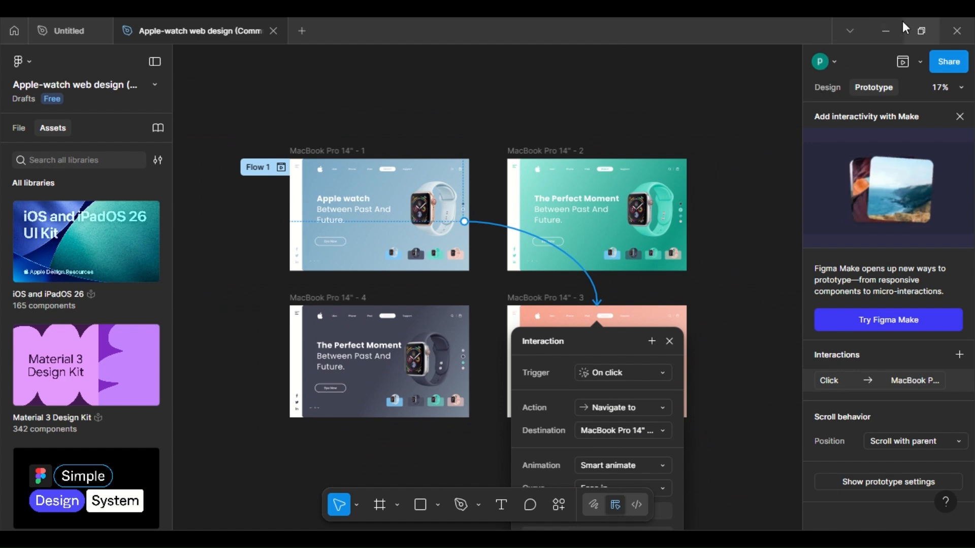
left_click(917, 60)
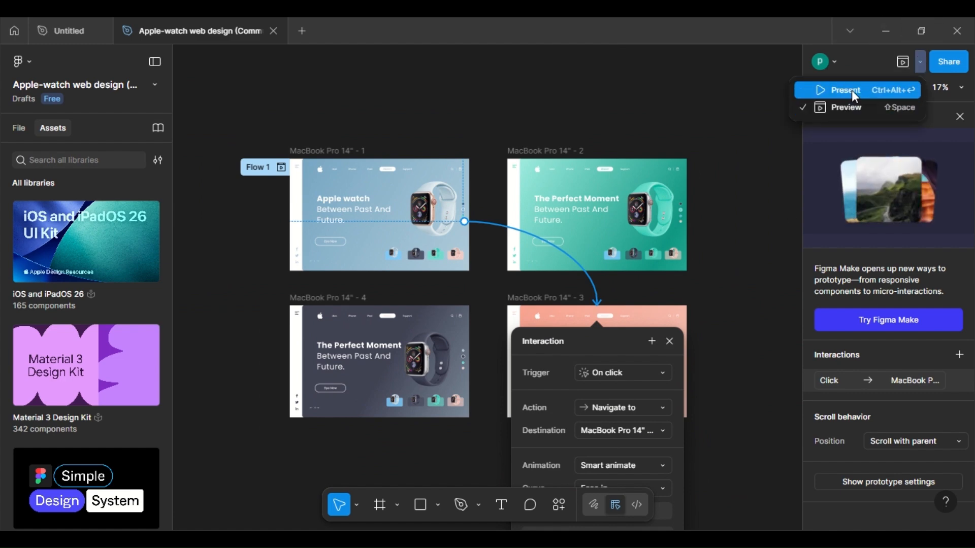
left_click(852, 91)
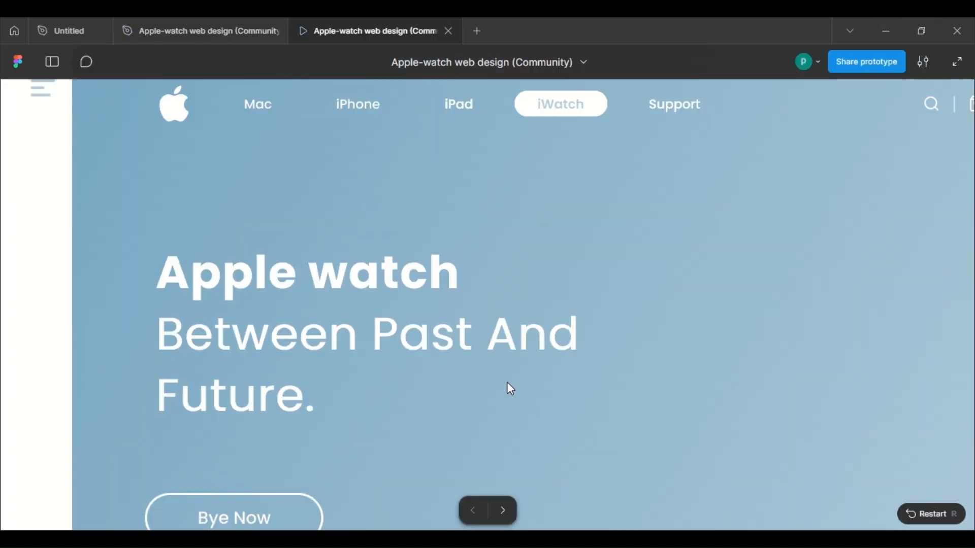
left_click(923, 61)
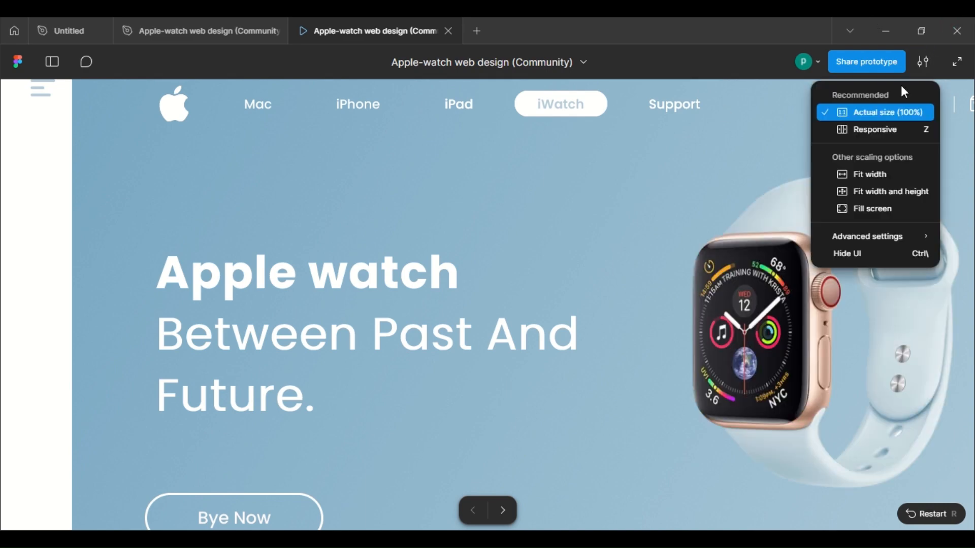
left_click(882, 213)
left_click(881, 212)
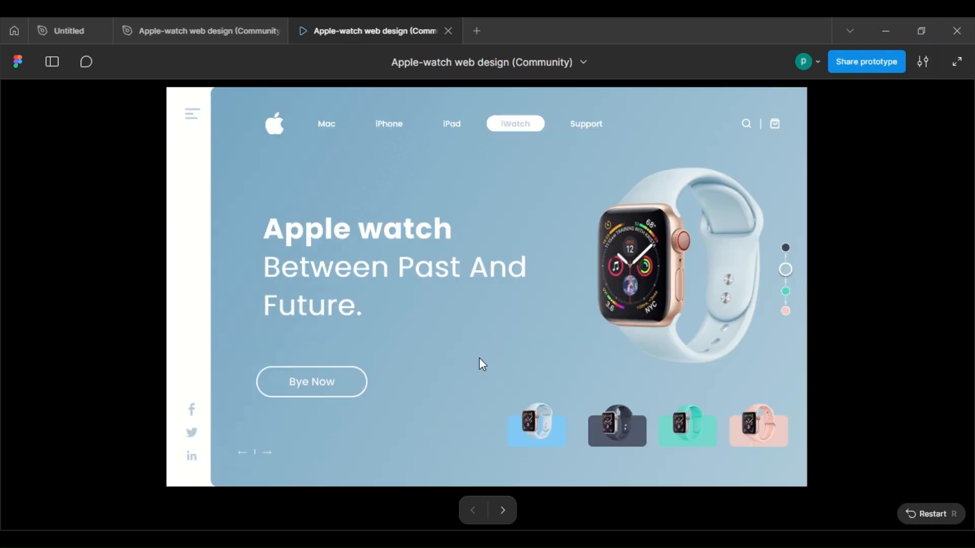
Step: Test the prototype links by following the dark, green and blue watch thumbnails and the green colour dot
left_click(604, 433)
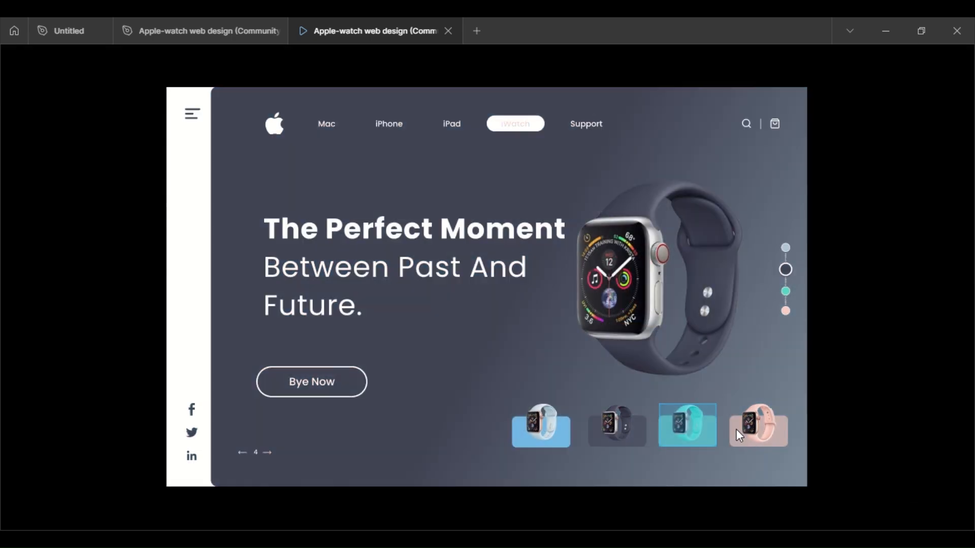
left_click(684, 431)
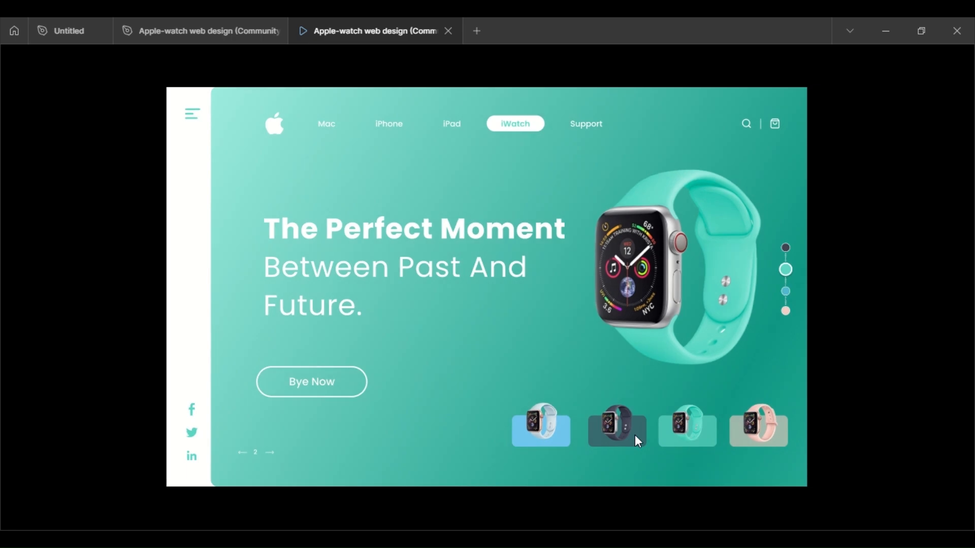
left_click(566, 430)
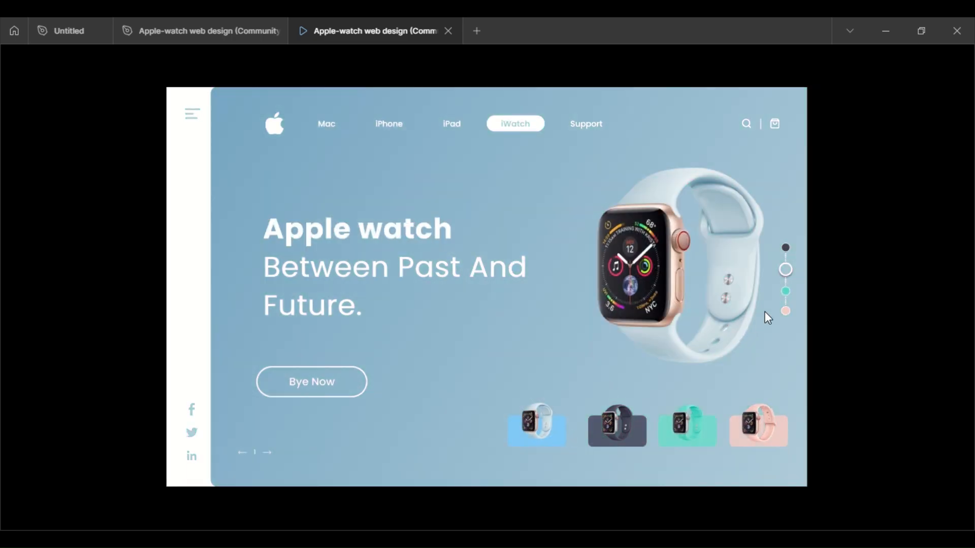
left_click(788, 293)
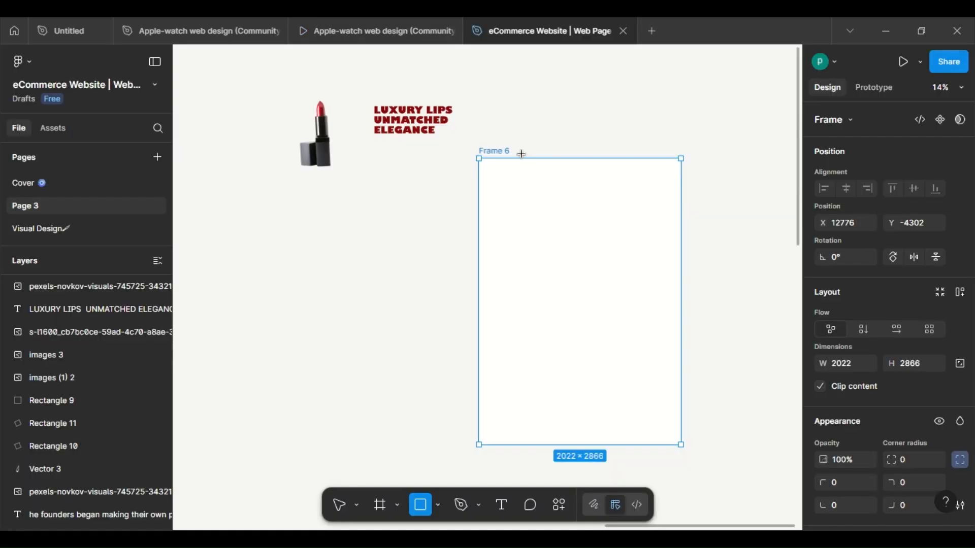
Step: On Page 3 of the eCommerce Website file, delete the empty frame and draw a new one about 2100 × 2951 beside the headline
key("Delete")
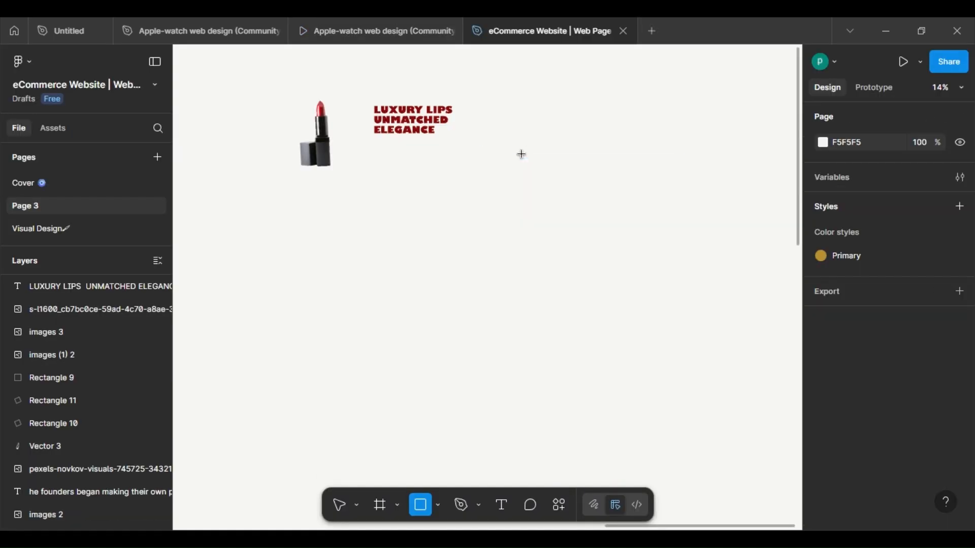
left_click(381, 505)
left_click_drag(476, 141, 687, 435)
Step: Draw a full-width rectangle about 2100 × 1379 across the upper part of the frame and fill it with the page colour F5EAEA
left_click(420, 505)
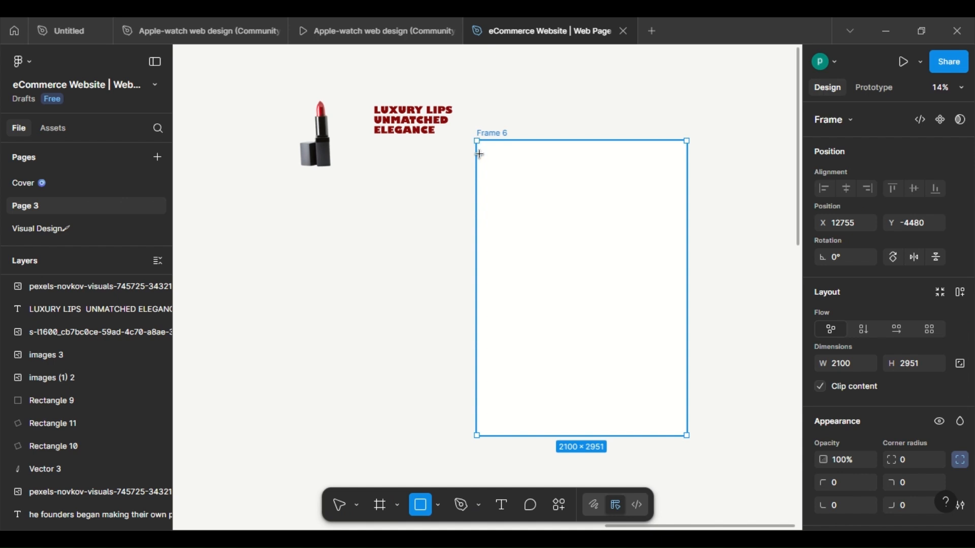
mouse_move(479, 153)
left_mouse_down()
mouse_move(585, 261)
mouse_move(677, 268)
mouse_move(688, 279)
left_mouse_up()
left_click(824, 510)
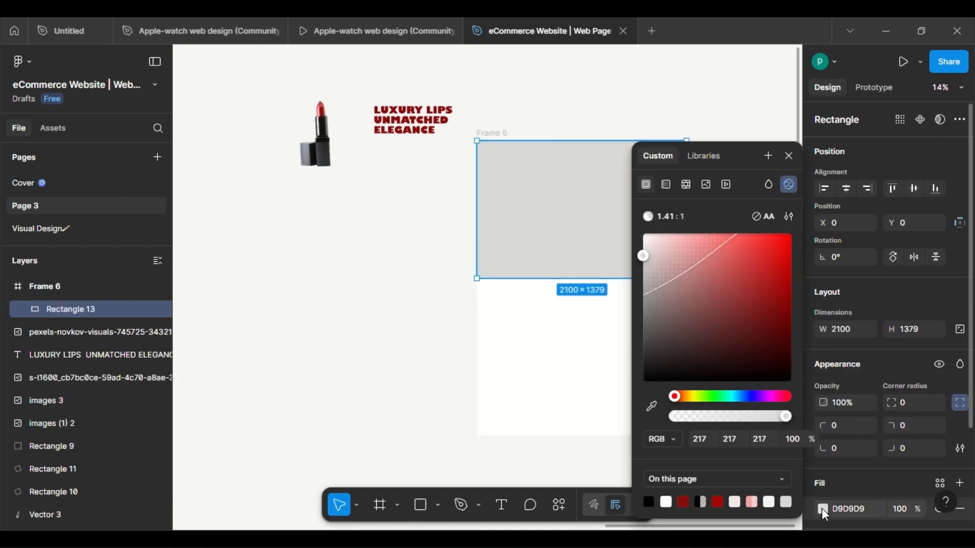
left_click(733, 498)
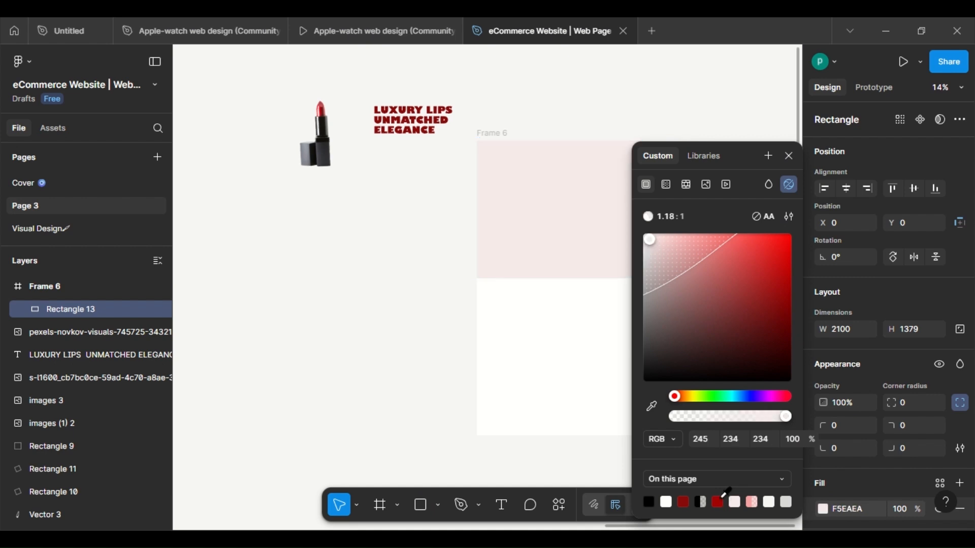
left_click(350, 198)
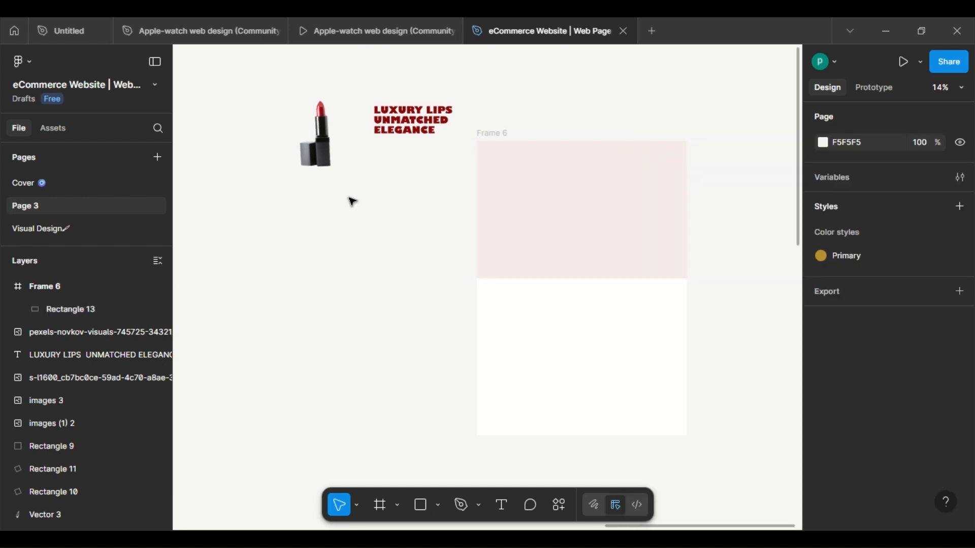
Step: Move the lipstick image onto the right half of the pink banner and the LUXURY LIPS headline onto its left half
left_click(336, 143)
left_click_drag(335, 144, 627, 202)
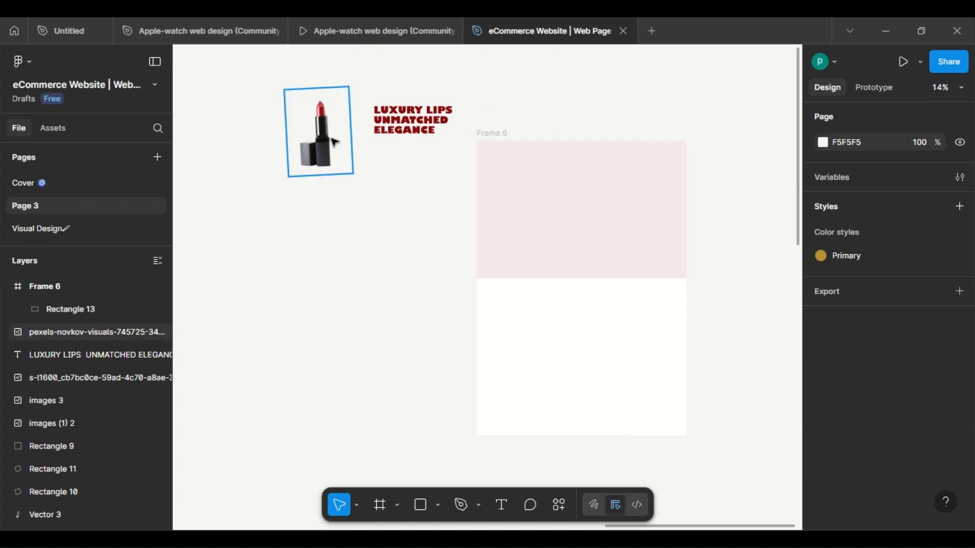
left_click(335, 143)
left_click_drag(335, 144, 687, 261)
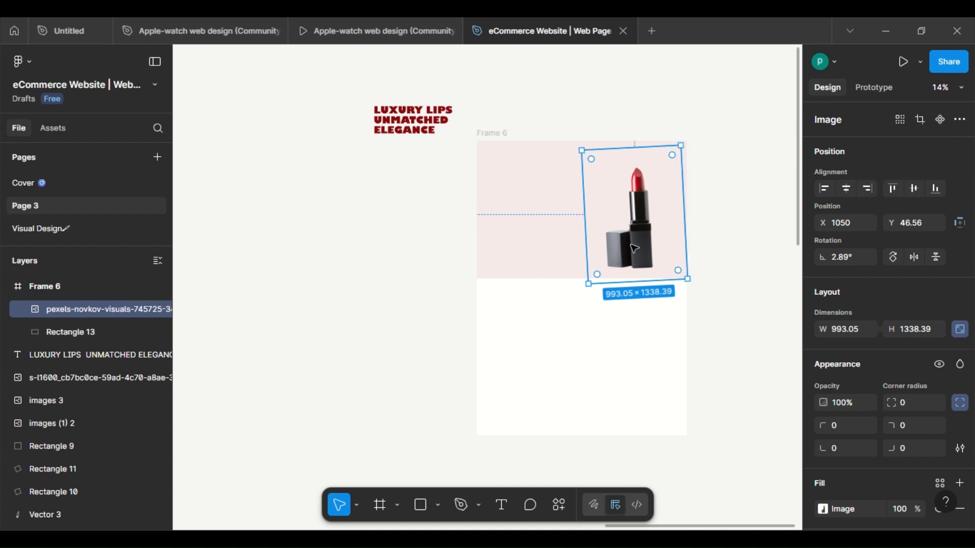
left_click(376, 126)
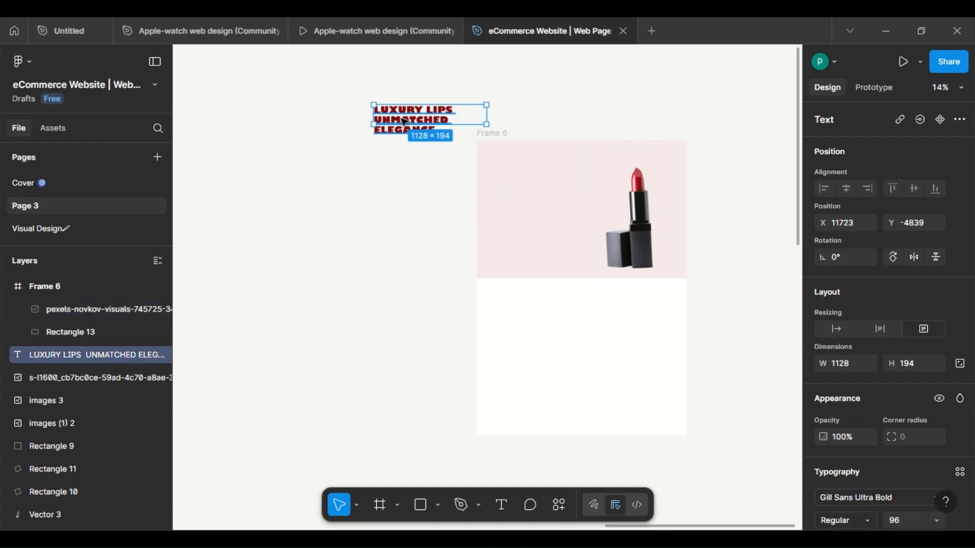
left_click_drag(423, 124, 531, 206)
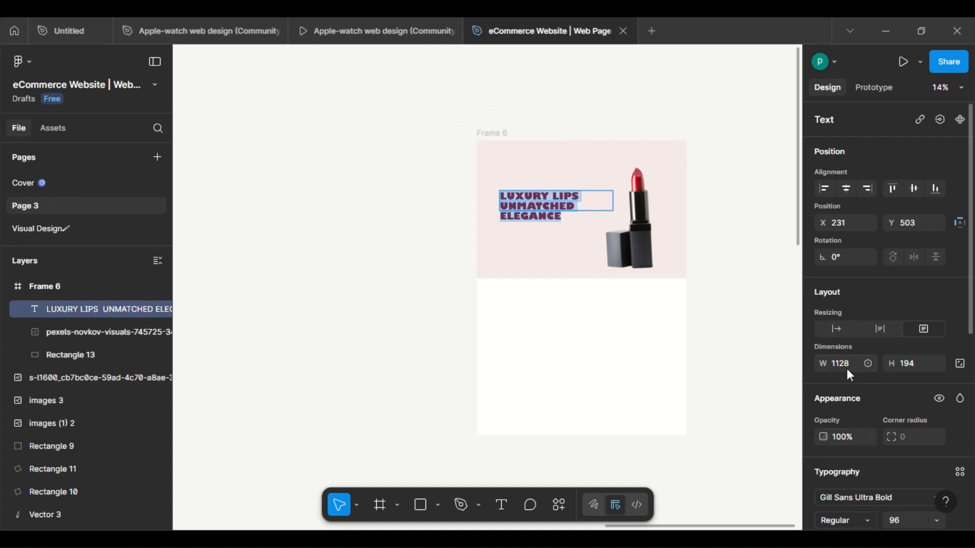
Step: Set the headline text's line height to 120
scroll(848, 457, "down", 3)
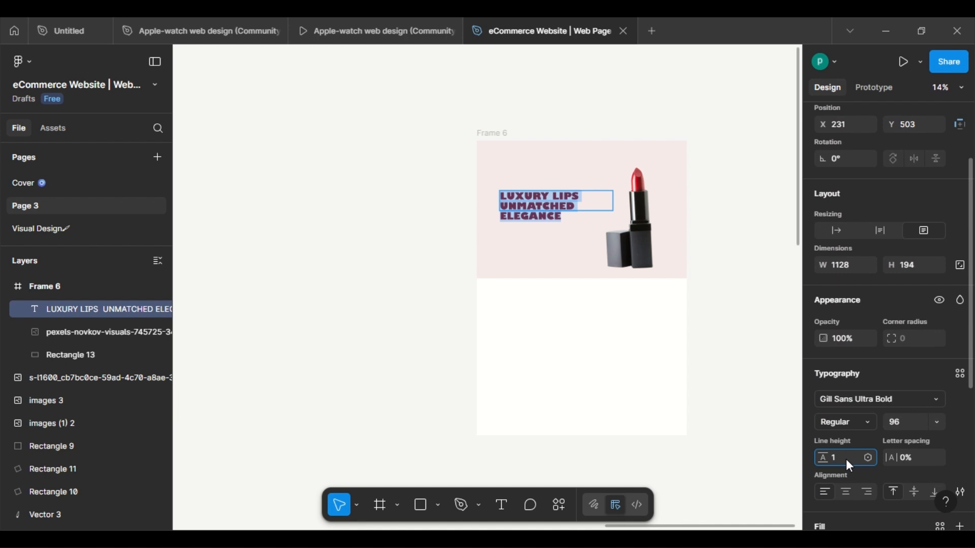
left_click(846, 460)
type("120")
key("Return")
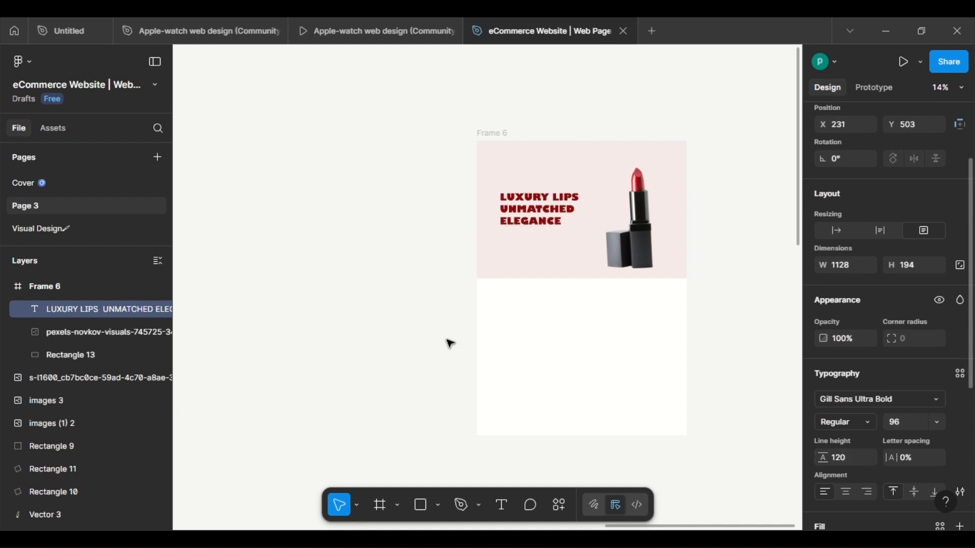
Step: Look over the frame's sharing options, and add a 1x PNG export setting to the headline text with its preview shown
left_click(958, 75)
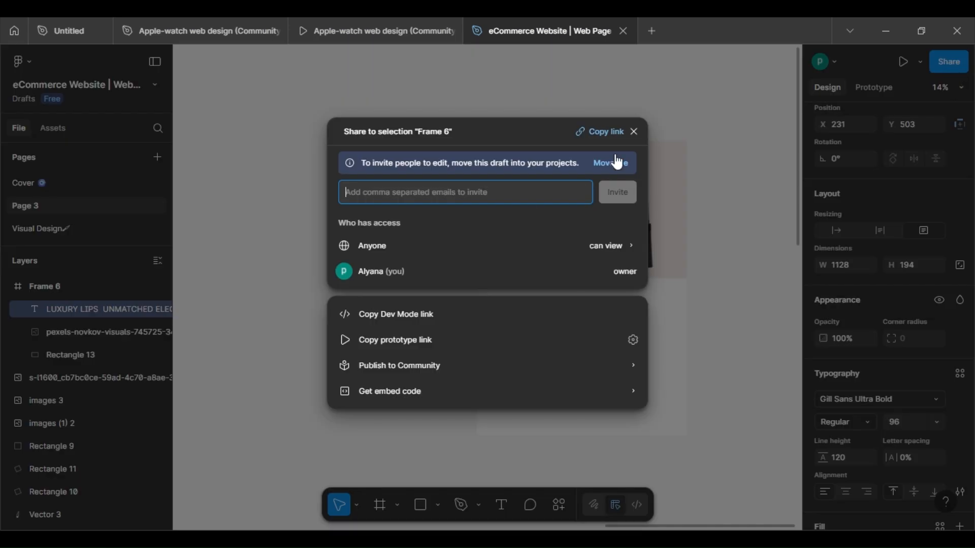
left_click(635, 127)
left_click(897, 343)
scroll(897, 343, "down", 5)
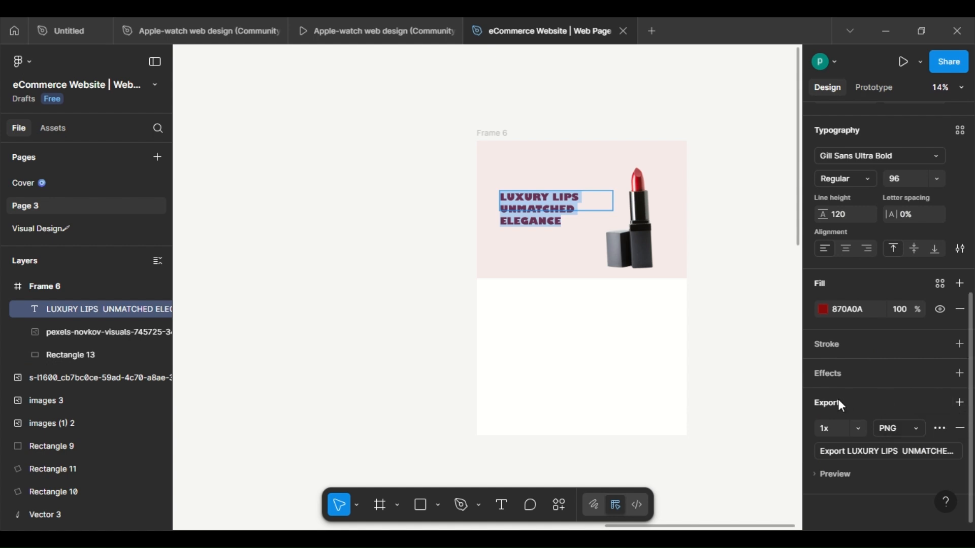
left_click(818, 472)
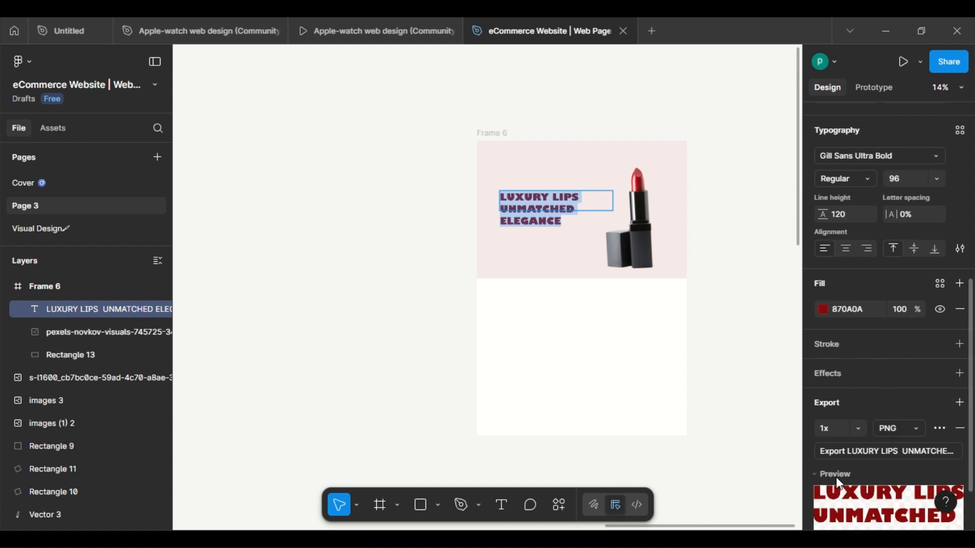
scroll(836, 477, "down", 1)
key("Escape")
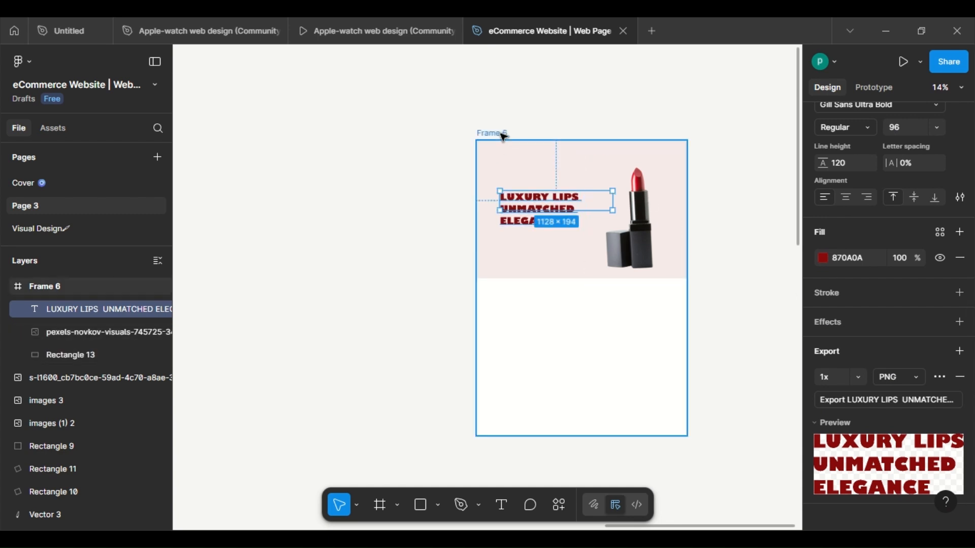
Step: Add a 1x PNG export setting to the whole lipstick frame and view its export preview
left_click(503, 135)
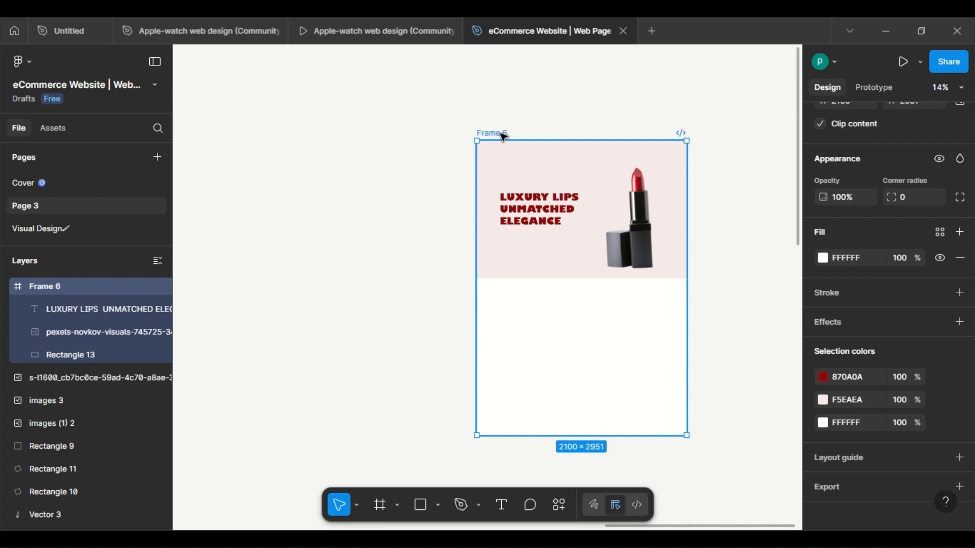
scroll(927, 440, "down", 2)
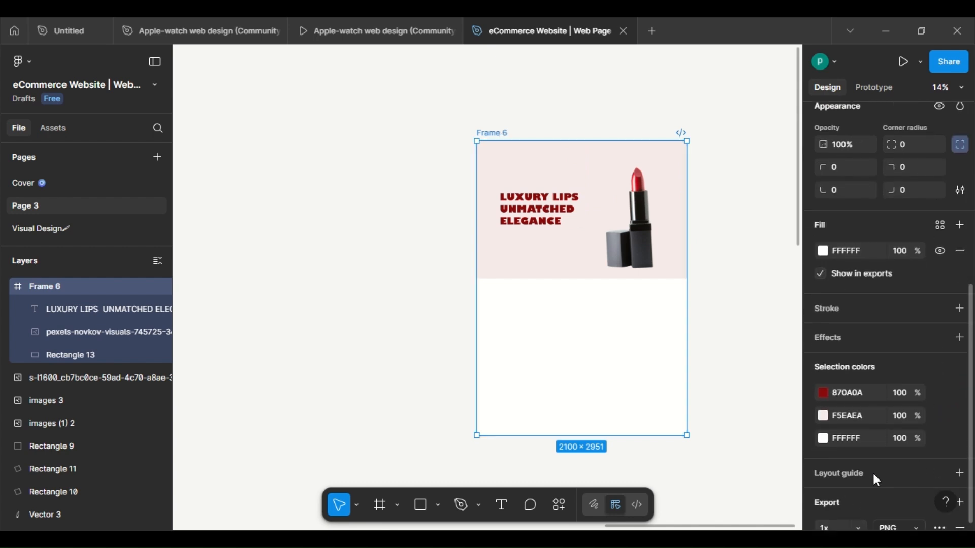
scroll(873, 473, "down", 5)
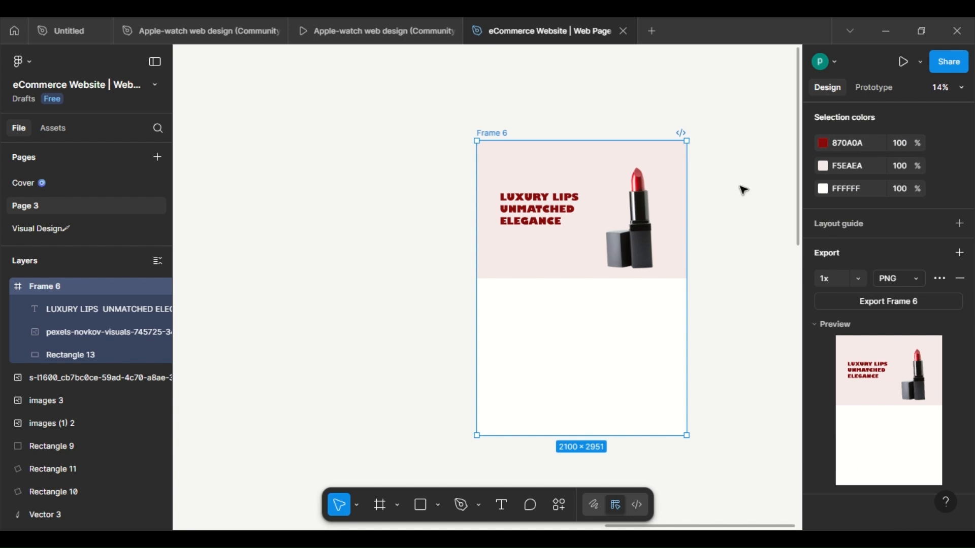
key("Escape")
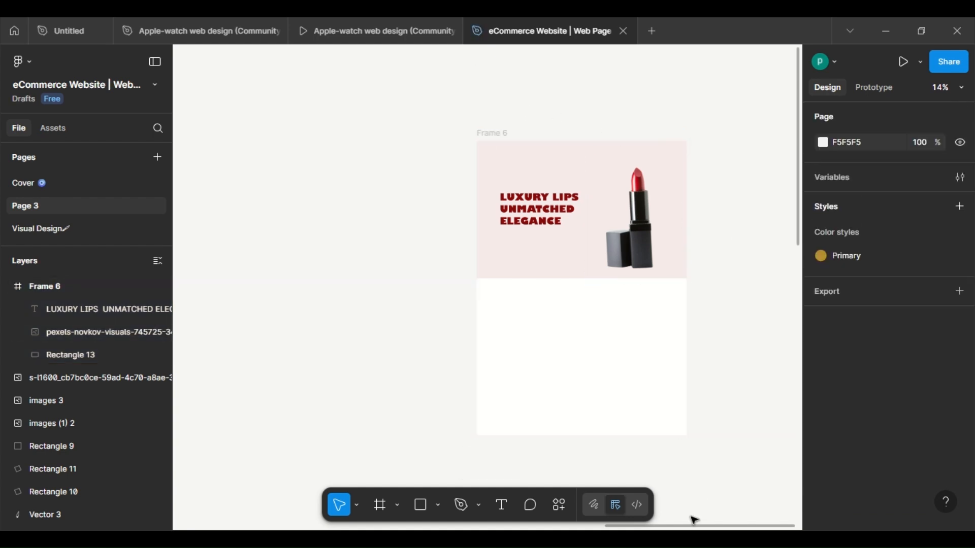
Step: Rename the lipstick frame as website
double_click(495, 133)
type("w")
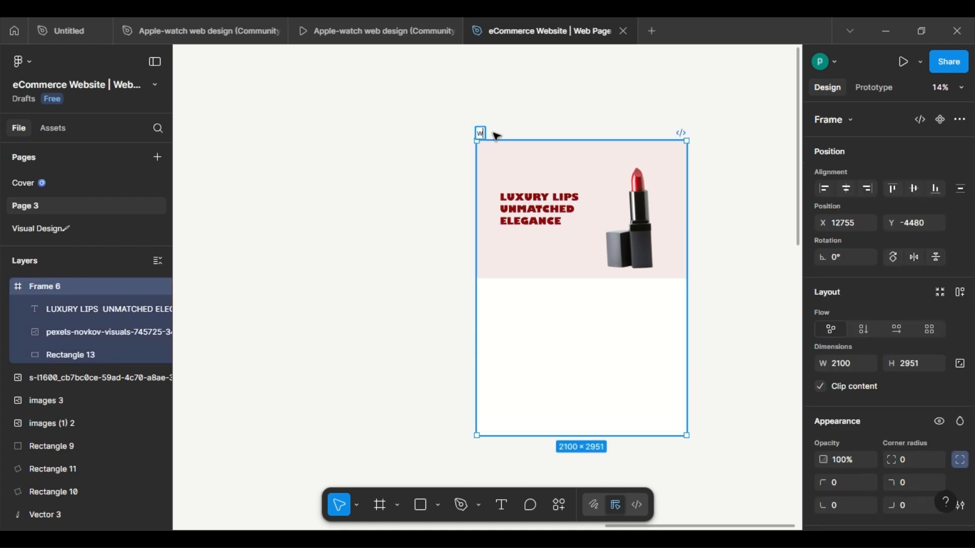
type("ebsit")
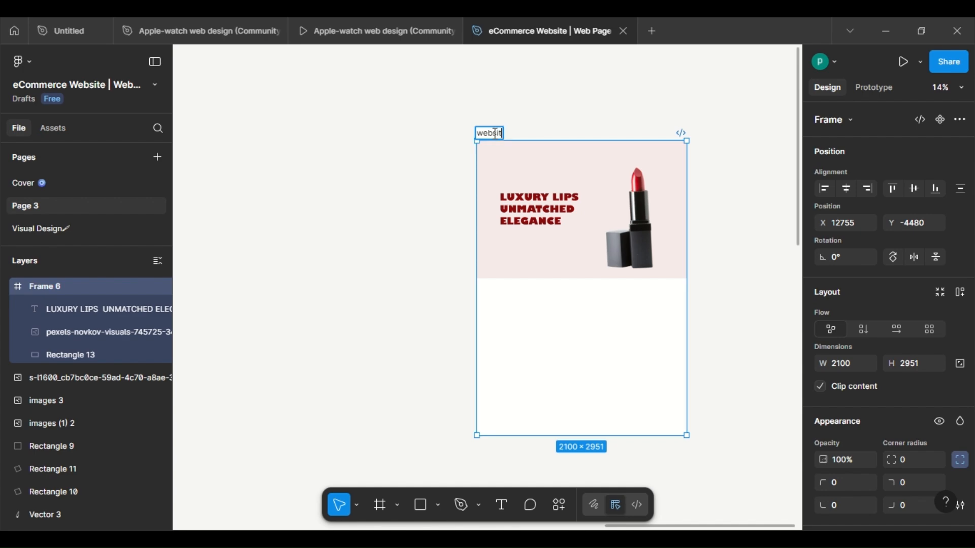
type("e")
key("Return")
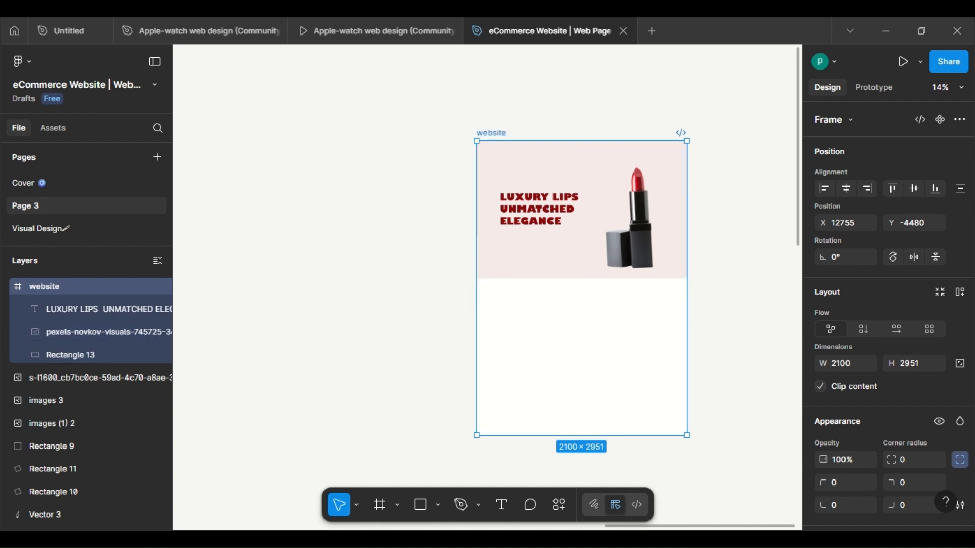